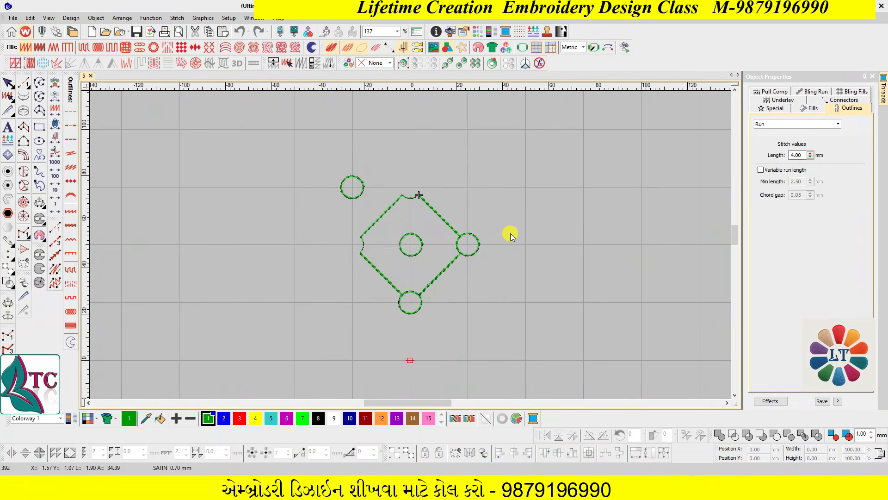
Show the repeats of the finished sample design, examine the repeated lattice up close, and hide the repeats again.
key("z")
key("shift+z")
key("ctrl+r")
left_click(405, 238)
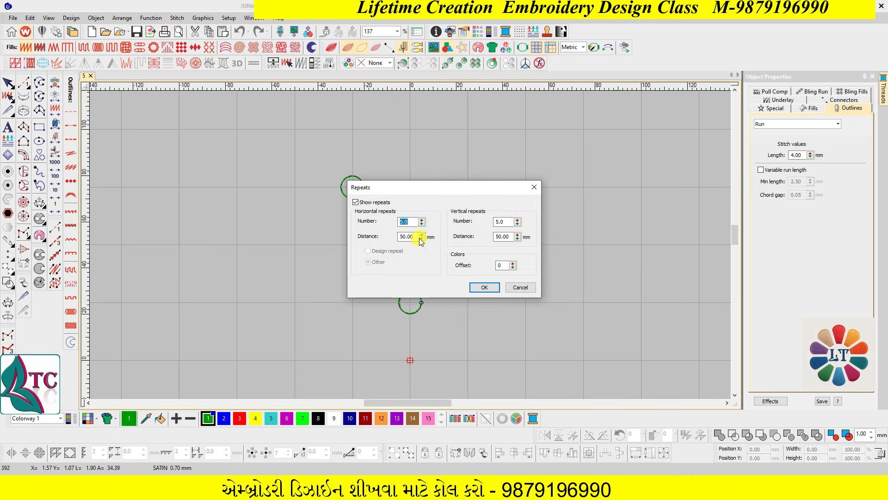
left_click(485, 287)
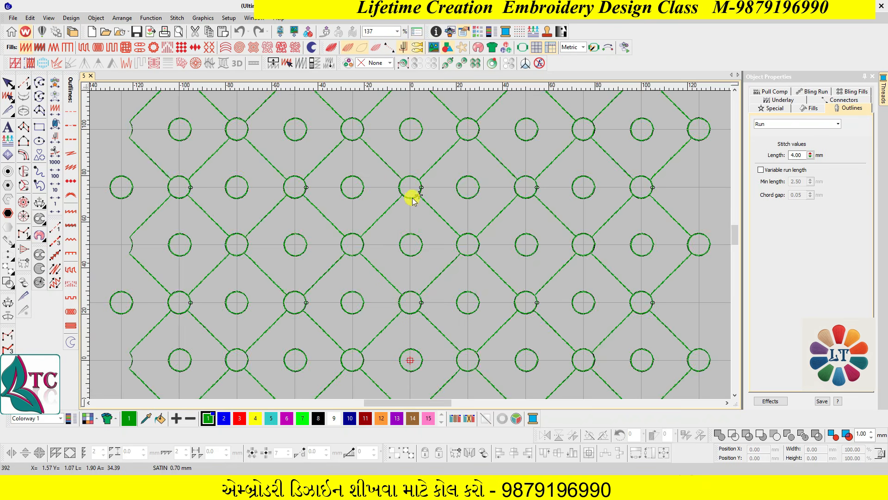
key("z")
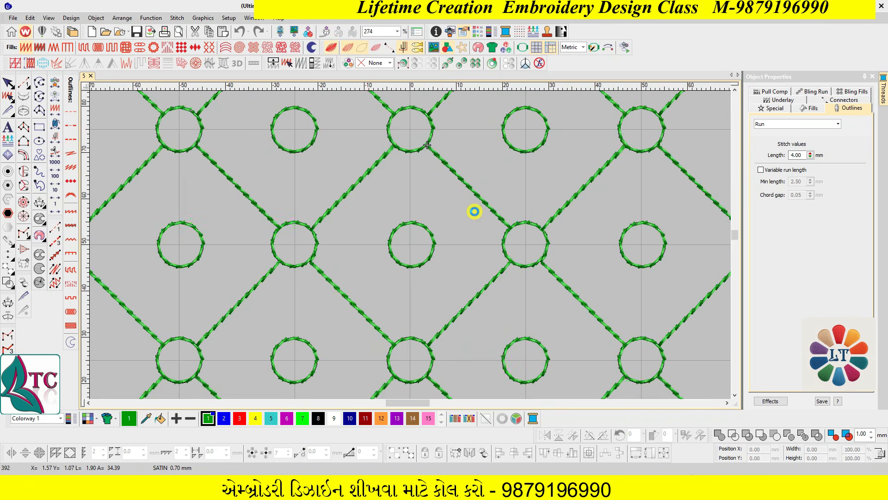
key("shift+z")
key("ctrl+r")
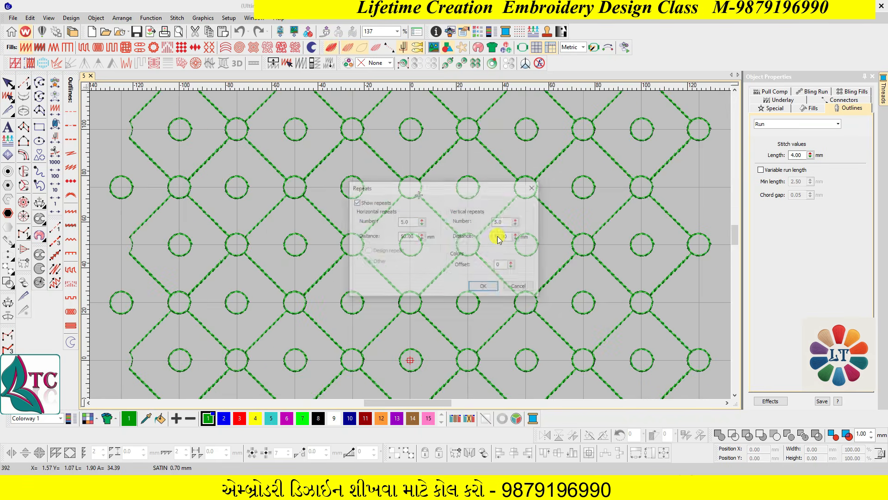
left_click(485, 288)
Examine the single motif's diamond lines and backstitch circle, and check the design's grid spacing settings.
key("z")
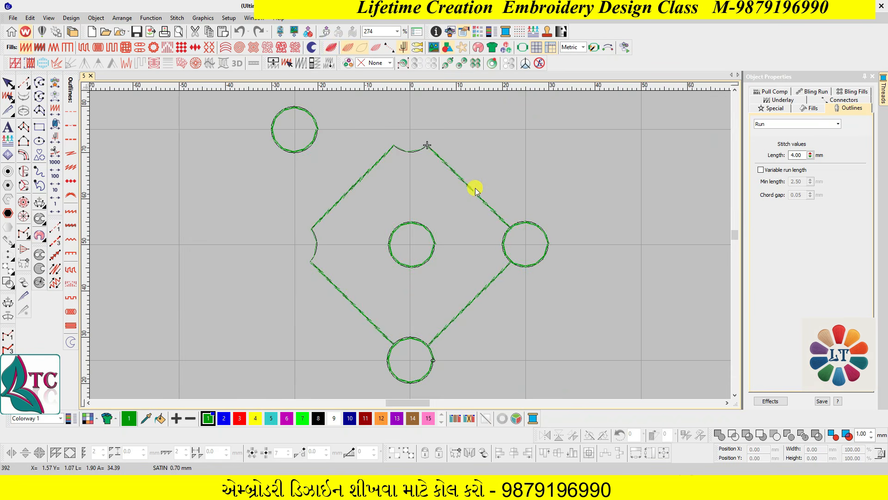
left_click(472, 191)
left_click(532, 225)
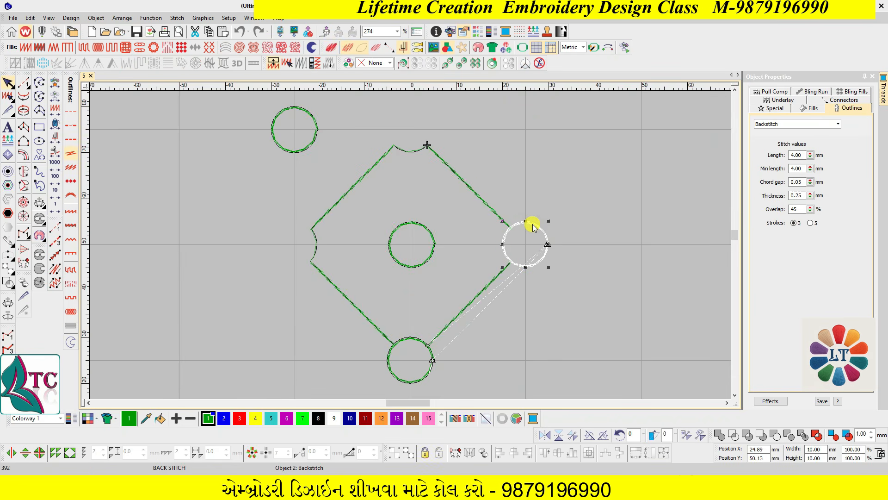
left_click(483, 250)
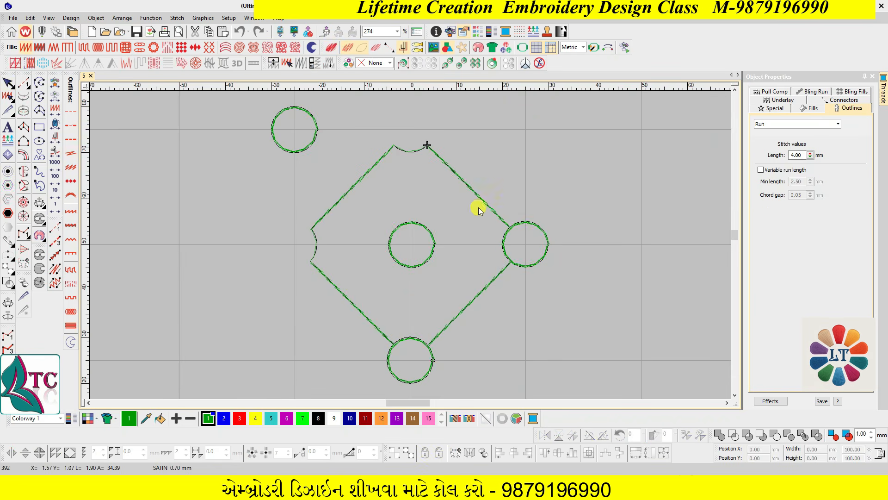
key("shift+z")
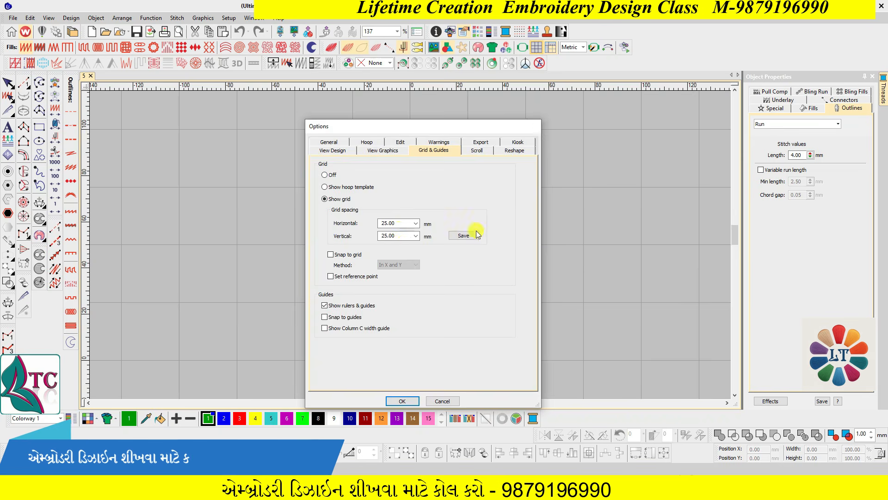
key("Escape")
key("z")
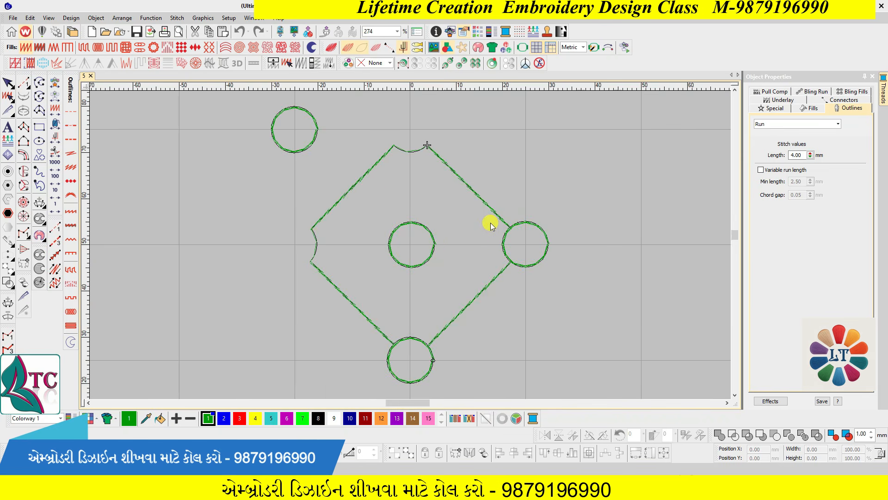
key("shift+z")
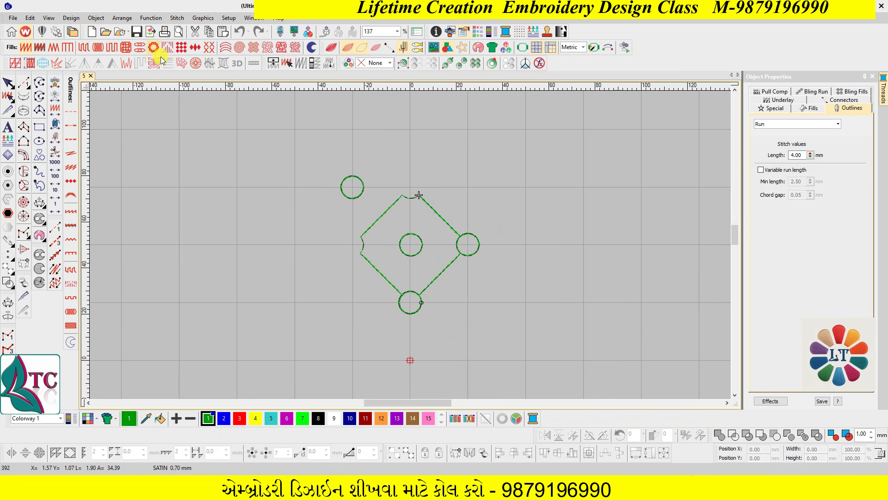
Create a new blank design and set its grid spacing to 25 mm horizontally and vertically.
left_click(90, 31)
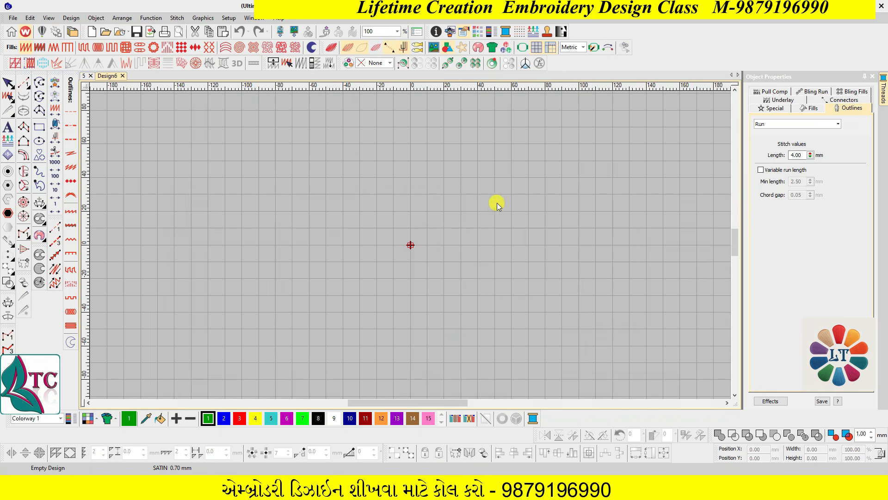
right_click(537, 47)
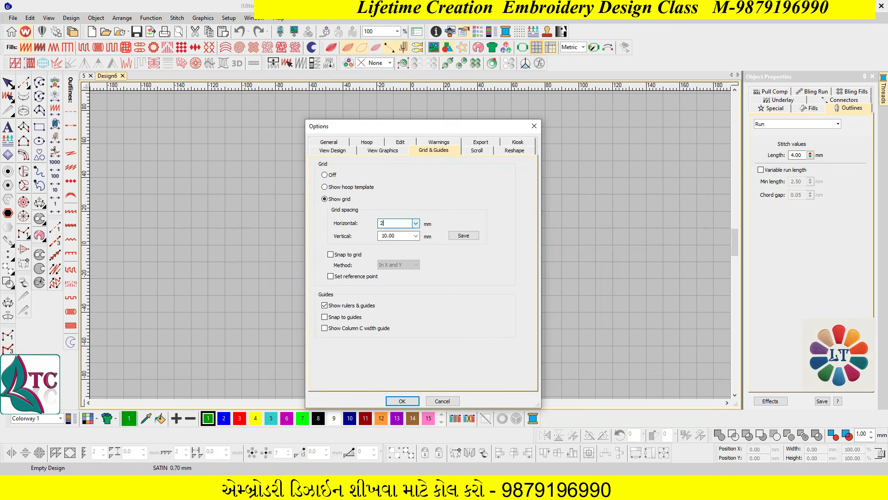
left_click(402, 401)
key("z")
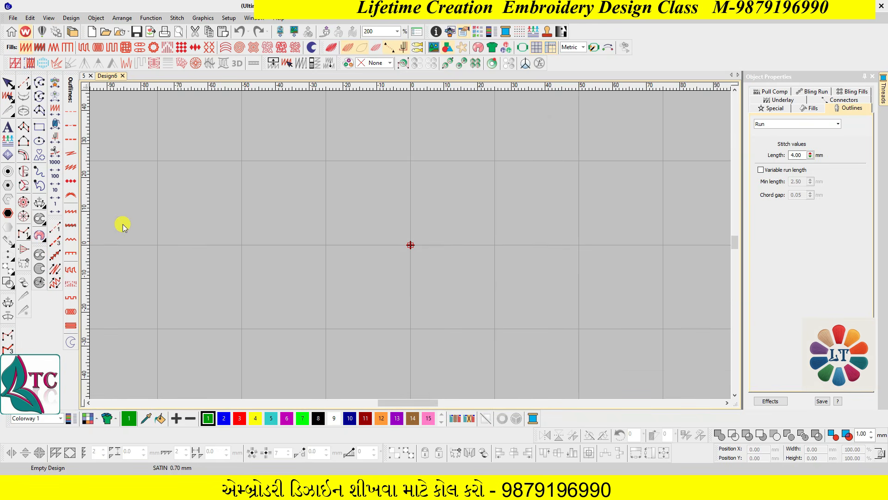
Draw a circle with a backstitch outline just above the design origin.
left_click(42, 142)
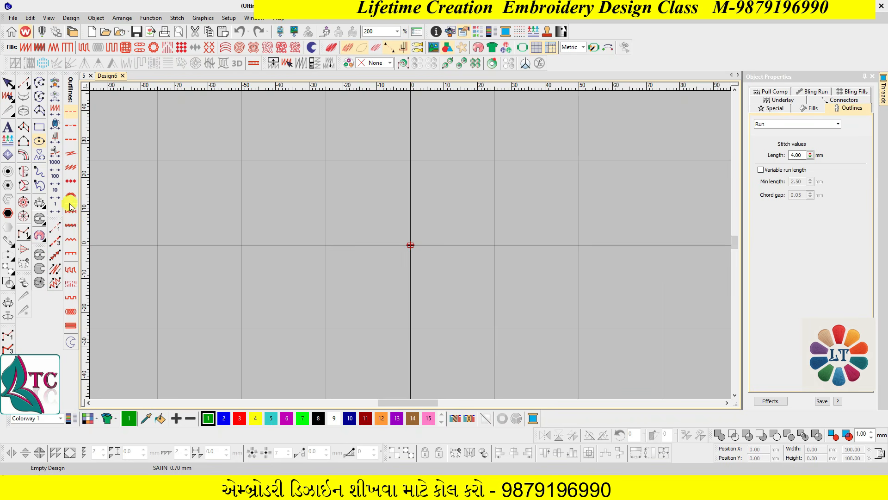
left_click(70, 152)
left_click(436, 188)
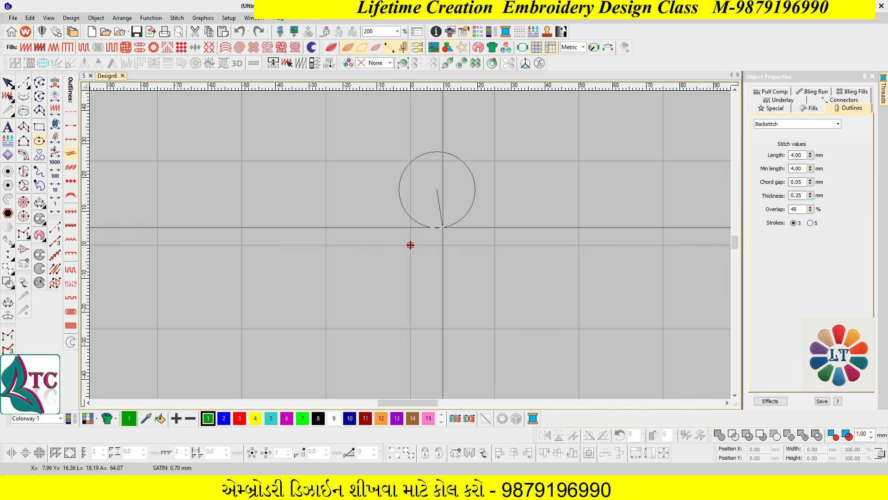
left_click(472, 189)
key("Return")
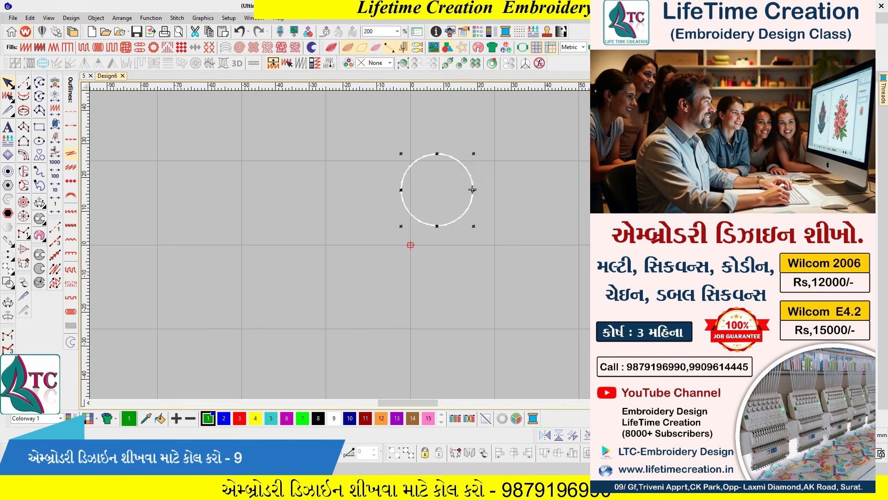
Centre the circle on the origin at about 10 mm diameter and place a copy 25 mm to the right and 25 mm up.
left_click_drag(447, 198, 419, 253)
left_click(547, 235)
Set the design repeats to 5 horizontally and 5 vertically, each at a distance of 50 mm.
key("ctrl+r")
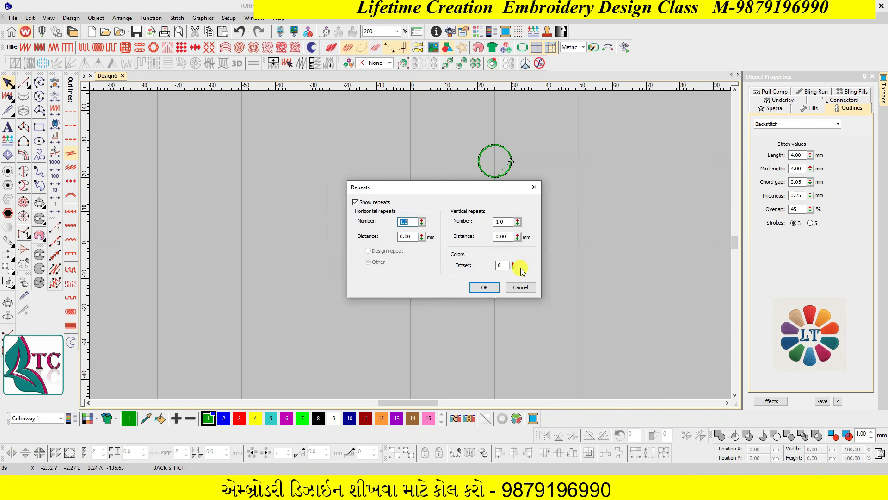
type("20")
key("Tab")
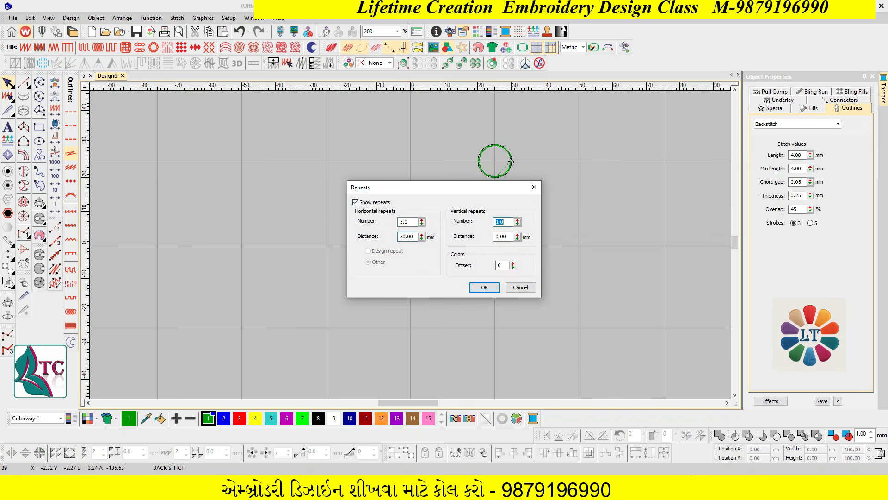
type("50")
key("Return")
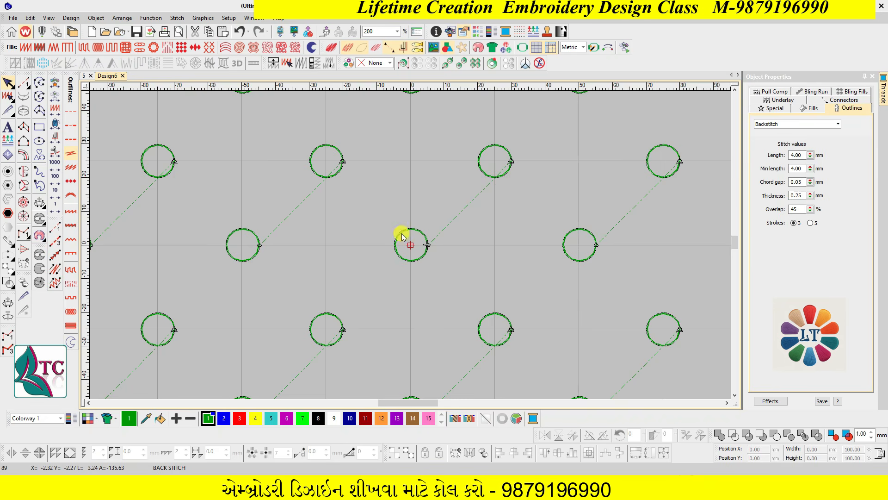
Draw a backstitch line from the centre of the origin circle to the centre of the circle diagonally up and right.
left_click(56, 269)
key("z")
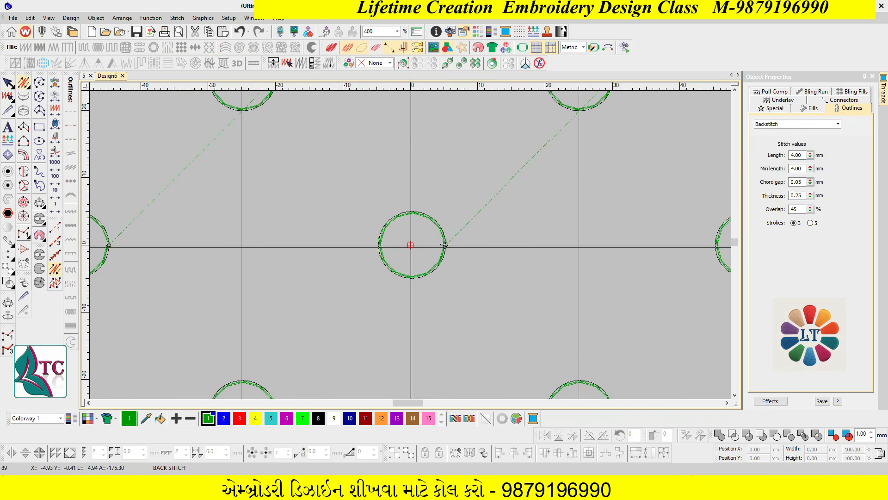
left_click(410, 244)
scroll(551, 148, "up", 1)
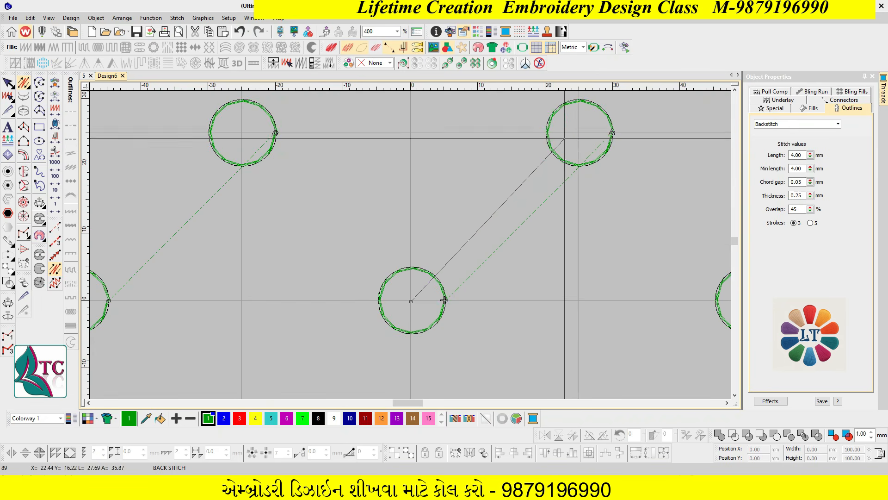
left_click(578, 133)
key("Return")
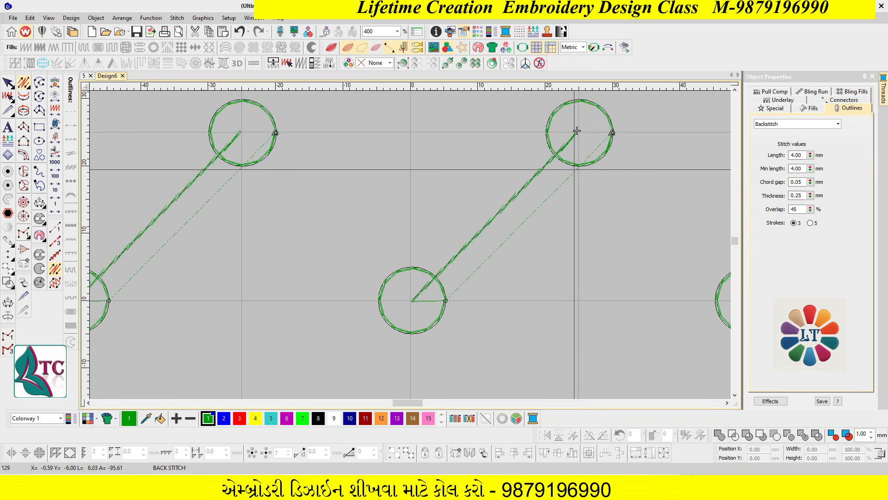
Reshape the diagonal line so that its two ends stop at the edges of the circles.
key("h")
left_click_drag(579, 132, 556, 155)
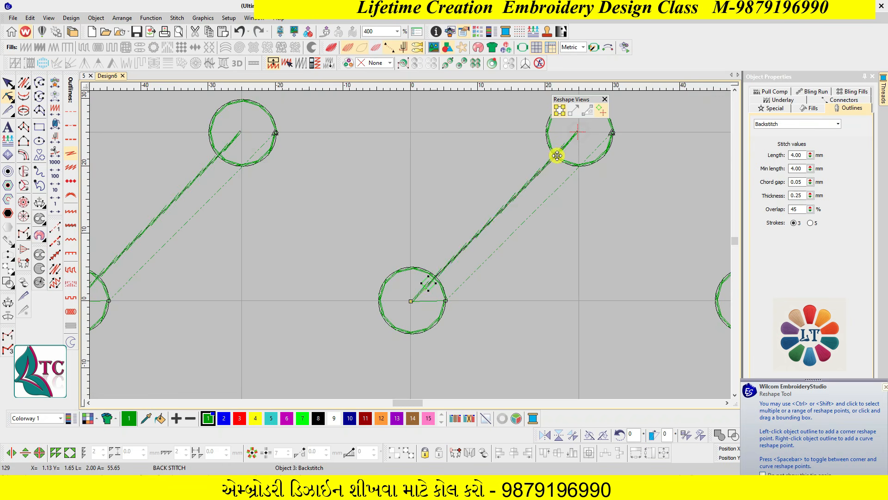
left_click_drag(411, 301, 434, 278)
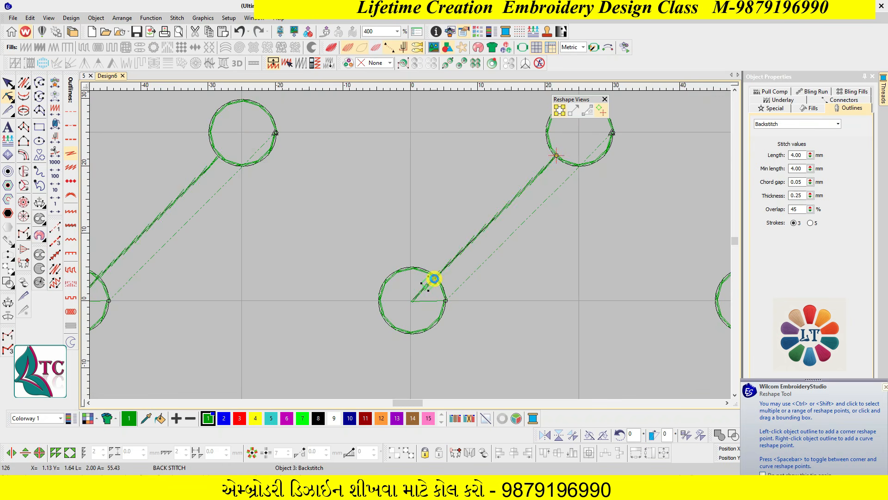
key("Escape")
Make a 4-point wreath of the diagonal line around the grid intersection 25 mm above the origin, forming a diamond.
left_click(496, 217)
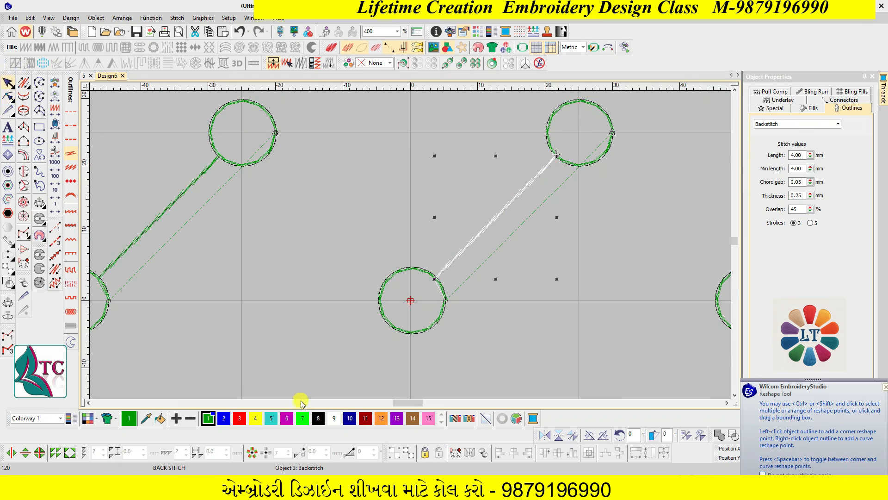
left_click(252, 458)
left_click(289, 455)
left_click(289, 455)
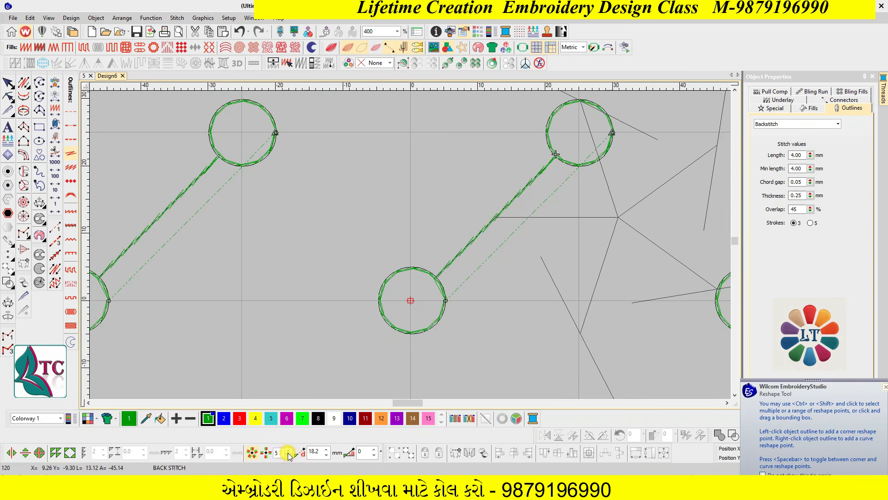
left_click(288, 455)
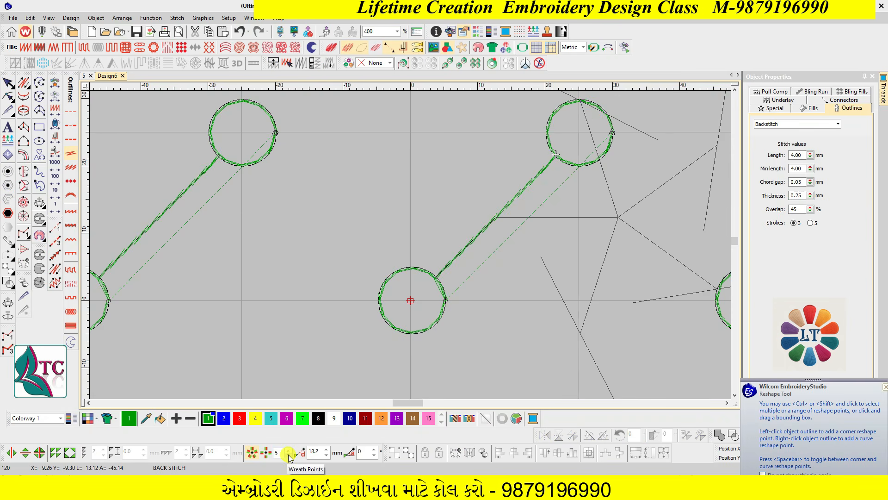
left_click(411, 133)
key("shift+z")
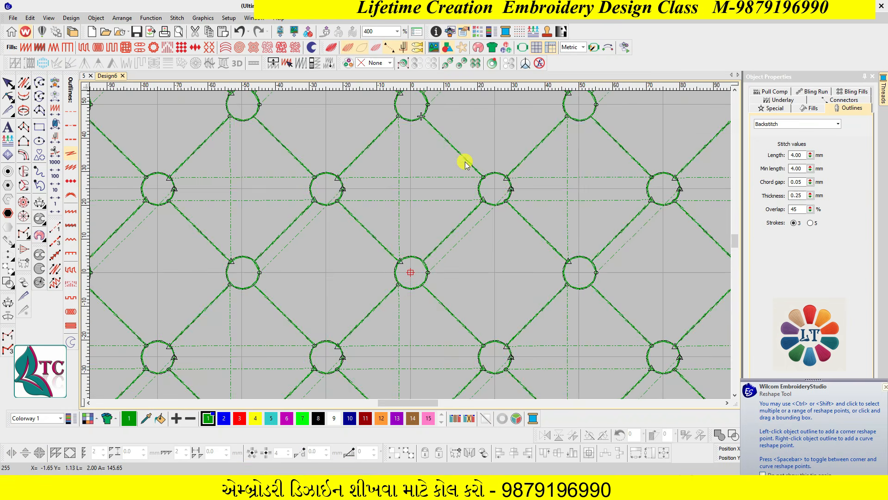
Turn off the display of repeats so only the base motif is shown.
key("ctrl+r")
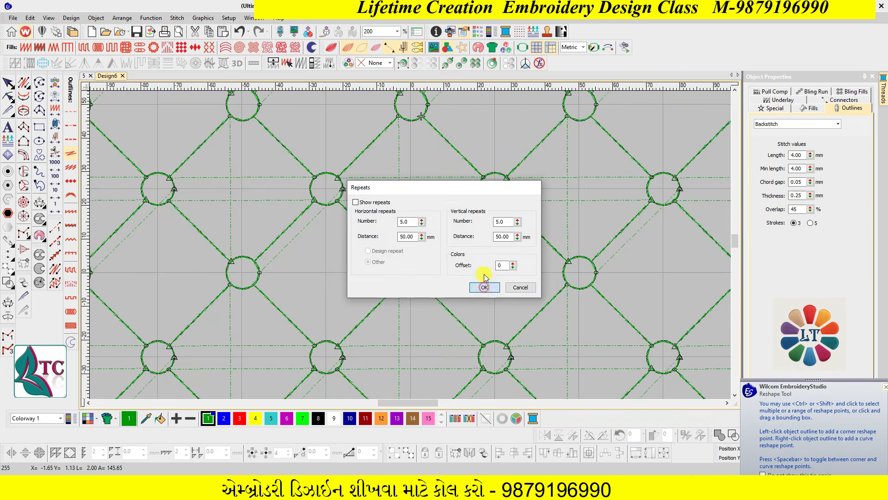
left_click(484, 286)
key("z")
key("shift+z")
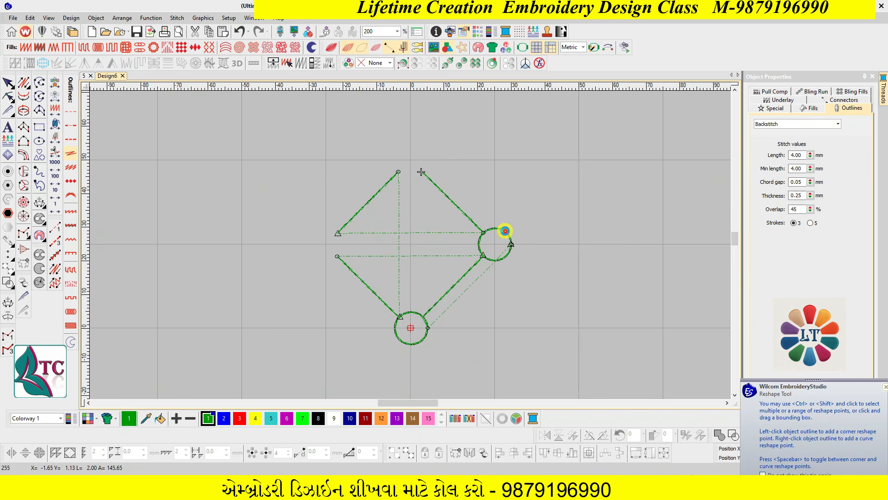
Copy the circle at the diamond's right corner 25 mm straight up and turn the repeats back on.
left_click(506, 235)
left_click_drag(505, 245, 511, 160)
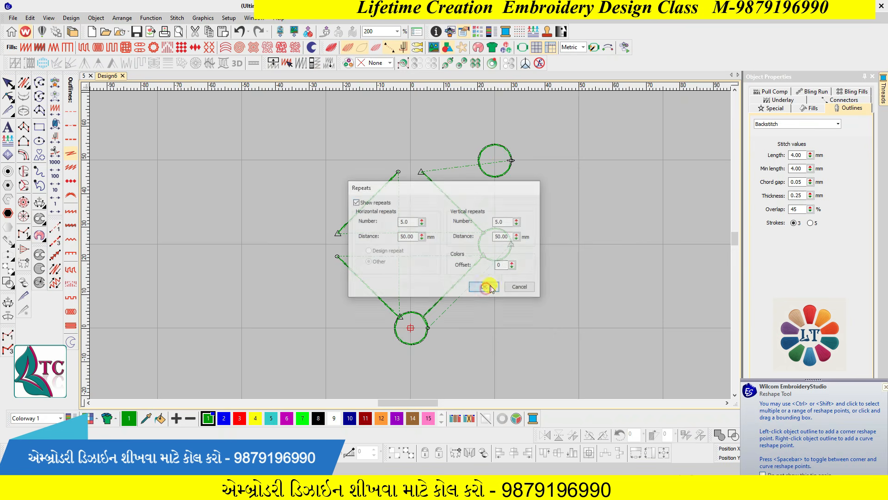
left_click(483, 288)
Copy the upper circle into the centre of the diamond and hide the connectors across the repeated pattern.
left_click(504, 170)
left_click_drag(503, 170, 419, 252)
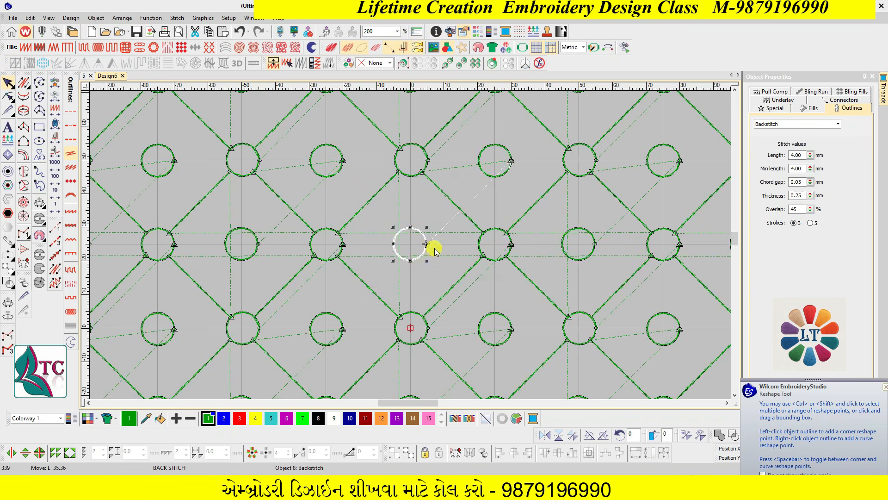
key("shift+z")
key("shift+c")
key("0")
key("z")
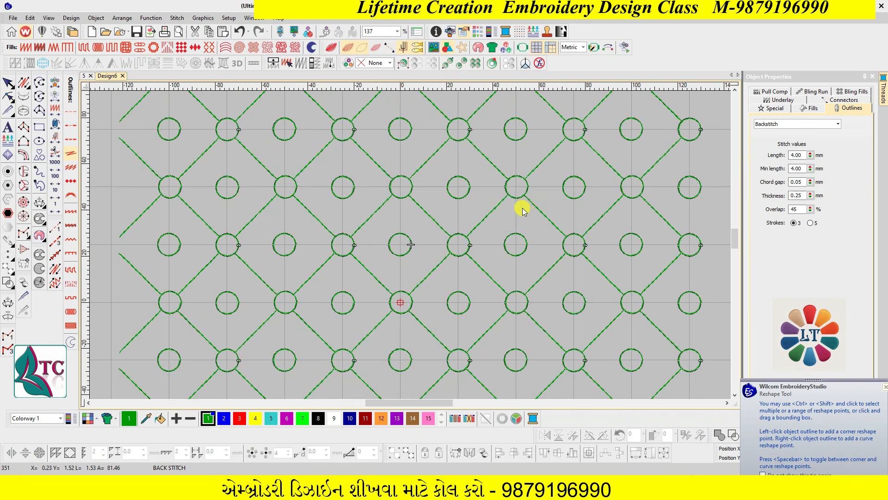
key("z")
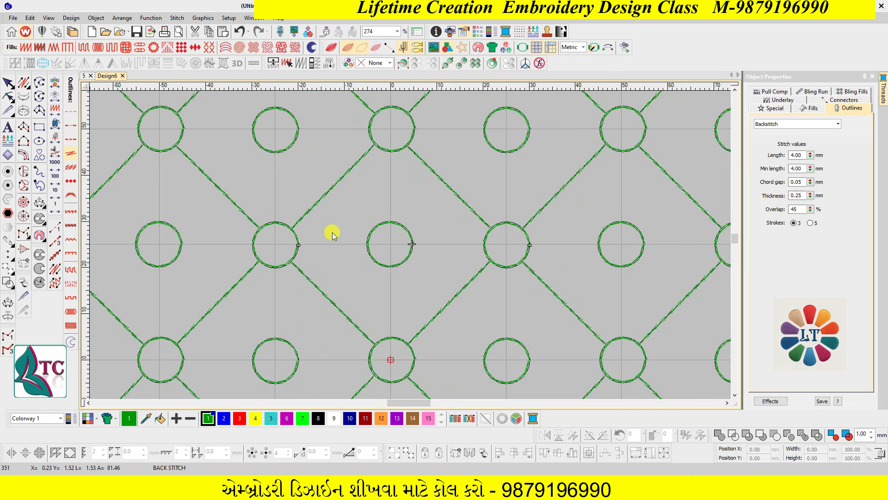
key("shift+z")
key("shift+z")
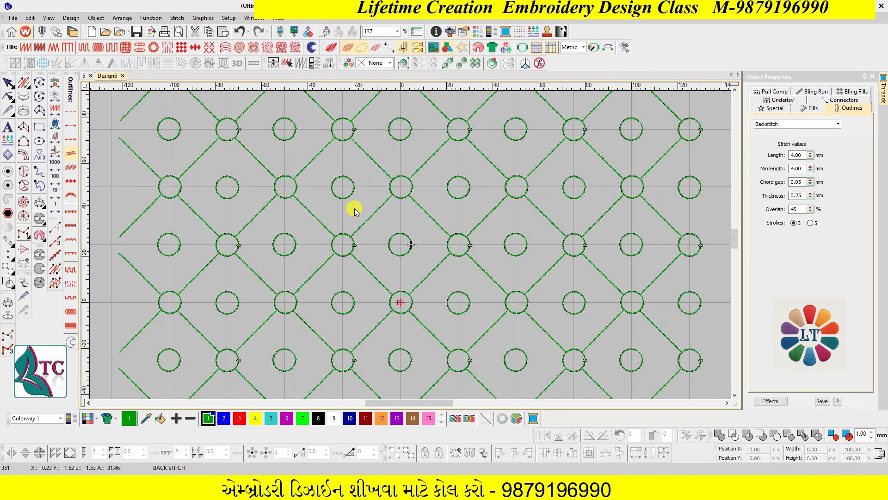
Hide the repeats so only the base motif of circles and diagonal lines is shown.
key("z")
key("z")
key("shift+z")
key("ctrl+r")
left_click(486, 290)
key("0")
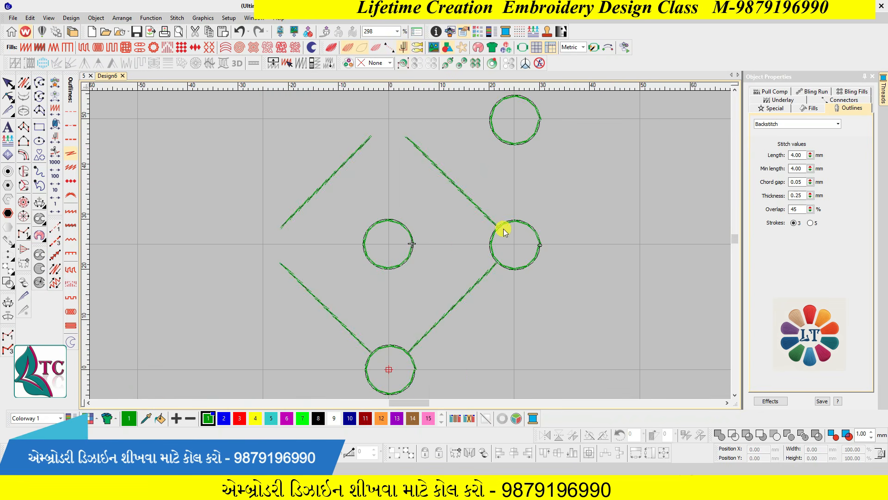
Show the repeats again with a single vertical repeat and select all objects to inspect the base motif's connectors.
key("ctrl+r")
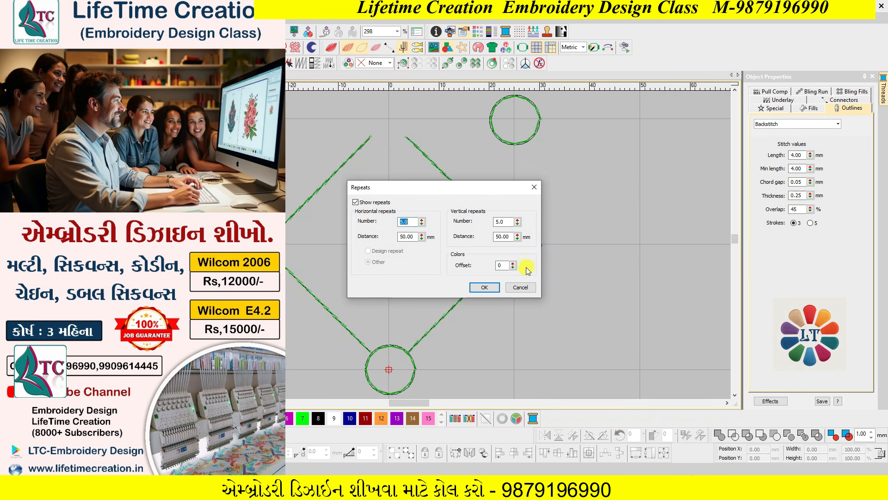
key("Return")
key("ctrl+a")
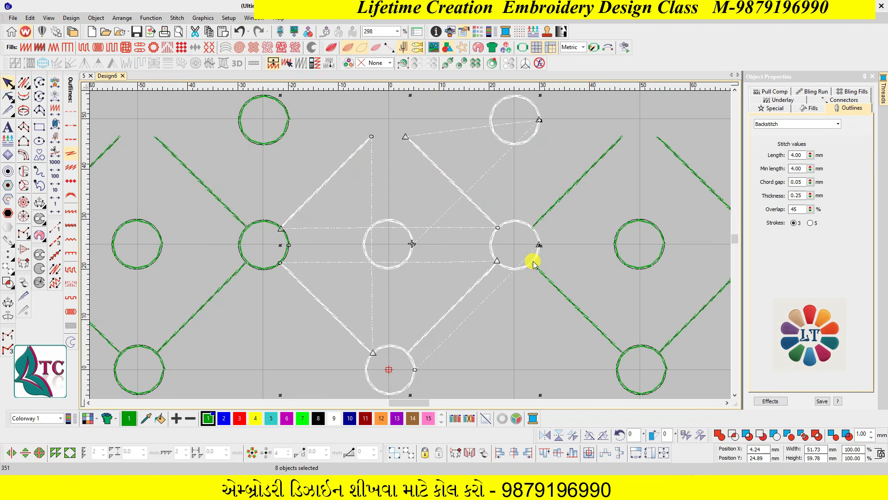
key("Escape")
Digitize a vertical backstitch line joining the diamond's right-corner circle to the circle directly above it.
left_click(57, 269)
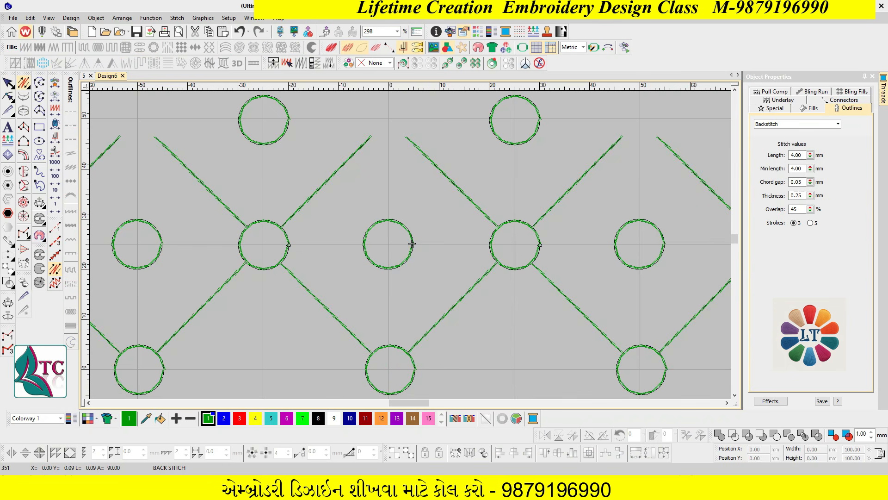
left_click(514, 145)
key("Return")
key("Escape")
left_click(515, 167)
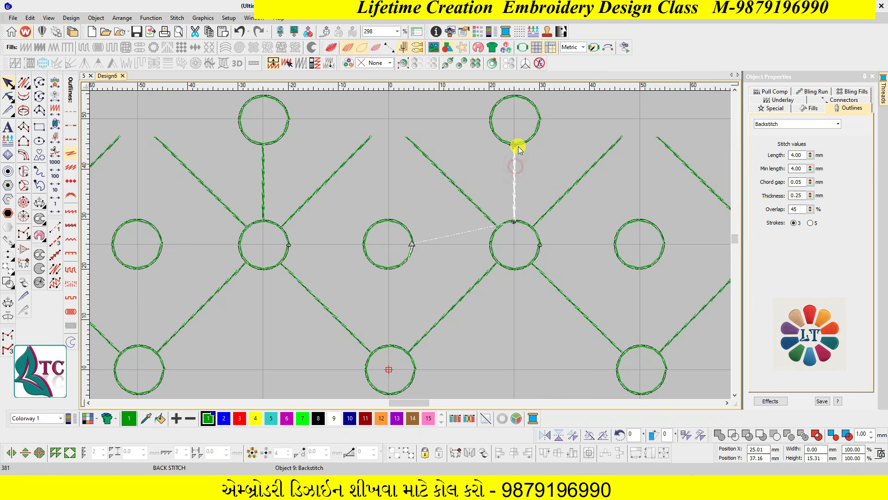
Digitize a vertical backstitch line from the top of the origin circle to the bottom of the diamond's centre circle.
key("Escape")
left_click(60, 273)
left_click(389, 346)
left_click(389, 269)
key("Return")
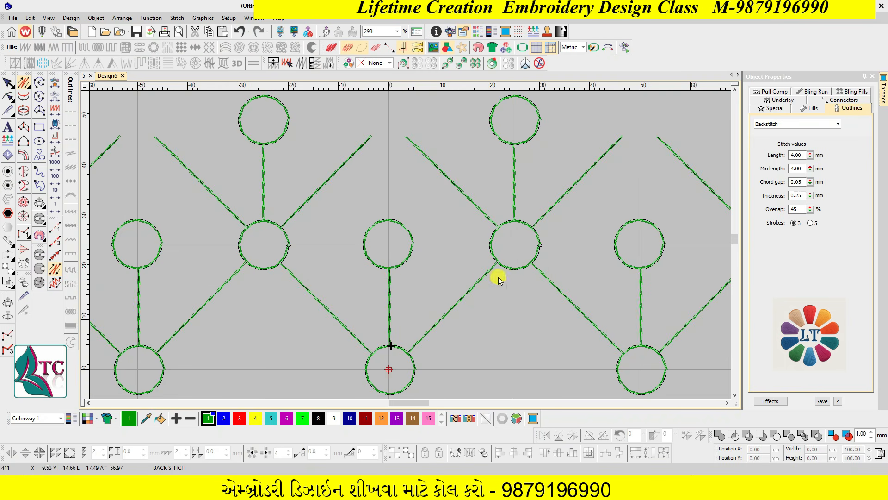
Turn the repeats off and on again, and set the vertical repeats to 5 to preview the full lattice.
key("ctrl+r")
left_click(480, 287)
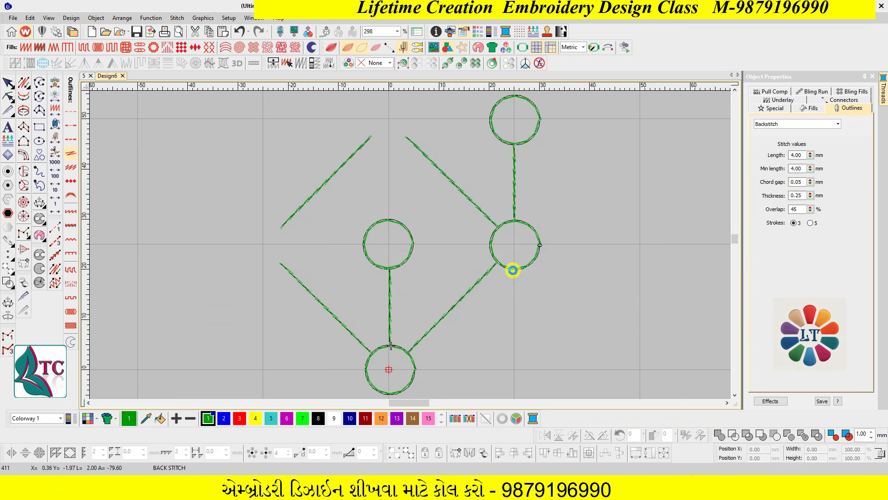
key("shift+z")
key("ctrl+r")
left_click(481, 287)
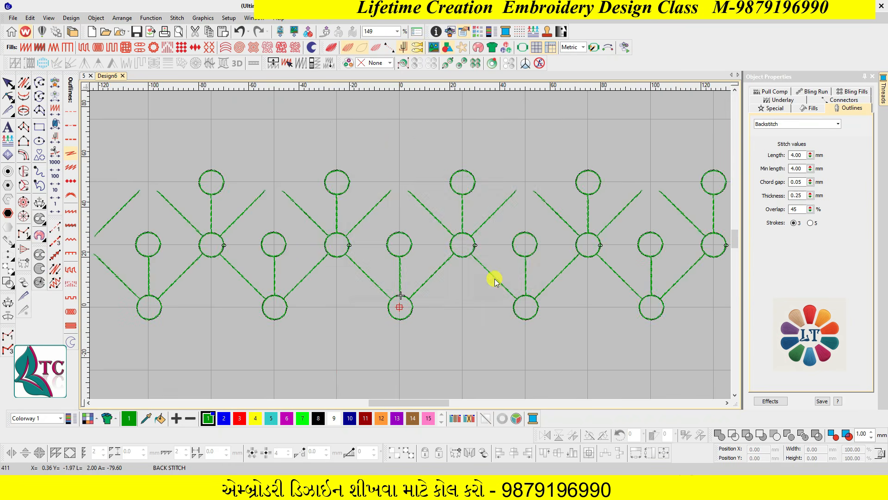
key("ctrl+r")
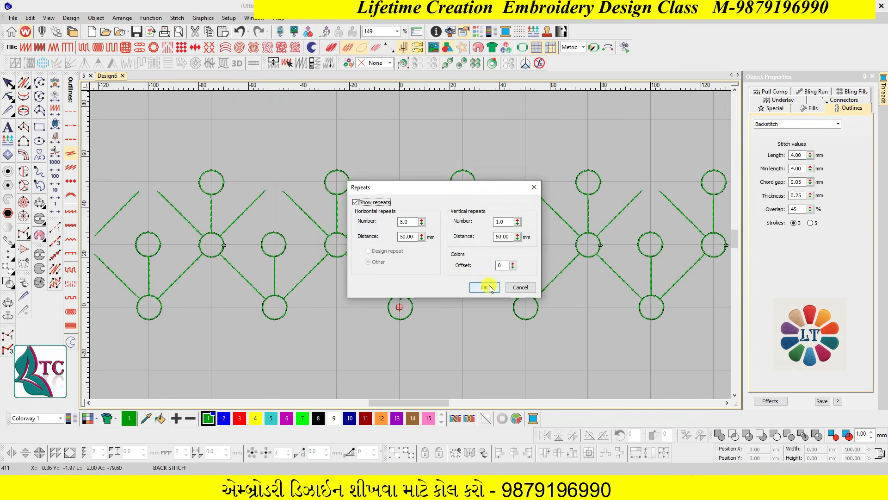
left_click(490, 286)
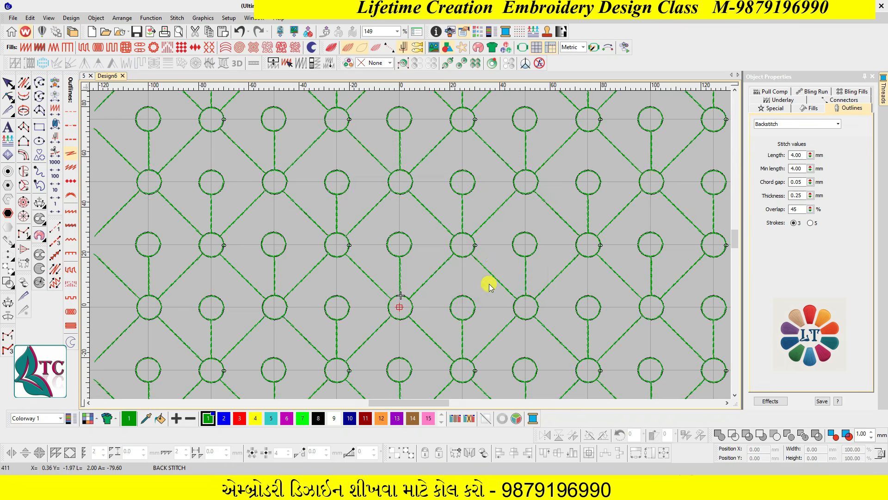
Set the vertical repeats to 1 and select all objects to examine the connectors of the base motif.
key("ctrl+r")
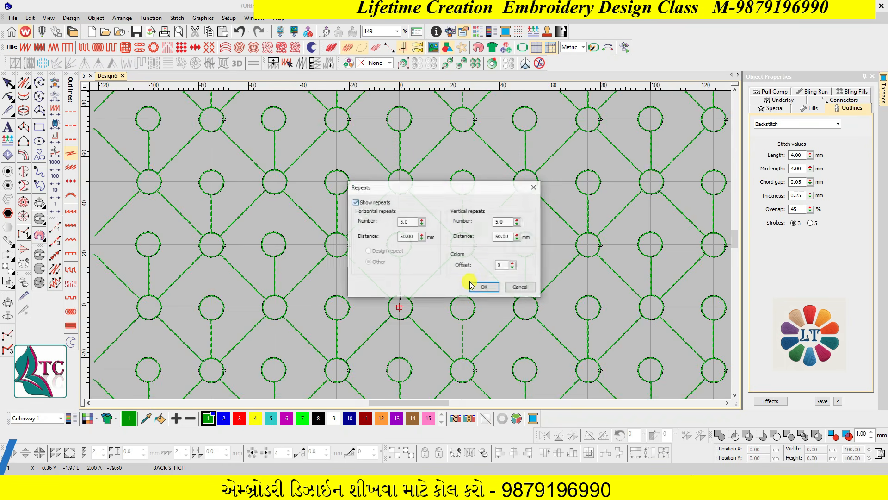
left_click(482, 291)
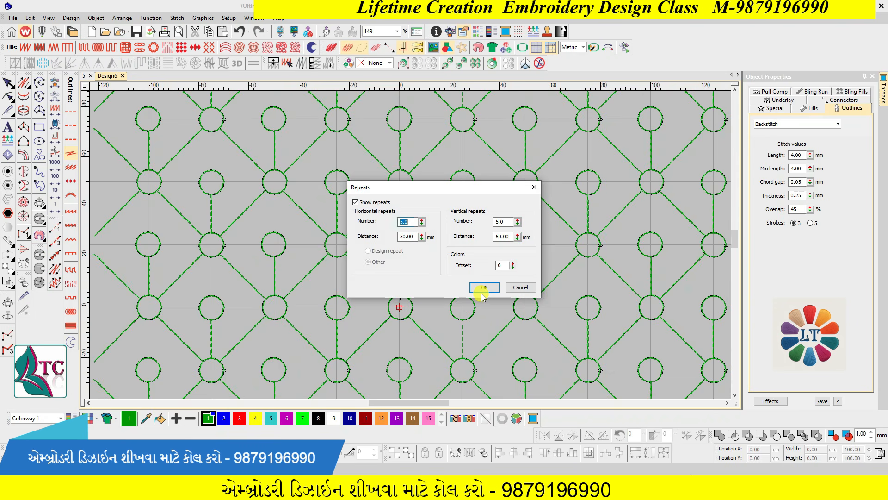
left_click(484, 287)
key("z")
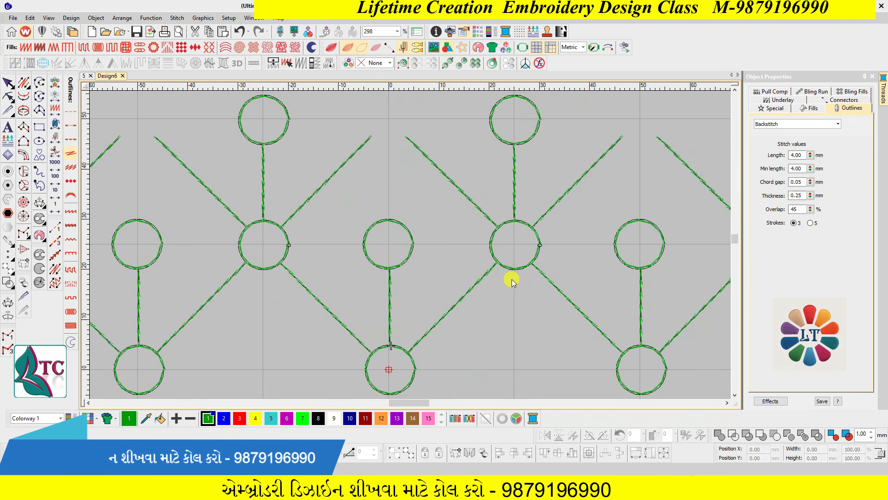
key("ctrl+a")
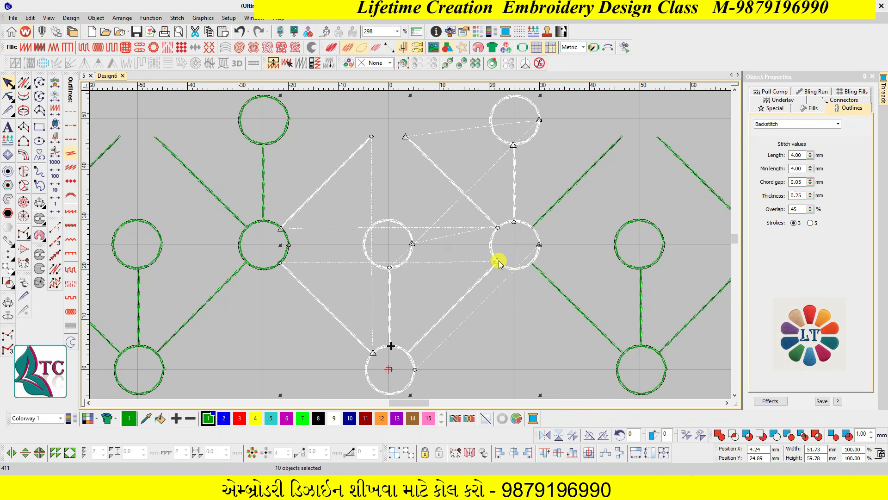
Digitize a 4 mm run arc along the lower edge of the right-corner circle, linking its two lower diagonal lines.
left_click(515, 254)
key("b")
left_click_drag(477, 193, 504, 327)
left_click(501, 252)
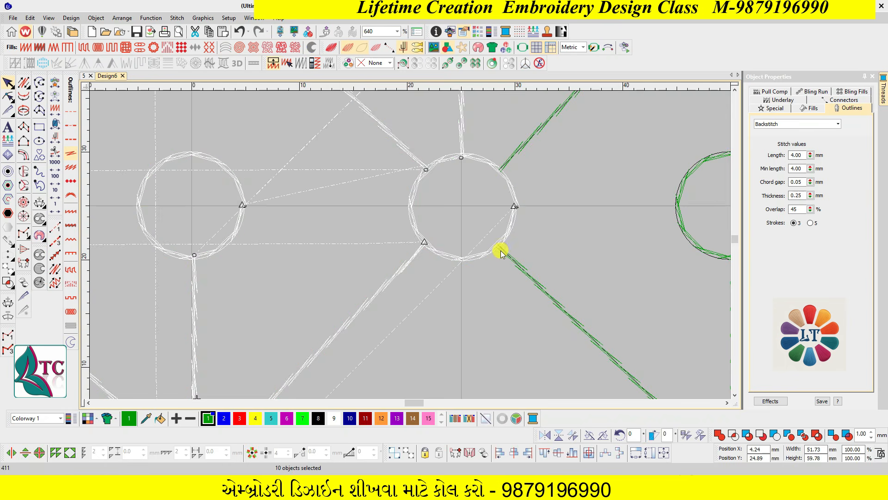
key("Escape")
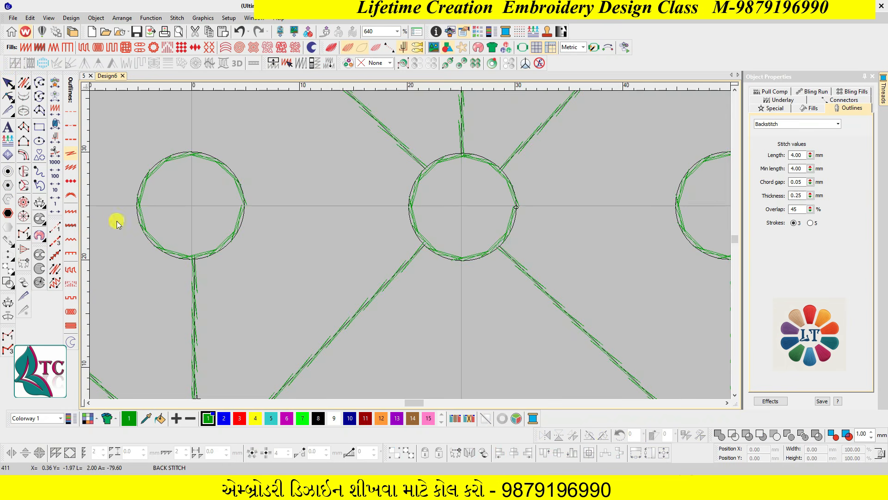
left_click(55, 227)
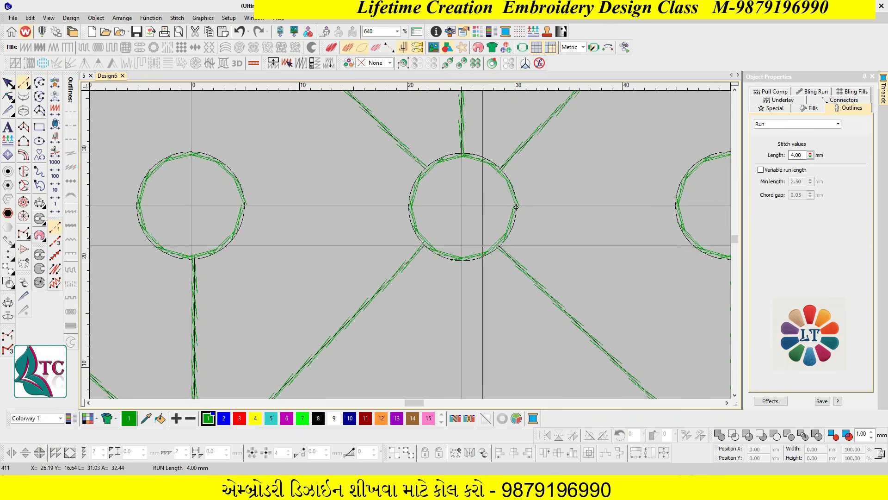
left_click(498, 247)
left_click(463, 259)
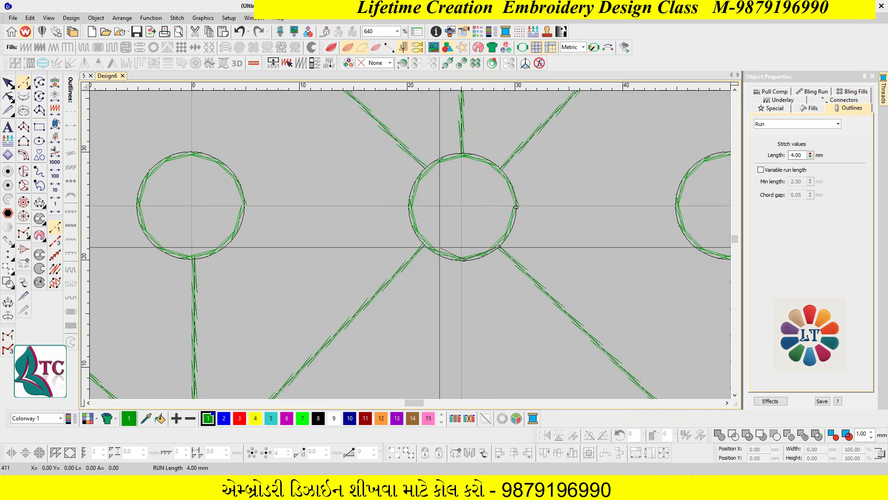
key("Return")
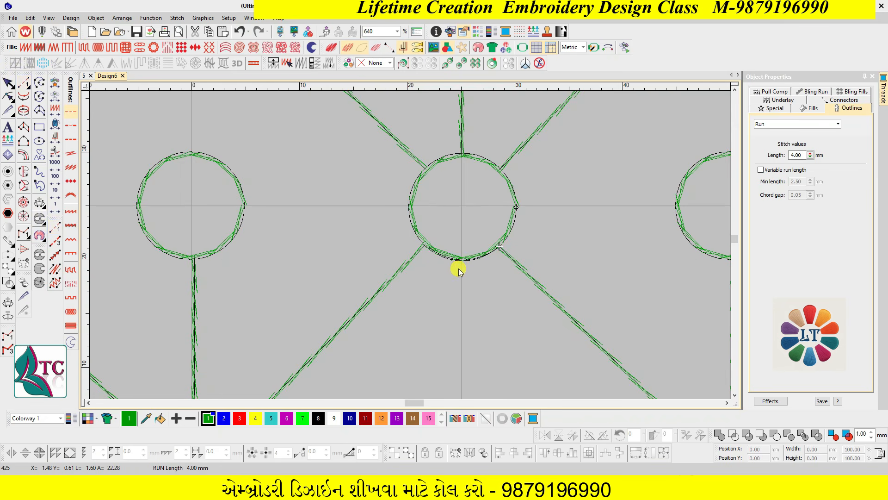
Reshape the new run arc's stitching points so it ends at the right-corner circle's lower-left line junction.
key("h")
left_click_drag(518, 260, 499, 247)
key("Escape")
scroll(411, 276, "down", 3)
key("shift+z")
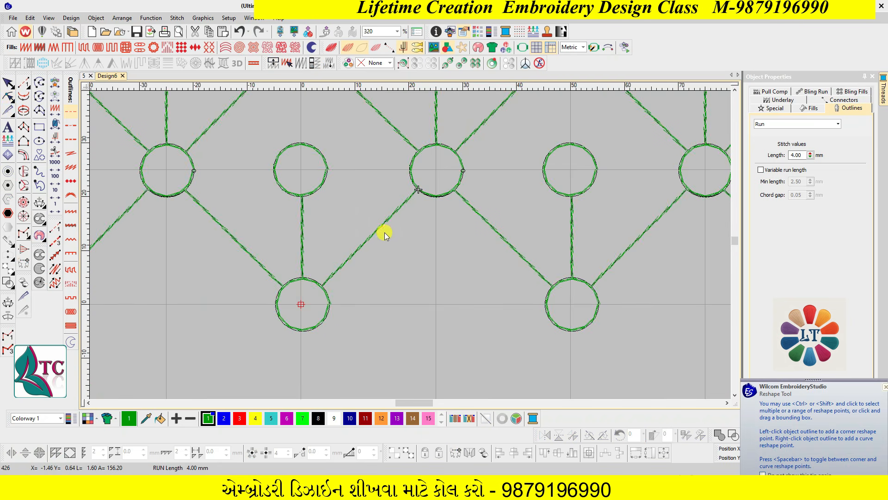
Make the diamond's lower-right diagonal finish at the origin circle and place it last in the stitching sequence.
left_click(384, 230)
key("h")
left_click_drag(322, 291, 419, 188)
key("Escape")
key("ctrl+x")
key("ctrl+v")
key("Escape")
Digitize a run arc over the top of the origin circle, linking its upper-right and upper-left diagonal junctions.
key("b")
left_click_drag(281, 230, 352, 359)
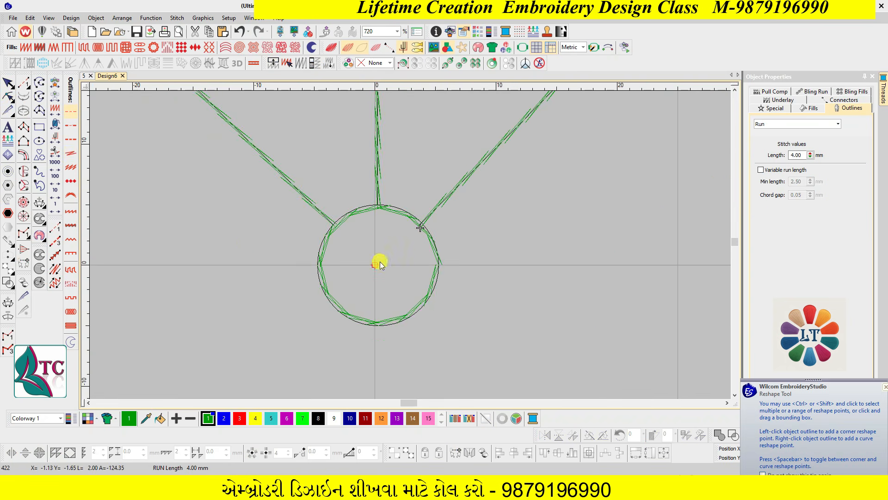
left_click(54, 227)
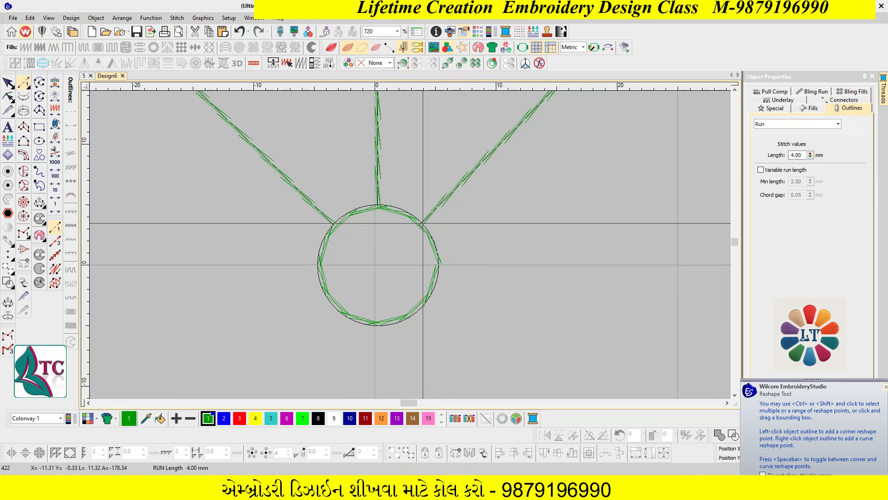
left_click(422, 225)
right_click(374, 208)
left_click(336, 225)
key("Return")
key("Escape")
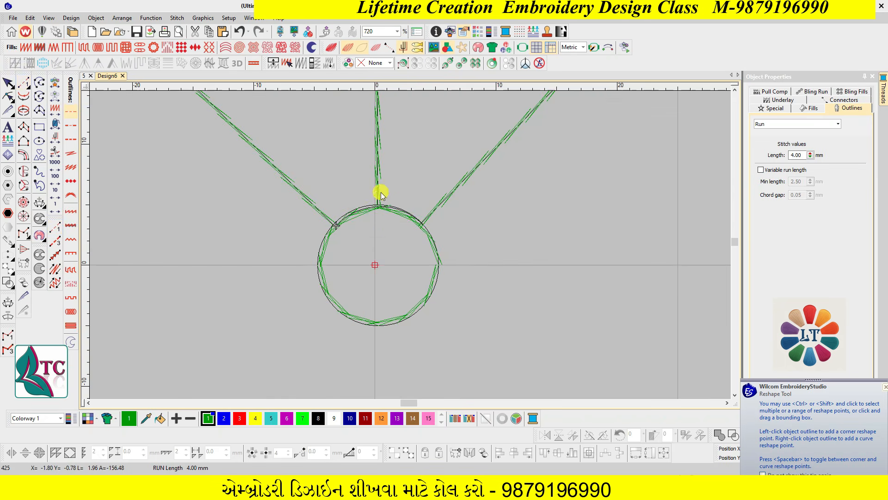
Move the origin circle's stitching start and end points to its upper-left junction and place the circle last in sequence.
left_click(323, 253)
key("h")
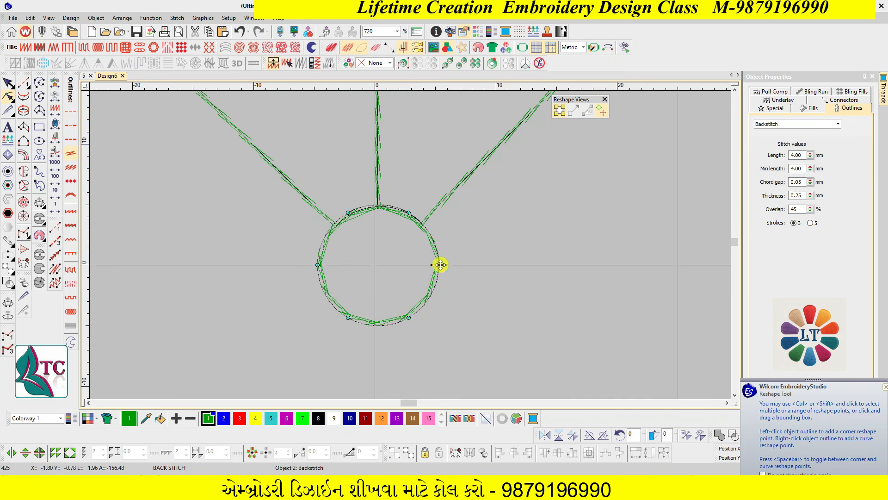
left_click_drag(371, 230, 333, 225)
key("Escape")
left_click(323, 240)
key("ctrl+x")
key("ctrl+v")
key("Escape")
key("shift+z")
Travel back through the stitches and adjust the stitching start and end points of the vertical line above the origin circle.
key("Up")
key("Up")
key("Up")
key("Up")
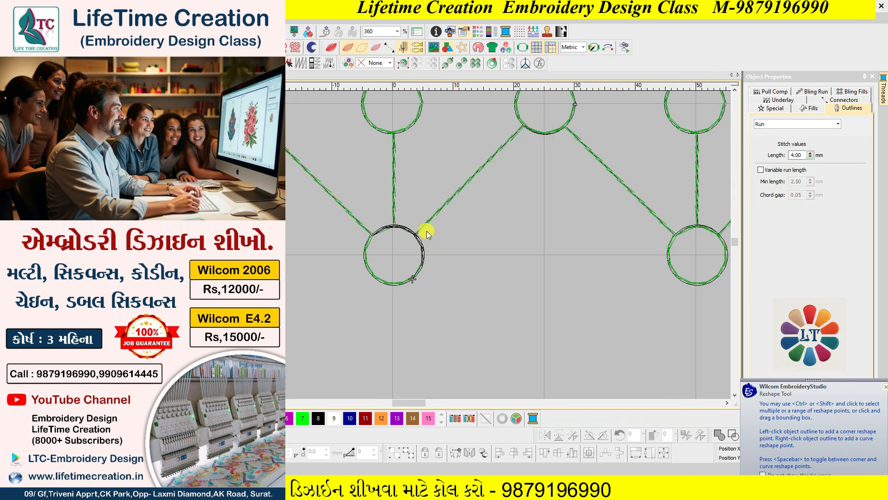
key("Up")
scroll(416, 227, "up", 1)
left_click(396, 223)
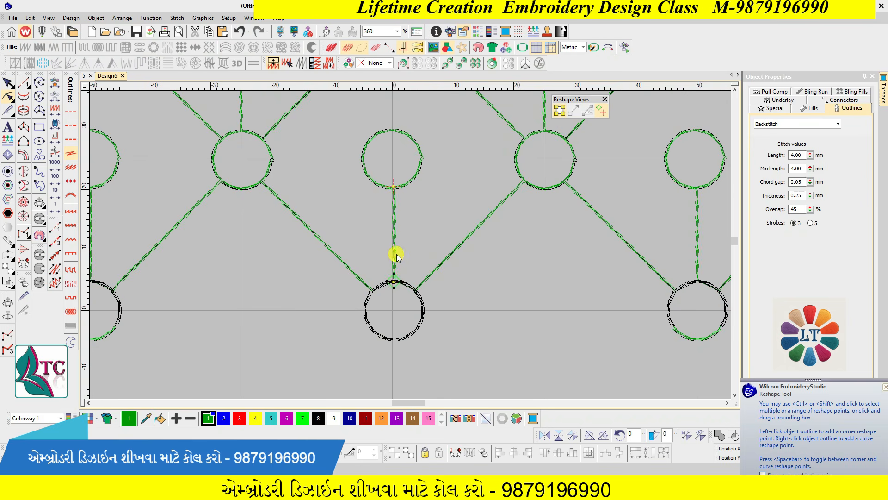
key("Escape")
key("h")
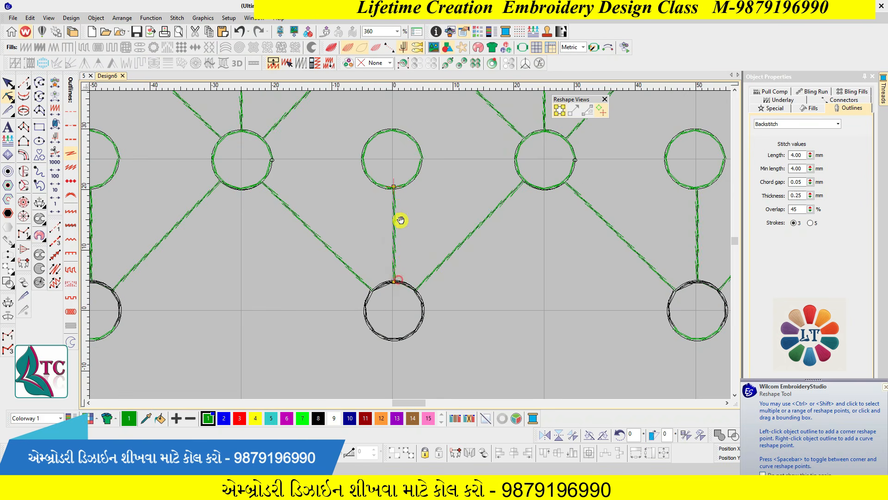
key("Escape")
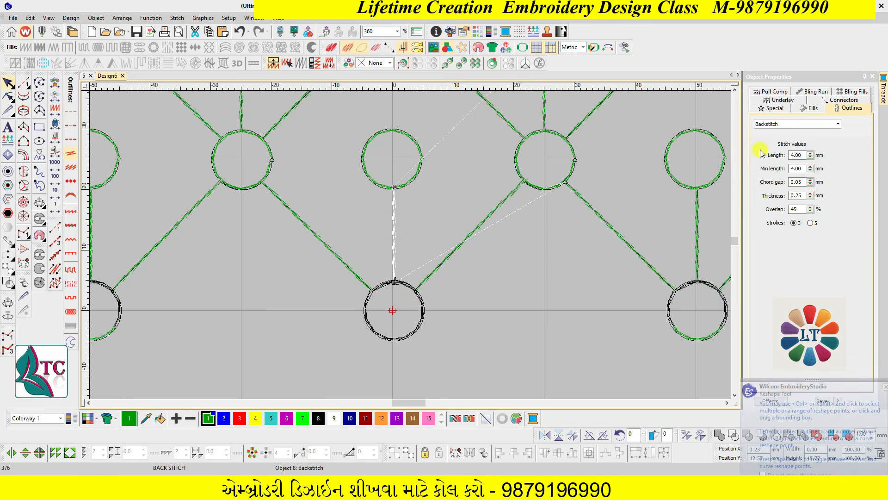
Change a copy of the vertical line above the origin circle to Run and sequence the backstitch line after it.
left_click(796, 124)
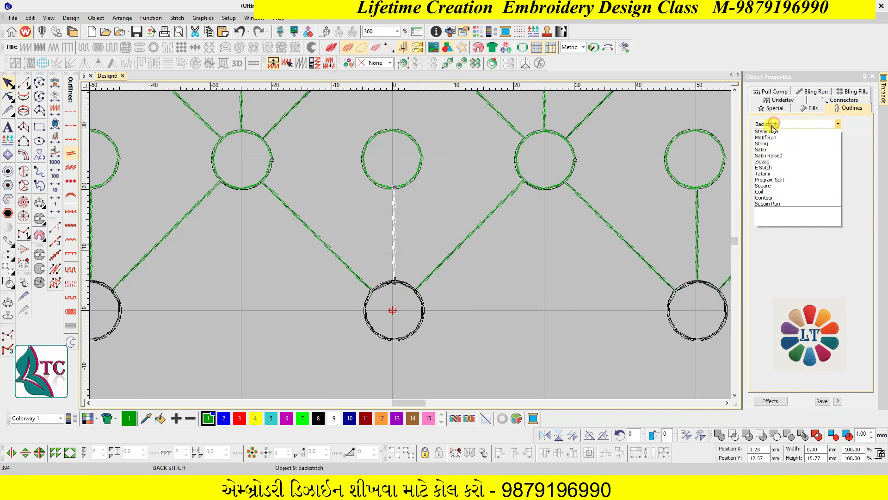
left_click(768, 131)
left_click(395, 213)
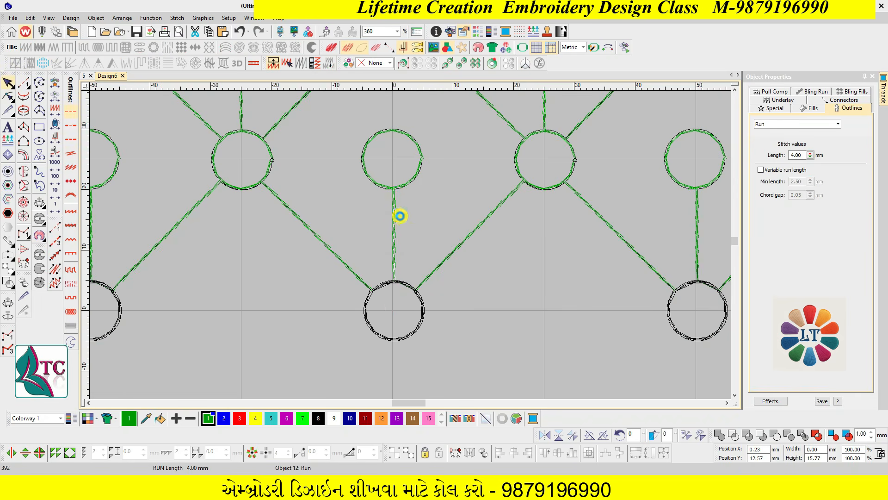
key("Delete")
left_click(396, 212)
key("Delete")
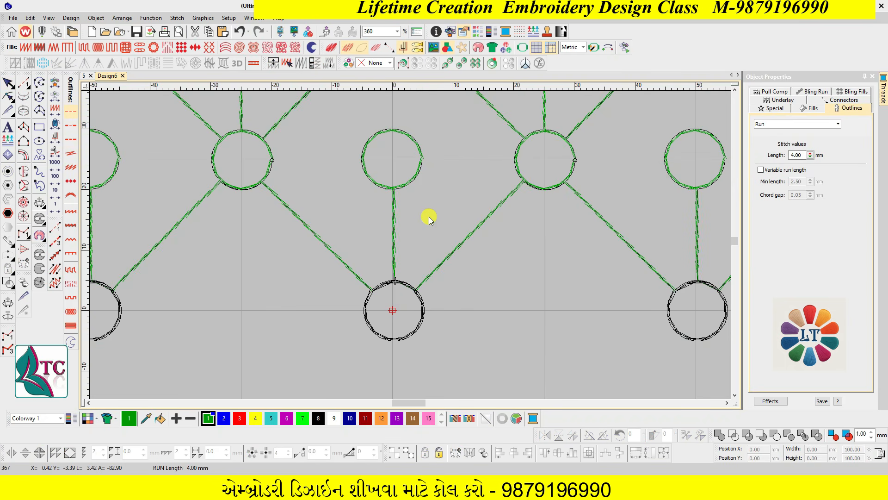
key("Up")
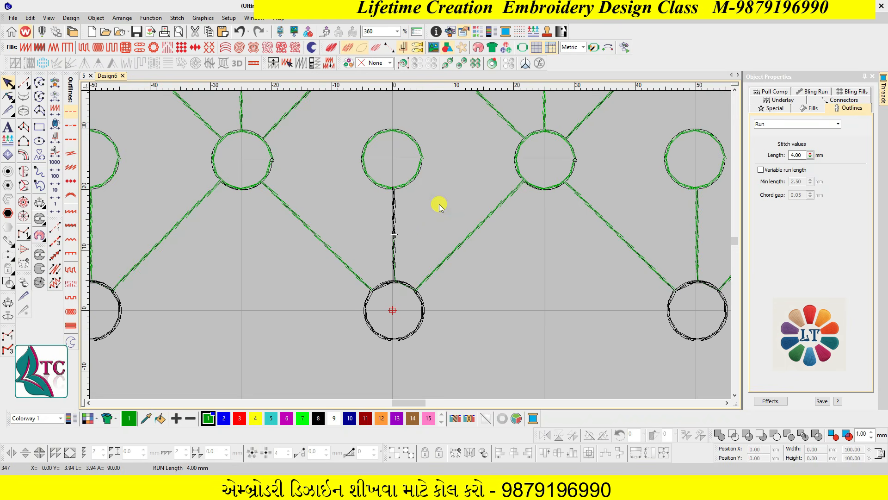
Move the centre circle's stitching start and end points to its bottom junction with the vertical line and resequence it.
left_click(401, 188)
key("h")
left_click_drag(422, 159, 396, 187)
key("ctrl+z")
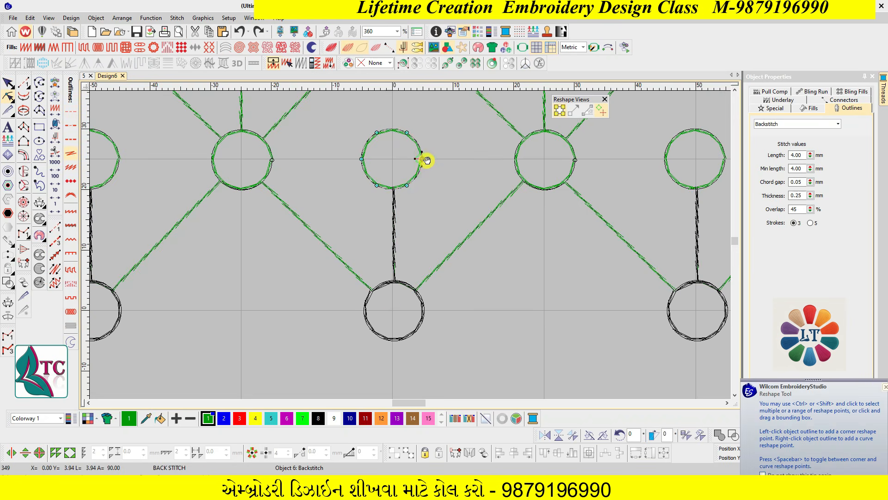
key("Escape")
left_click(408, 187)
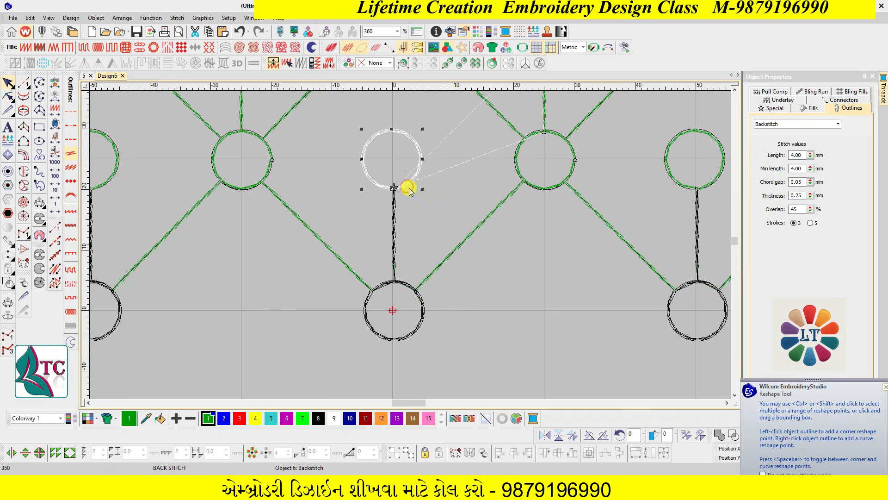
scroll(410, 190, "up", 1)
key("ctrl+d")
key("Escape")
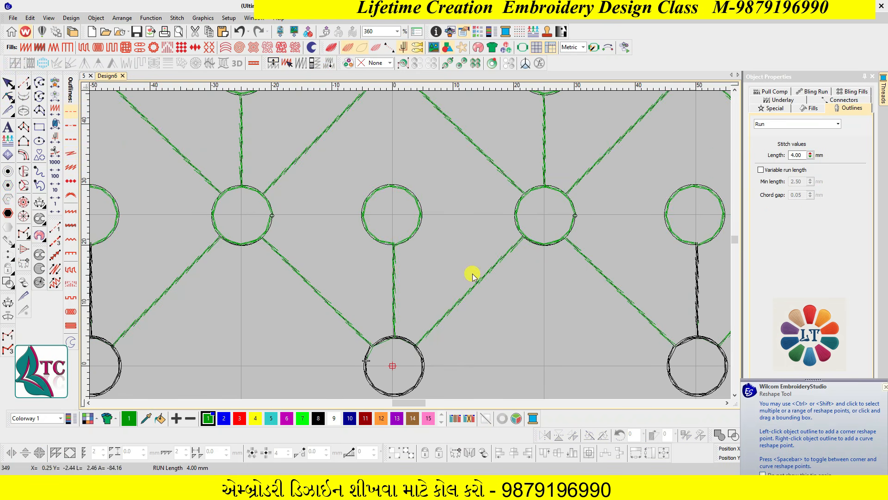
Resequence the lower-left diagonal line to stitch outward from the origin circle, and digitize a travel run along the left circle's edge.
left_click(348, 320)
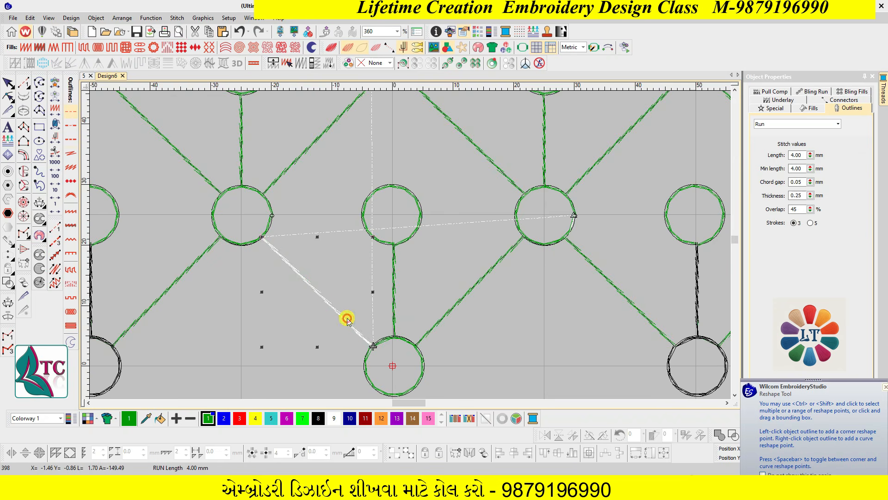
key("h")
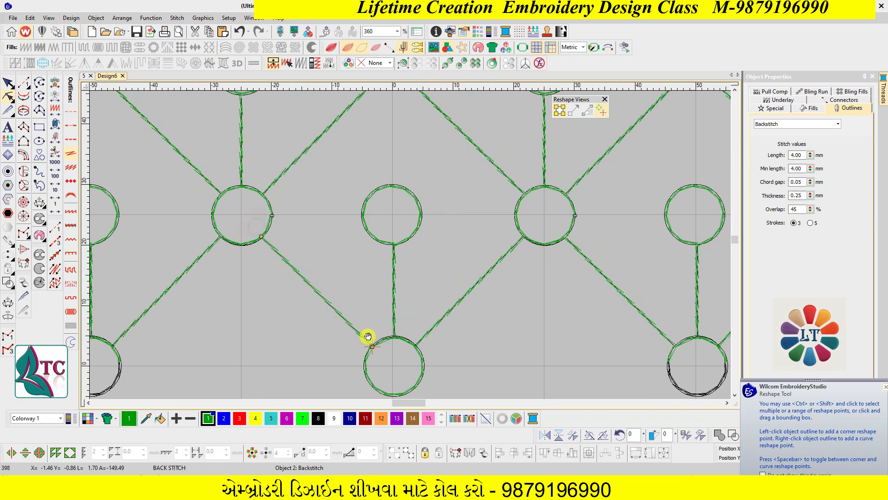
key("Escape")
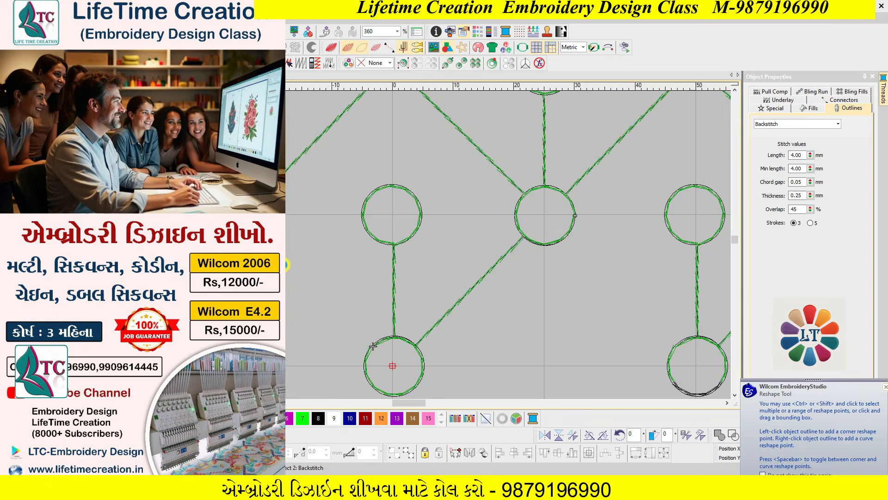
key("Escape")
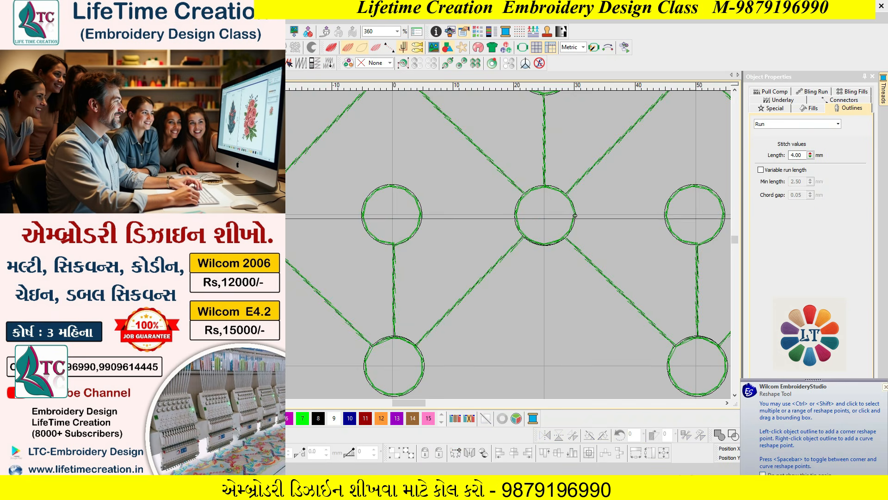
Set the upper-left diagonal line's stitching start at the left circle and its end at the upper end, and place it last in sequence.
left_click(273, 184)
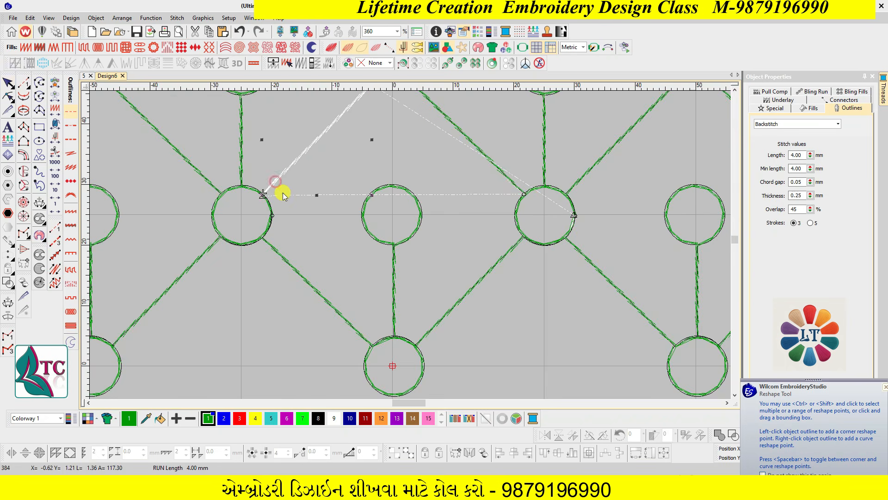
scroll(296, 199, "up", 1)
key("h")
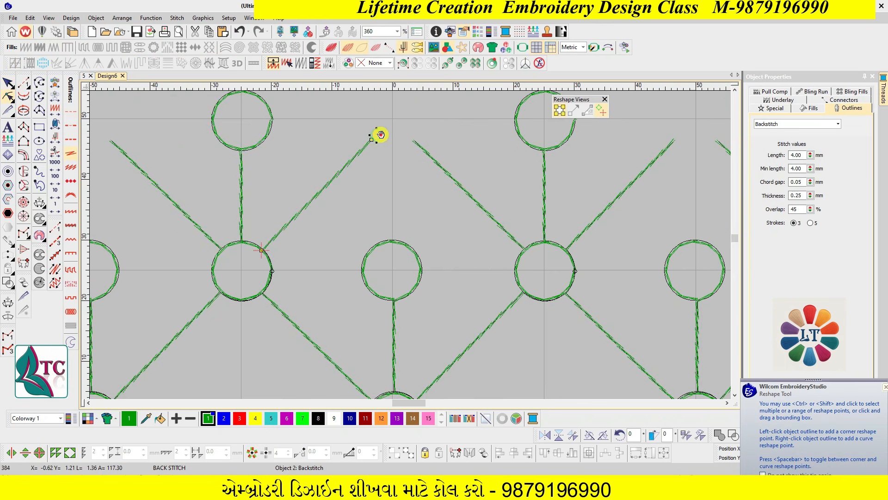
key("Escape")
left_click(321, 189)
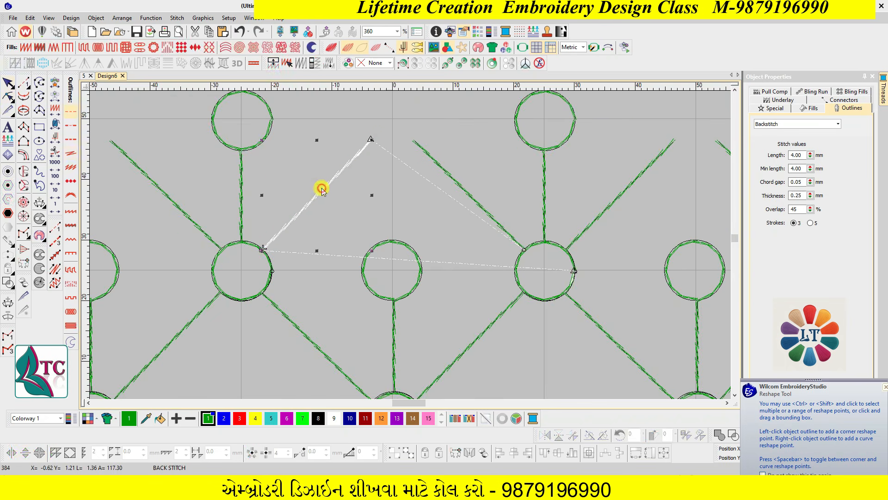
key("Delete")
key("ctrl+z")
key("Escape")
Set the number of vertical repeats to 5 at 50 mm distance.
scroll(350, 203, "up", 1)
key("ctrl+r")
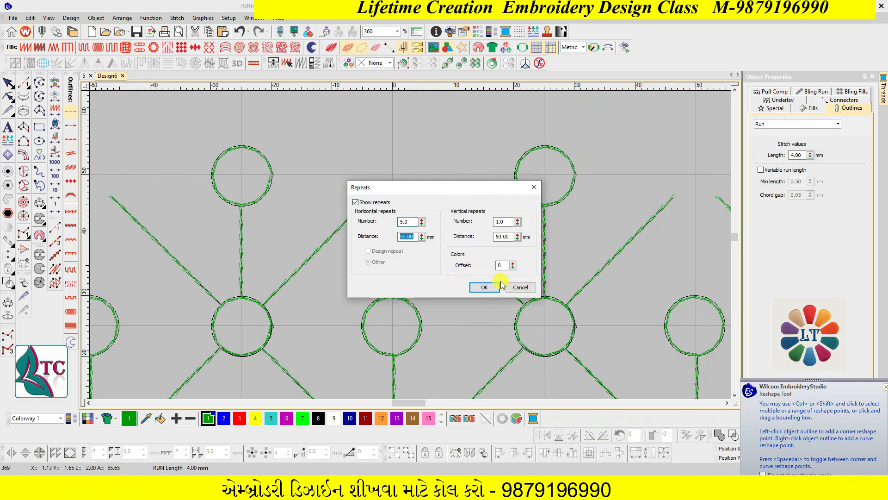
key("Return")
Digitize a curved travel run along the top circle's lower edge, from the upper-left diagonal's end to the upper-right diagonal.
key("z")
scroll(444, 266, "up", 1)
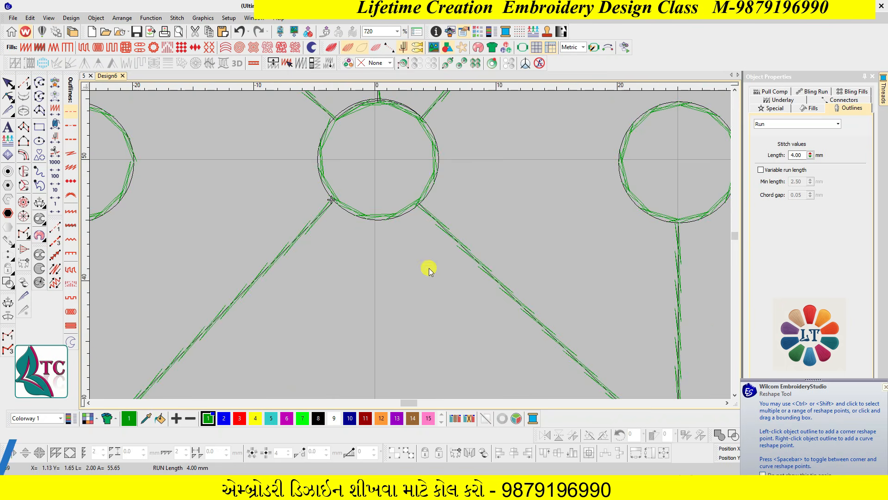
left_click(54, 227)
left_click(332, 200)
left_click(373, 220)
left_click(418, 202)
key("Return")
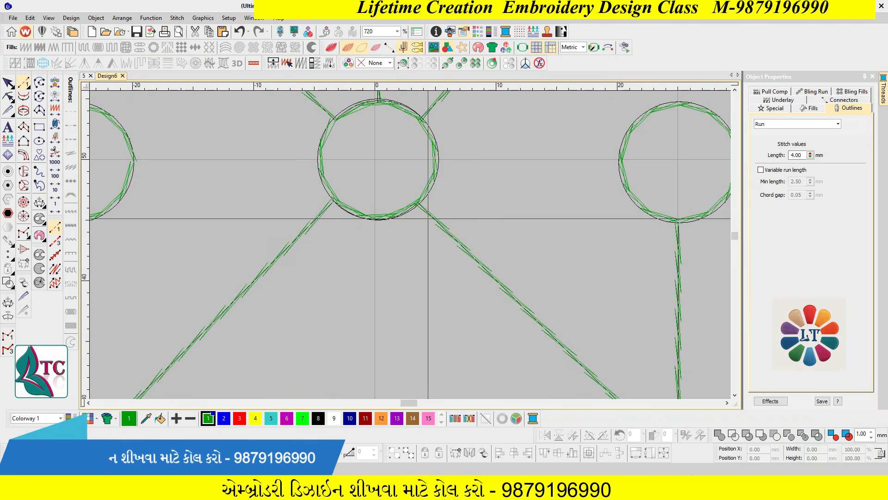
key("Escape")
Adjust the upper-right diagonal line's stitching points to run from the top circle to the right circle and place it last in sequence.
scroll(443, 216, "down", 2)
key("shift+z")
left_click(454, 217)
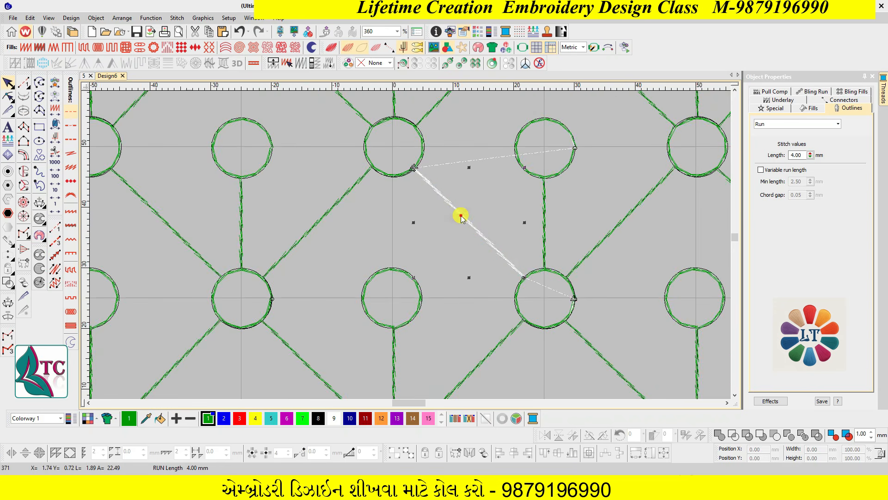
key("h")
left_click_drag(529, 283, 411, 167)
key("Escape")
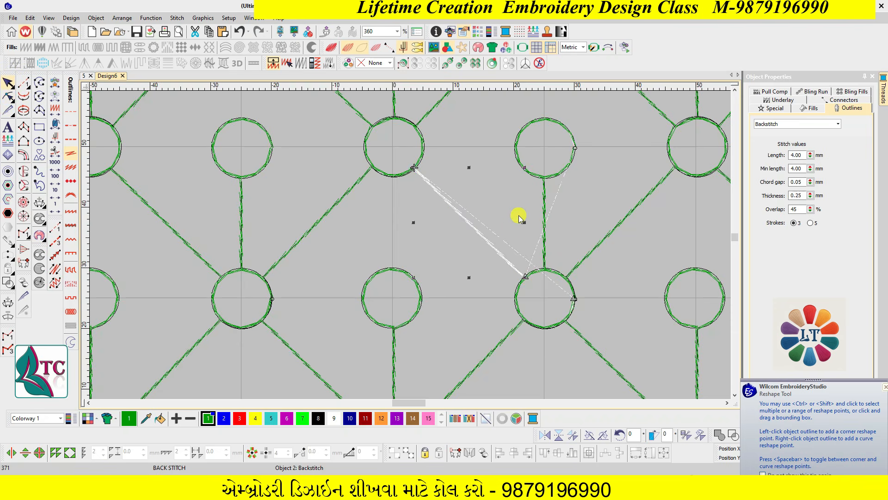
key("ctrl+x")
key("ctrl+v")
key("Escape")
Hide the pattern repeats to inspect the upper-right diagonal's end at the right circle, and show the repeats again.
scroll(528, 262, "down", 1)
key("shift+z")
key("ctrl+r")
key("space")
left_click(484, 288)
key("b")
left_click_drag(450, 178, 499, 299)
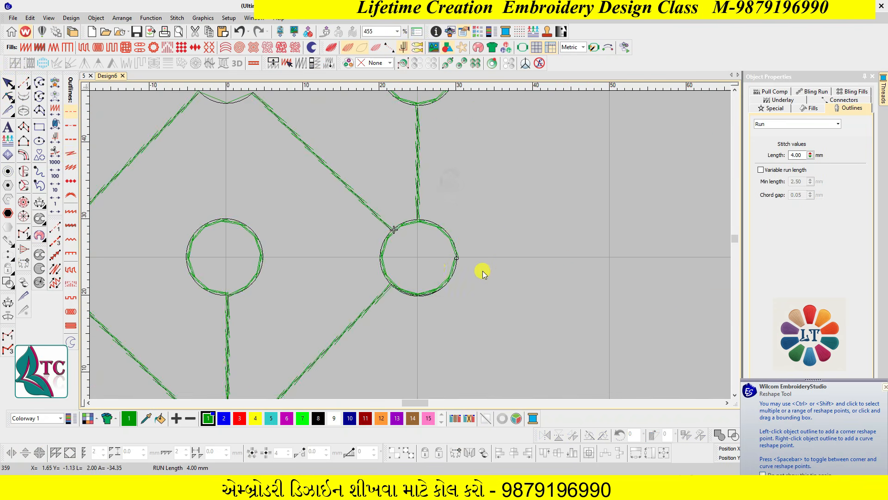
key("ctrl+r")
key("space")
left_click(481, 289)
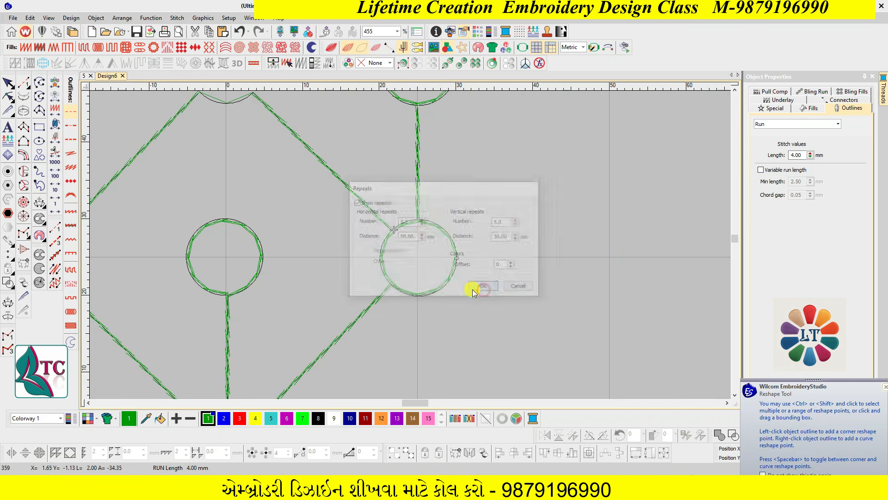
Digitize a travel run clockwise around the right circle from its upper-left junction to its lower-right junction.
left_click(54, 227)
key("z")
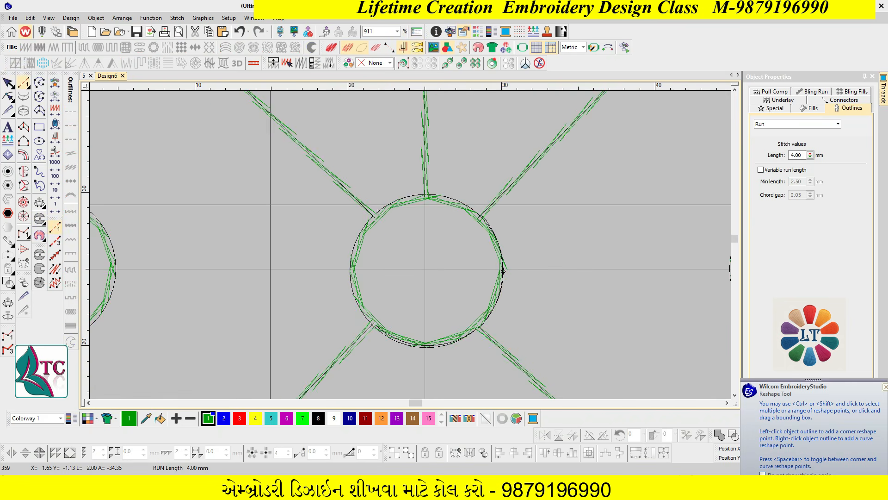
left_click(376, 213)
left_click(459, 204)
left_click(479, 328)
key("Return")
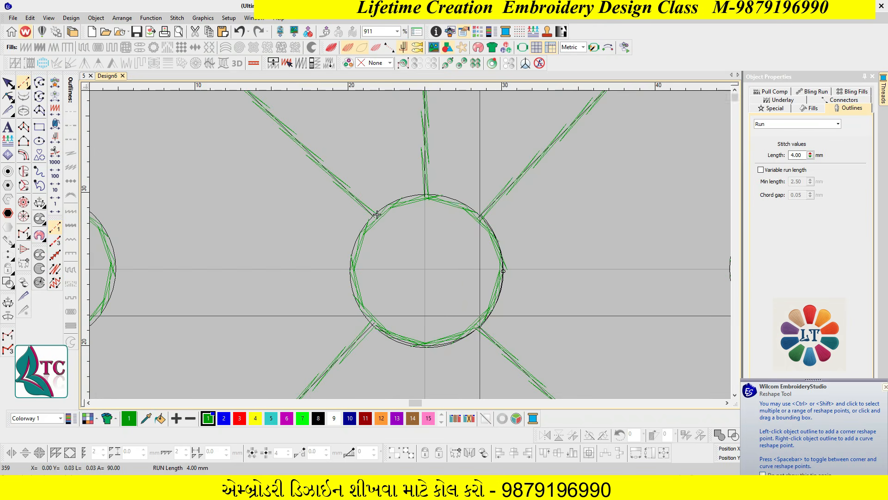
key("Escape")
key("shift+z")
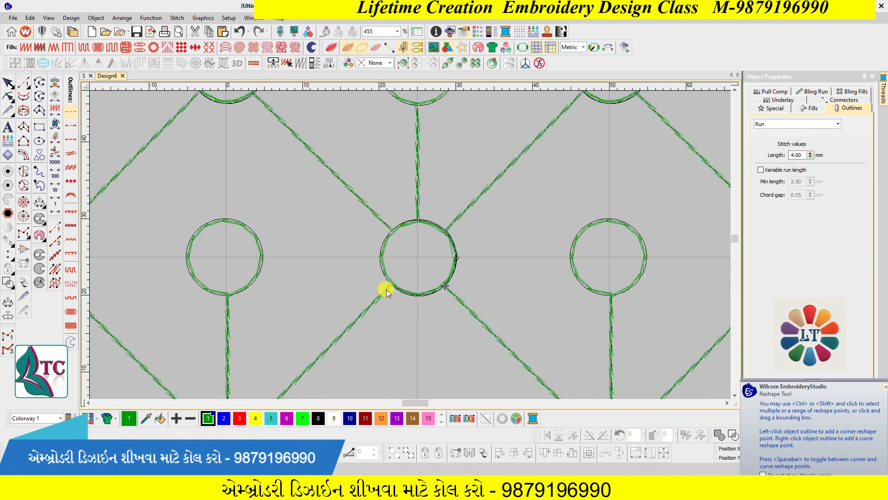
Move the right circle's stitching start and end points to its lower-right junction and place the circle last in sequence.
left_click(381, 265)
key("h")
left_click_drag(463, 259, 445, 286)
key("Escape")
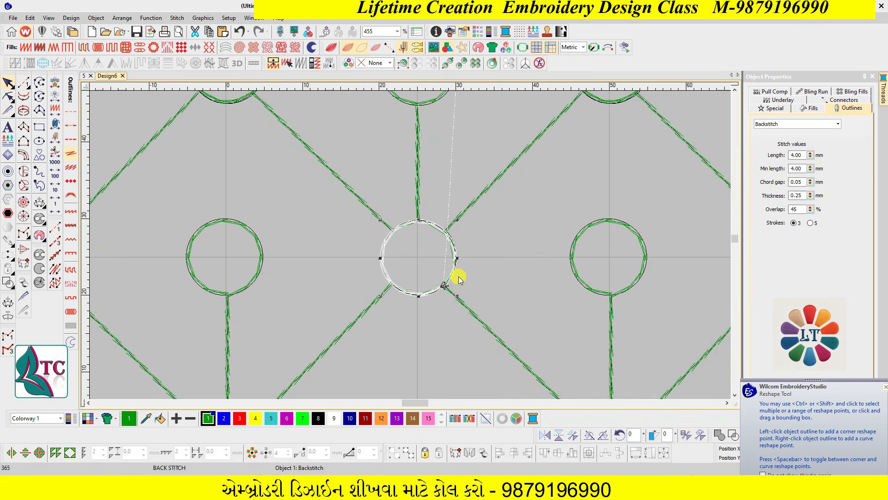
key("Escape")
key("Escape")
Travel back through the stitches of the run around the right circle.
key("Up")
key("Up")
key("Up")
key("Up")
key("Up")
key("Up")
key("Up")
key("Up")
key("Up")
key("Up")
key("Up")
key("Up")
key("Up")
key("Up")
key("Up")
key("Up")
key("Up")
key("Up")
key("Up")
key("Up")
key("Up")
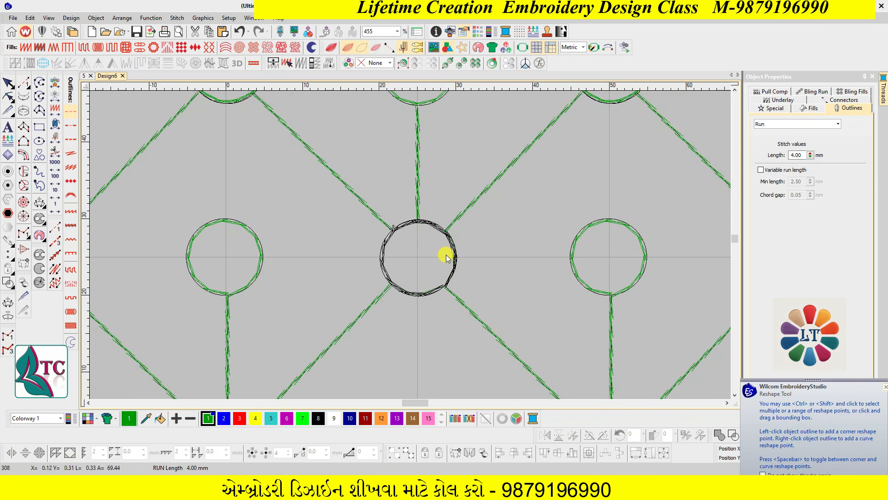
Delete the vertical line and the circle directly above the right circle.
scroll(446, 257, "up", 1)
left_click(416, 211)
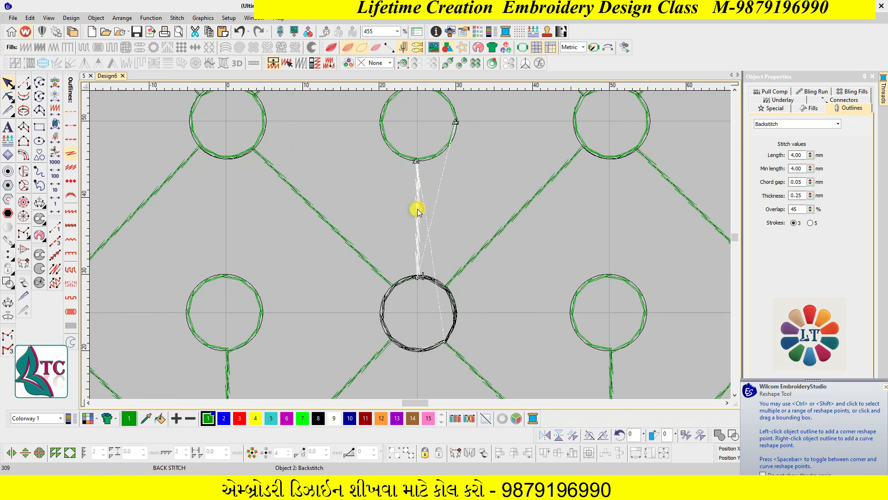
scroll(419, 199, "up", 1)
key("shift+z")
left_click_drag(459, 185, 387, 301)
key("Delete")
Select the centre circle and the vertical line below it with a freeform outline and group them.
left_click_drag(267, 290, 380, 320)
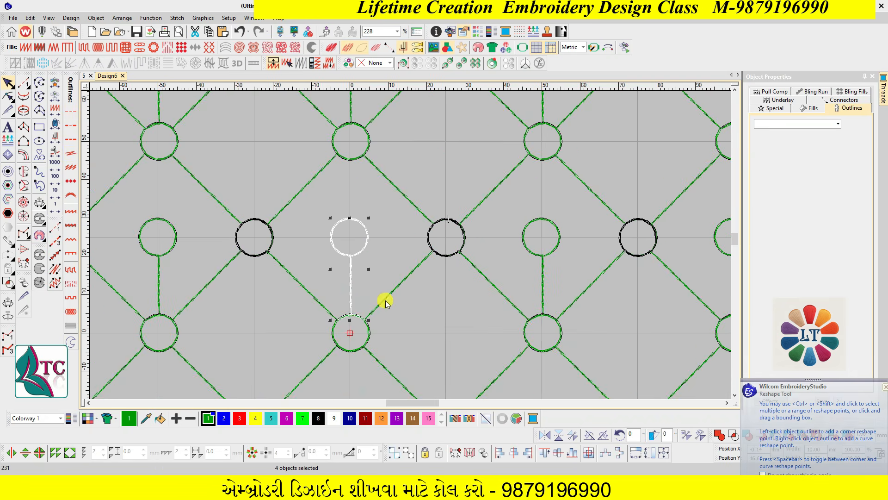
left_click(338, 204)
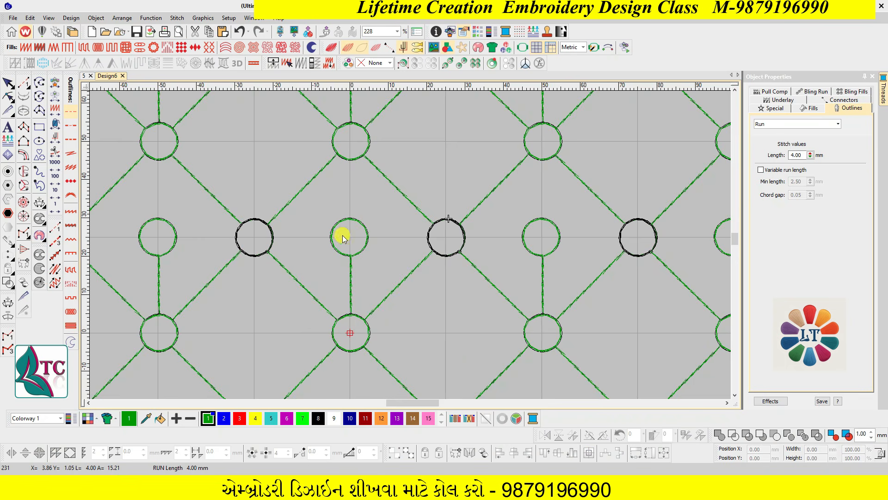
key("ctrl+l")
left_click(369, 295)
left_click(351, 331)
left_click(336, 300)
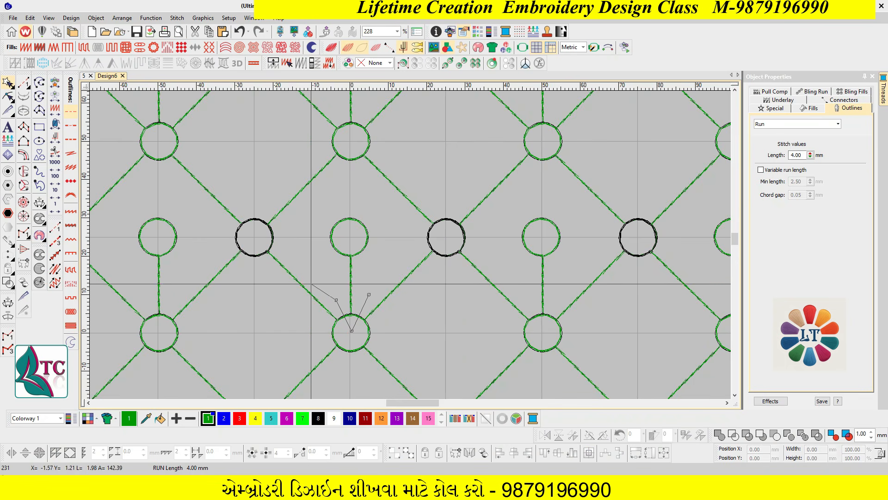
left_click(315, 262)
left_click(319, 202)
left_click(361, 196)
left_click(389, 257)
key("Return")
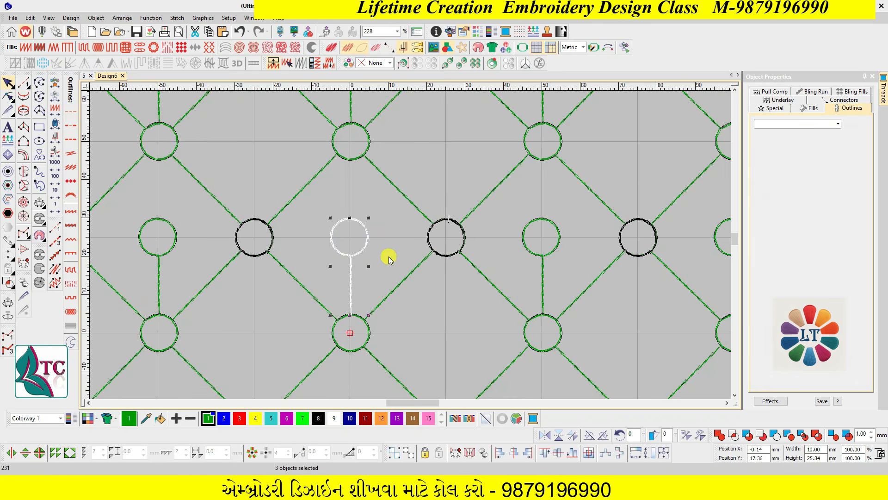
key("ctrl+g")
key("Escape")
Place a copy of the grouped circle and vertical line directly above the right circle, its line meeting the circle's top edge.
left_click(351, 257)
left_click_drag(351, 257, 446, 165)
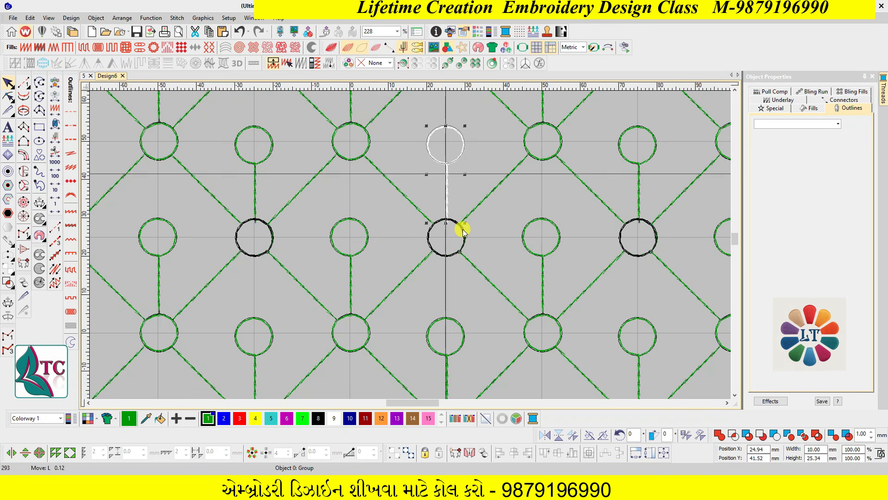
key("Up")
key("Up")
Travel to the stitch where the run passes the right circle's top and resequence the copied circle-and-line group there.
key("Escape")
key("Left")
key("Left")
key("Left")
key("Left")
key("Left")
key("Left")
key("Left")
key("Left")
key("Left")
key("Left")
key("Left")
key("Left")
key("Left")
key("Left")
key("Left")
key("Left")
key("Left")
key("Left")
key("Left")
key("Left")
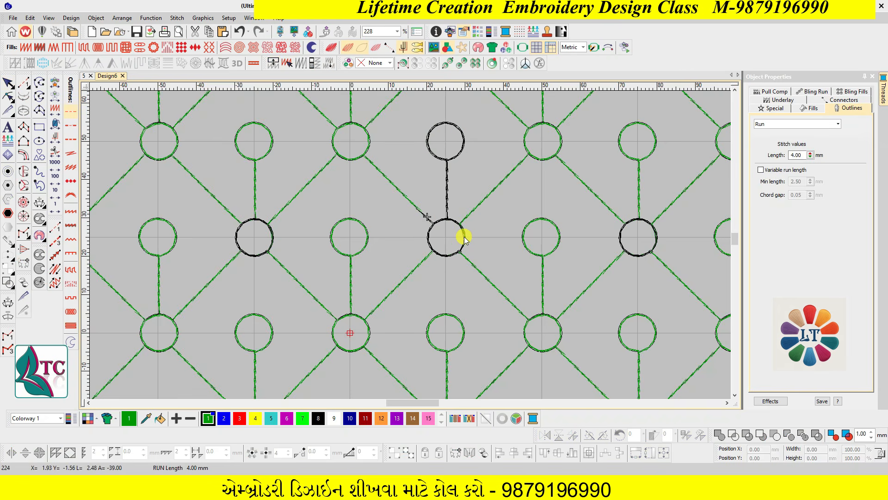
key("Right")
key("Right")
key("Right")
key("Right")
key("Right")
key("Right")
key("Right")
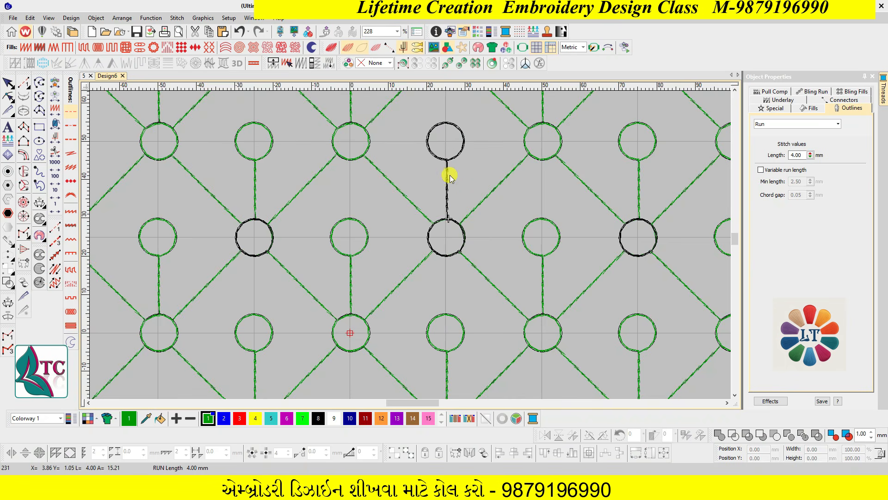
left_click(450, 160)
key("Down")
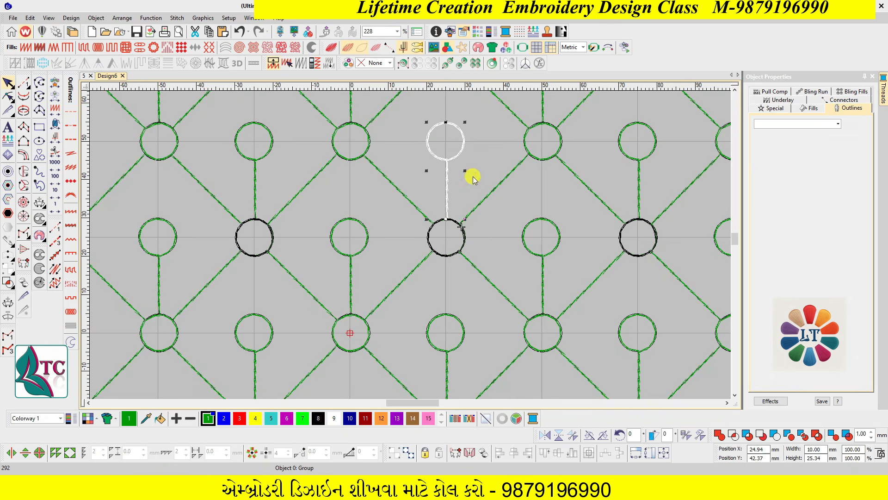
key("Escape")
Hide the pattern repeats and group all objects of the base motif.
key("ctrl+r")
left_click(481, 287)
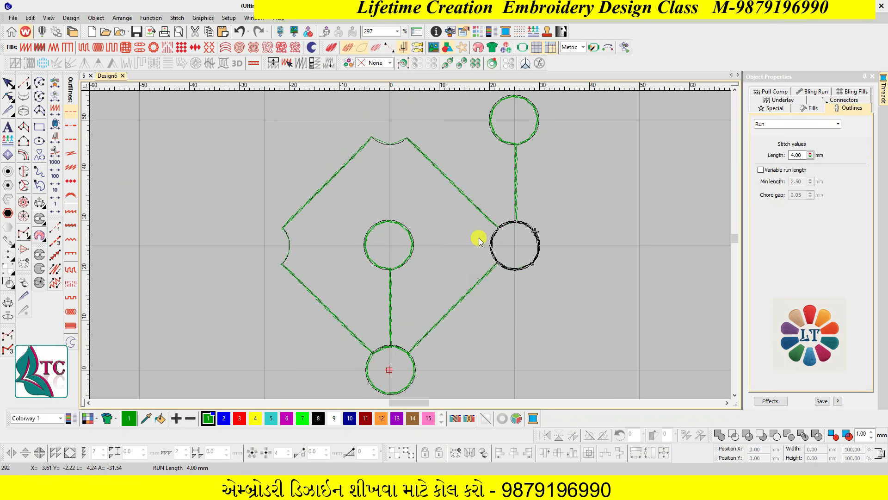
left_click(57, 139)
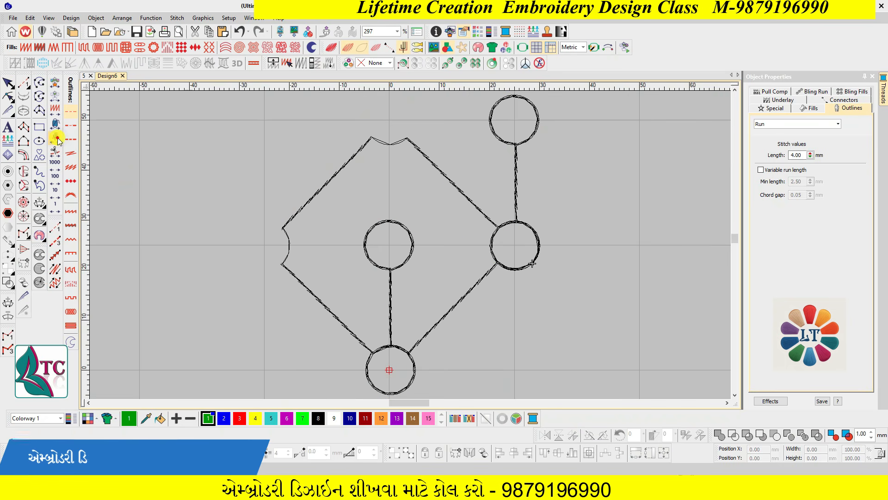
key("shift+z")
left_click_drag(312, 149, 542, 332)
key("Escape")
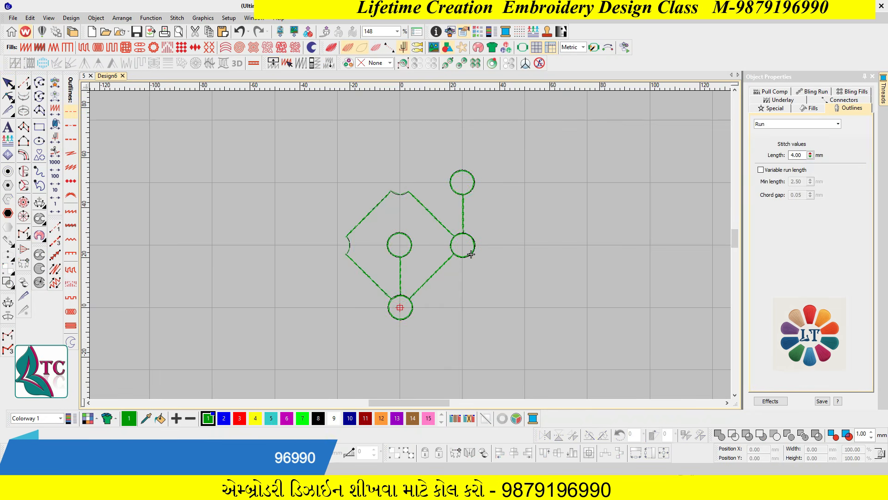
left_click(441, 490)
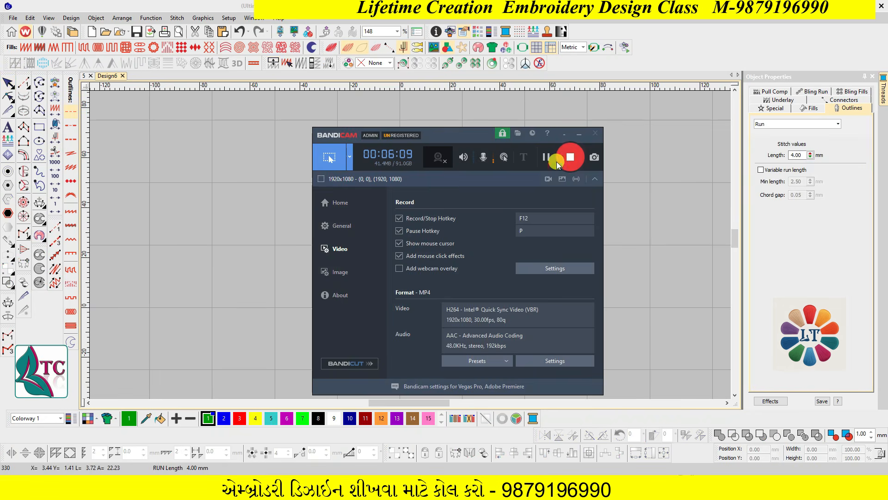
left_click(578, 134)
Try to array the grouped motif in five columns with a spacing of -50 mm.
key("z")
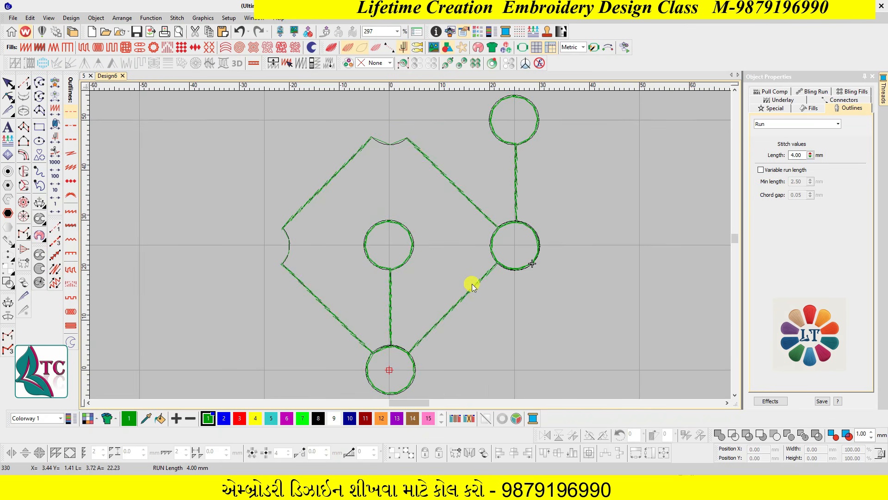
left_click(477, 285)
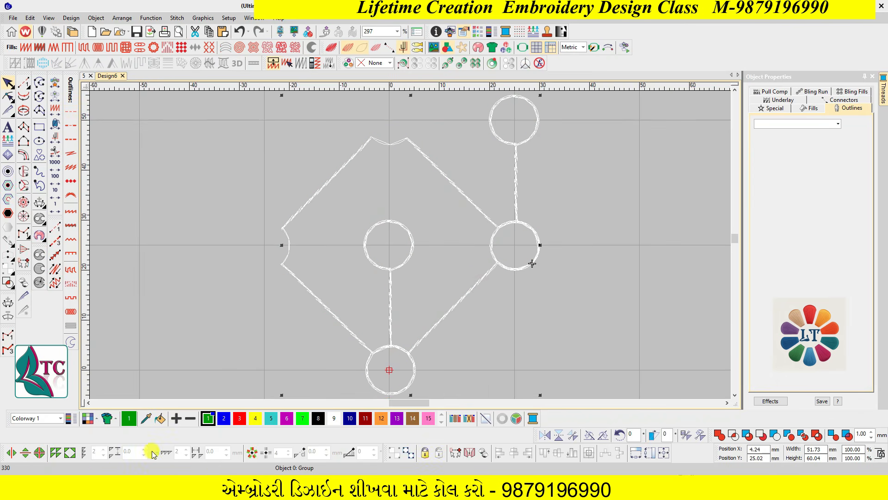
left_click(55, 452)
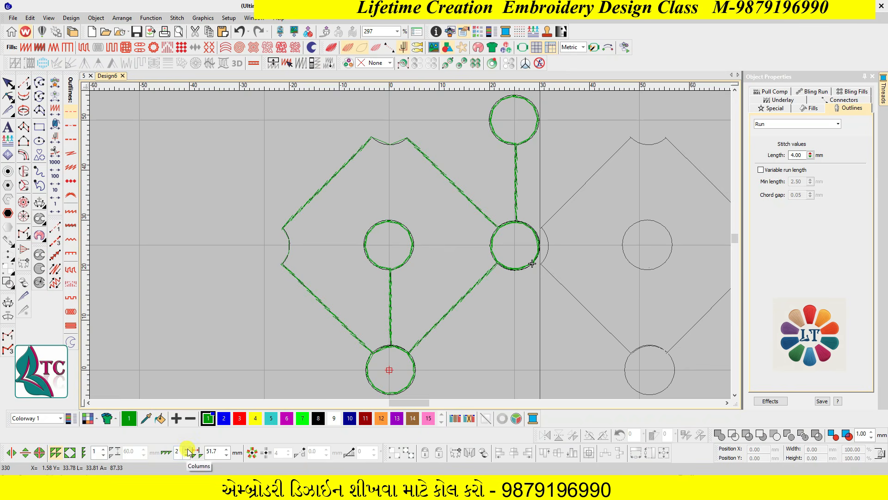
double_click(209, 451)
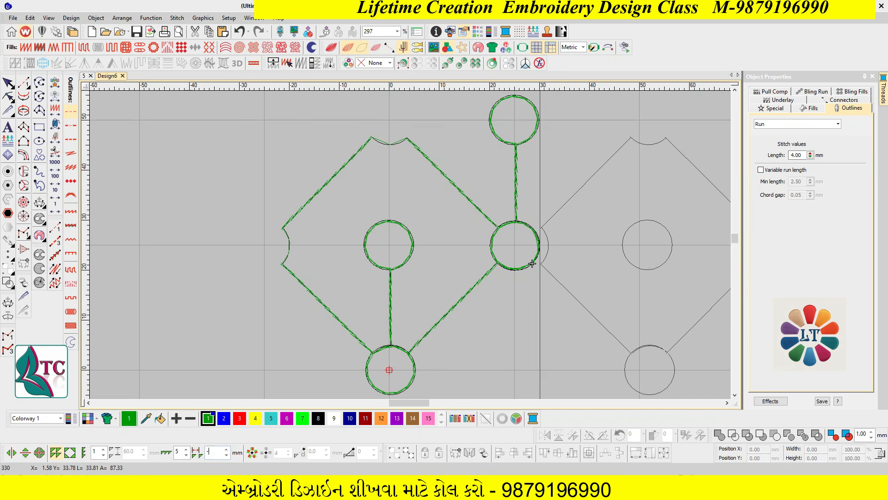
key("Return")
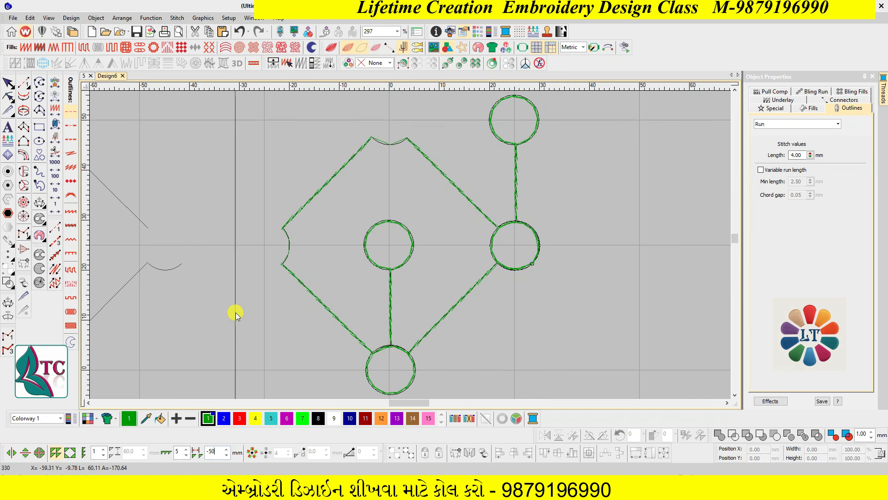
left_click(235, 312)
key("ctrl+z")
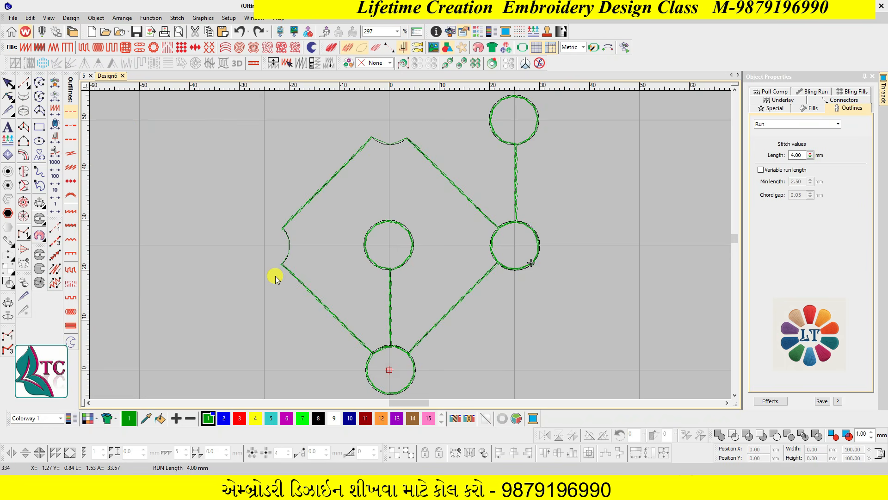
Array the grouped motif in a single row of five columns with a spacing of -50 mm.
left_click(293, 274)
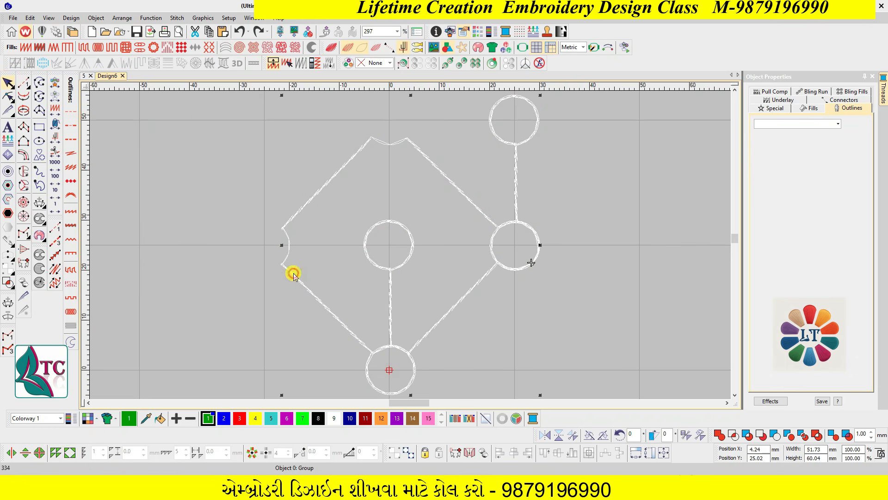
left_click(56, 452)
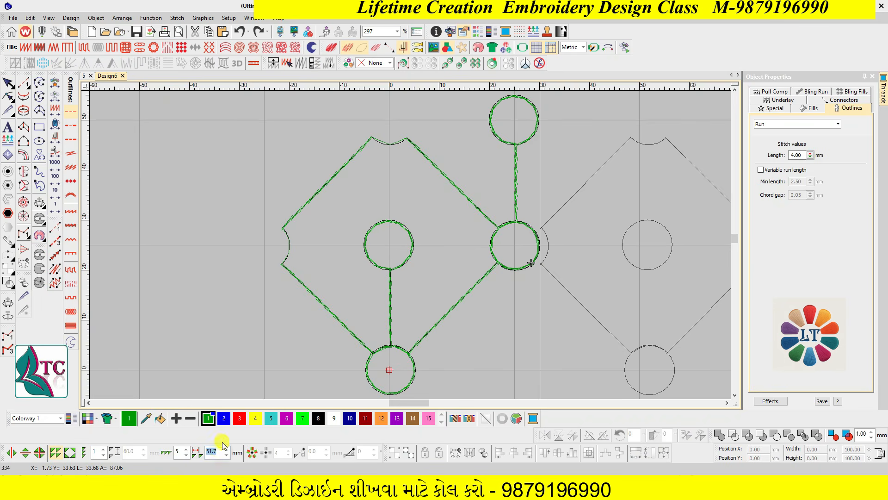
key("Return")
key("Return")
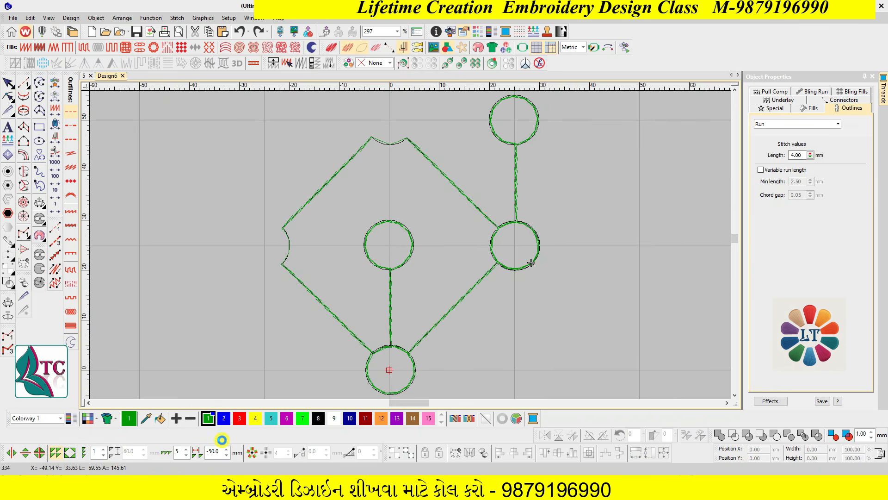
key("shift+z")
scroll(417, 274, "up", 2)
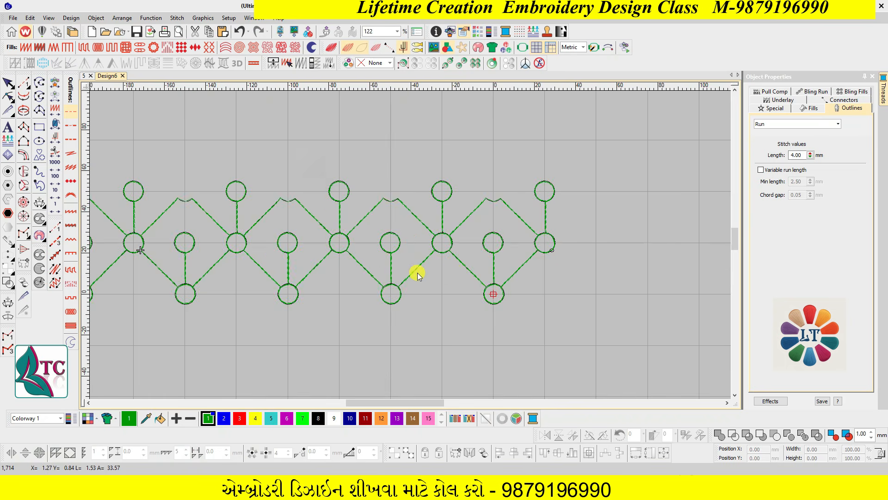
Travel to the stitch where the rightmost motif's lower diagonal meets the shared circle and resequence the second motif there.
left_click(459, 262)
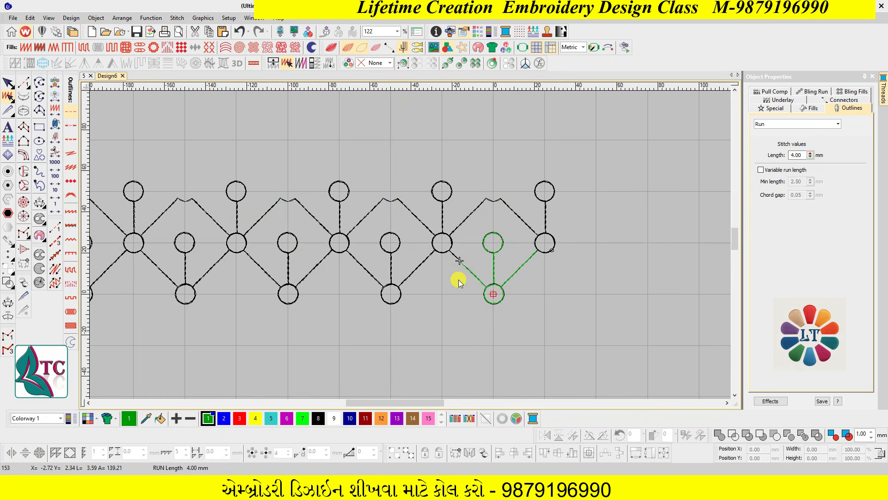
key("Right")
key("Right")
key("Right")
key("Right")
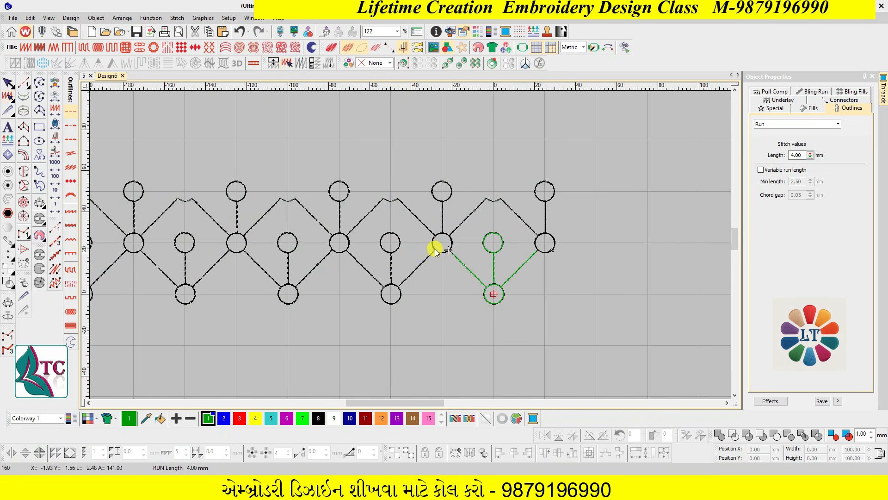
left_click(405, 258, "ctrl")
Resequence the third and fourth motifs from the right, each at the lower-diagonal stitch where the preceding motif meets its circle.
left_click(352, 258, "ctrl")
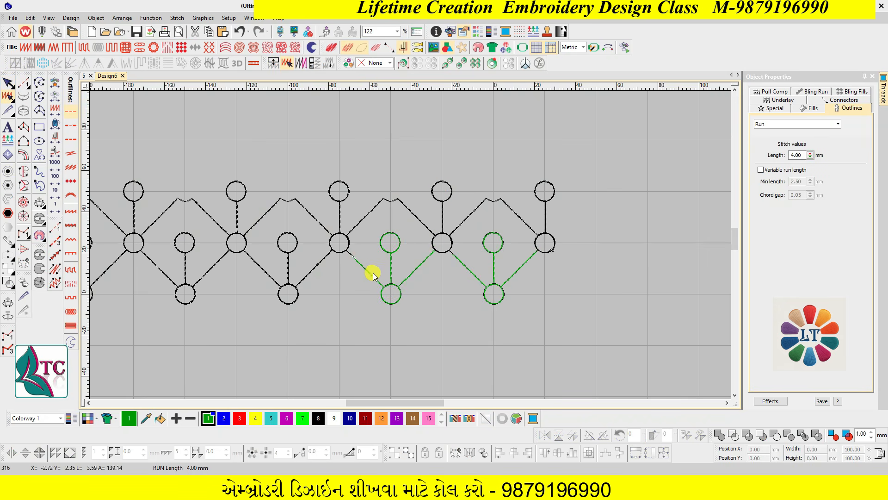
left_click(335, 255)
key("ctrl+x")
key("ctrl+v")
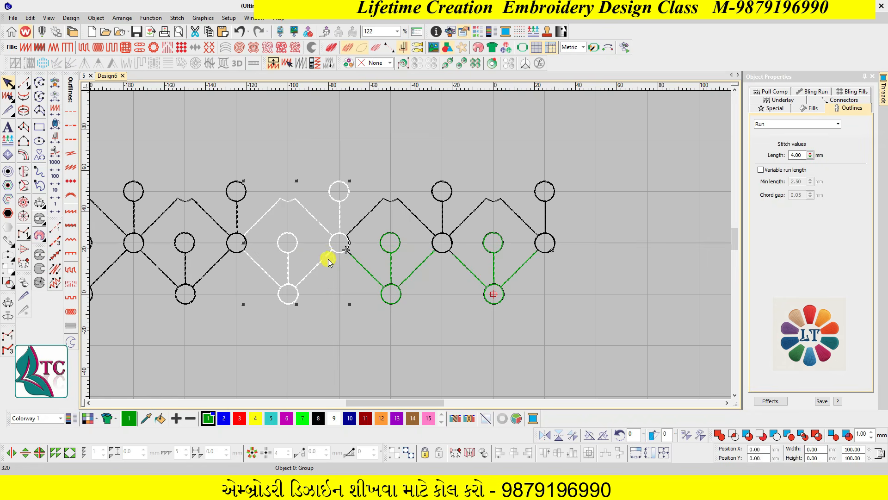
key("e")
left_click(251, 257)
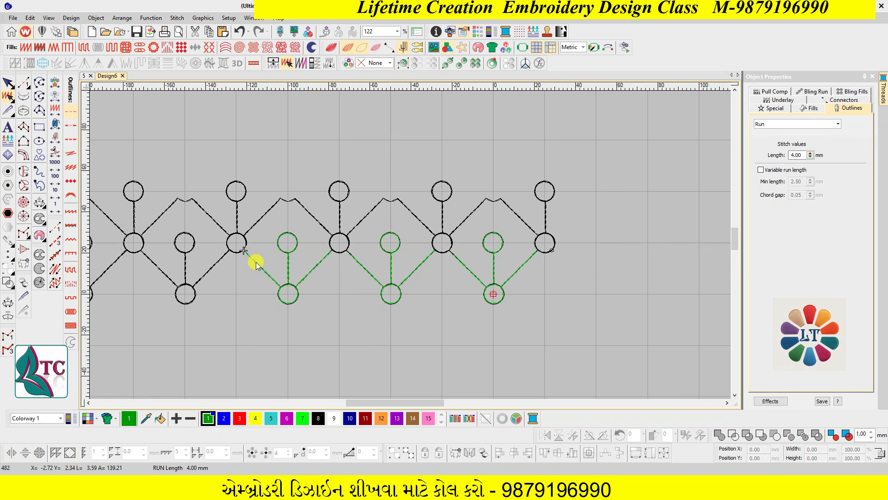
left_click(234, 251)
key("ctrl+x")
key("ctrl+v")
Travel to the stitch where the fourth motif meets the leftmost one, resequence the leftmost motif there, and go to the design's end.
key("shift+z")
left_click_drag(215, 185, 320, 288)
scroll(320, 289, "down", 2)
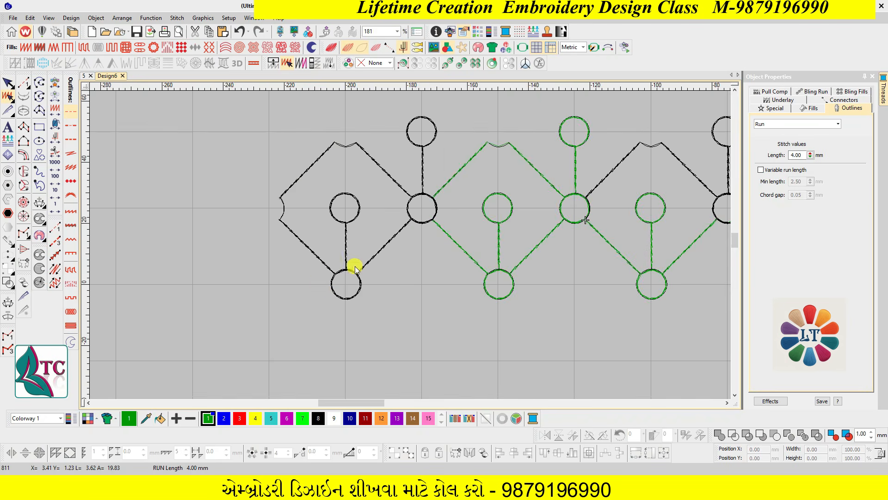
left_click(438, 227)
key("Right")
key("Right")
key("Right")
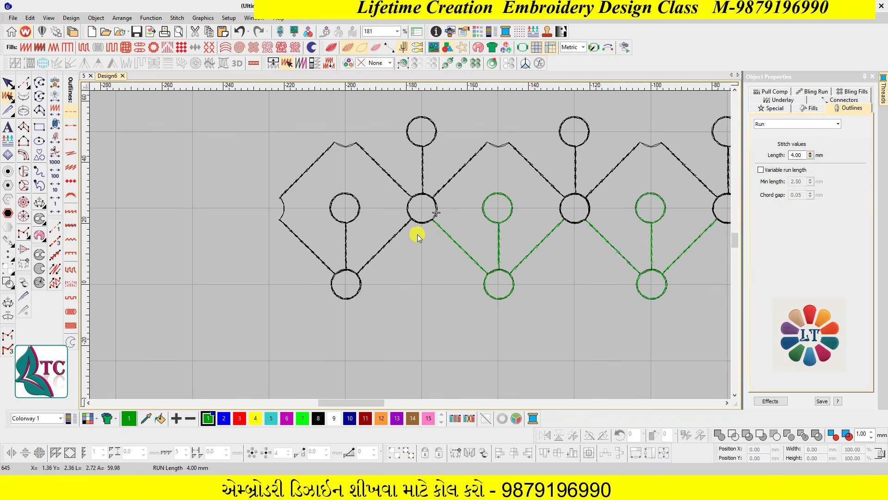
key("o")
left_click(412, 222)
key("ctrl+x")
key("ctrl+v")
key("Escape")
key("shift+z")
key("0")
key("Home")
key("End")
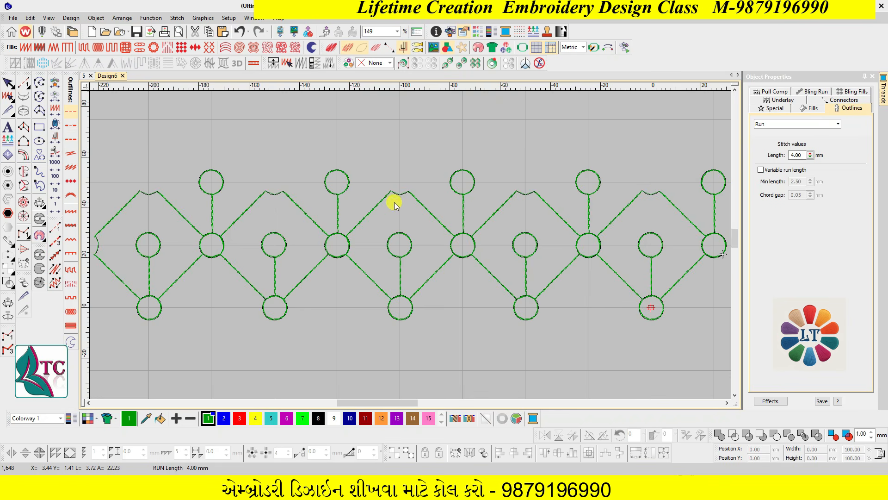
Show the pattern repeats with 1 horizontal and 5 vertical repeats at 50 mm distance.
key("shift+z")
key("b")
left_click_drag(534, 187, 559, 273)
key("ctrl+r")
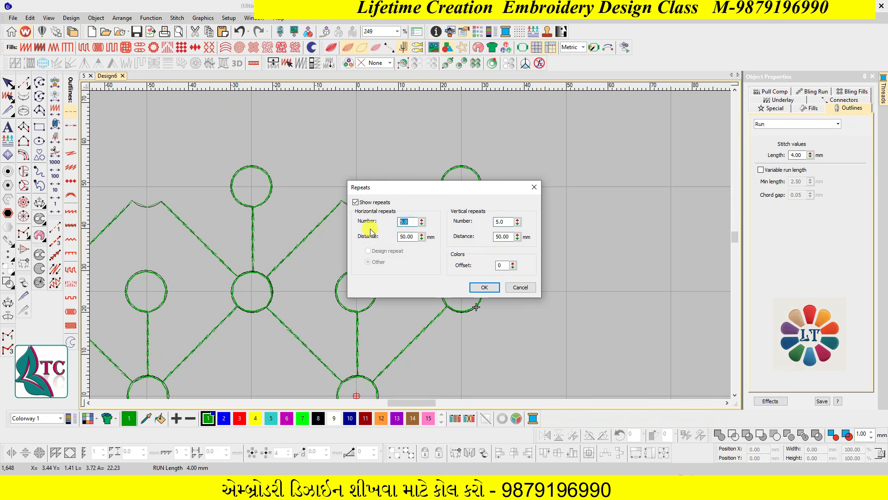
key("Return")
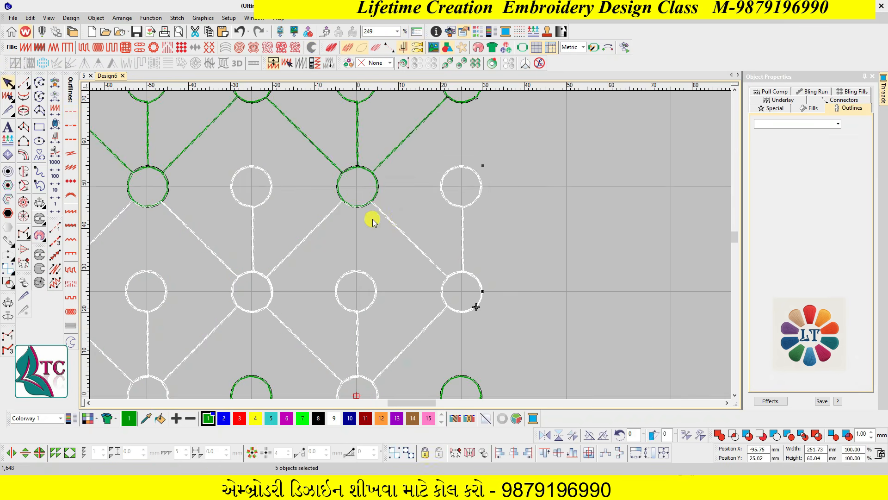
scroll(370, 211, "down", 3)
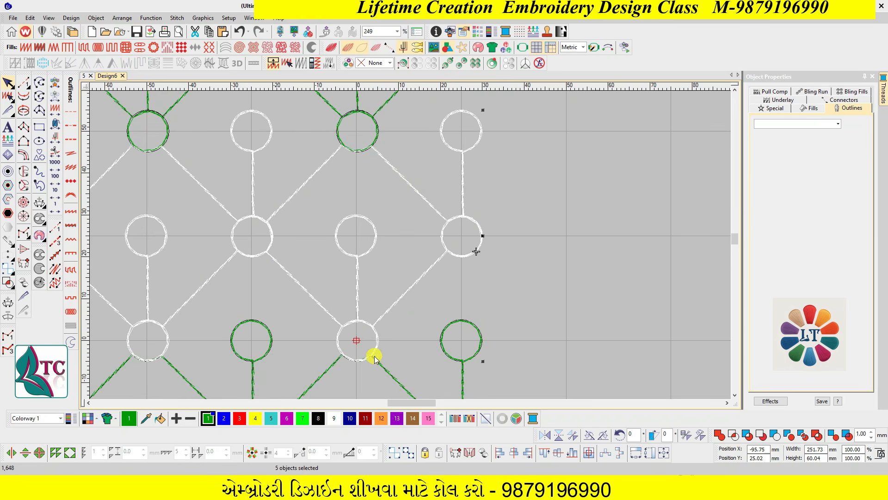
key("Escape")
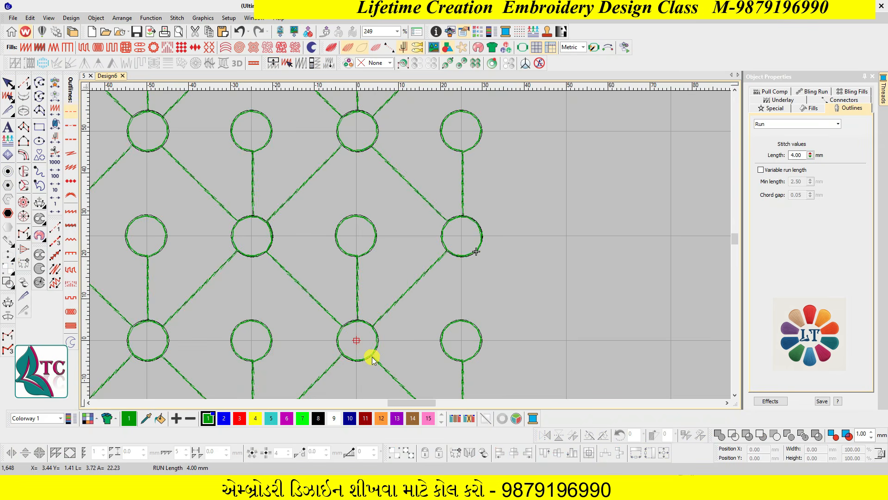
Hide the pattern repeats and ungroup the rightmost motif.
key("ctrl+r")
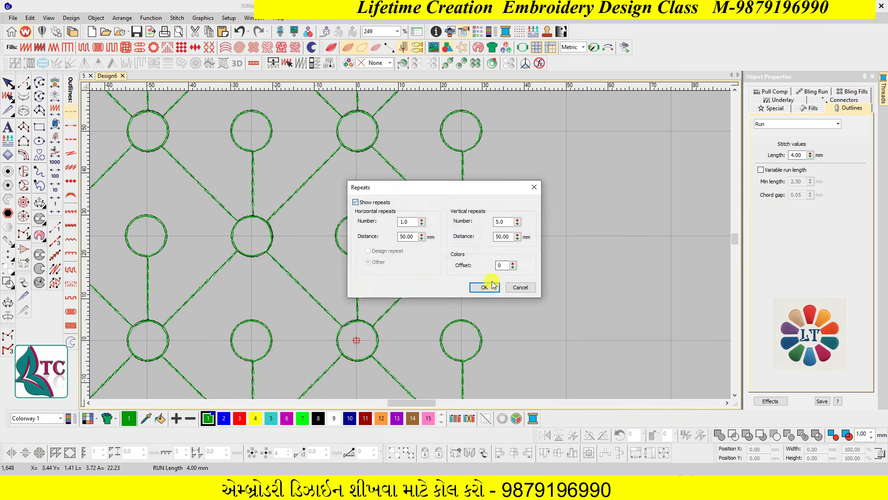
left_click(485, 287)
key("z")
left_click(509, 266)
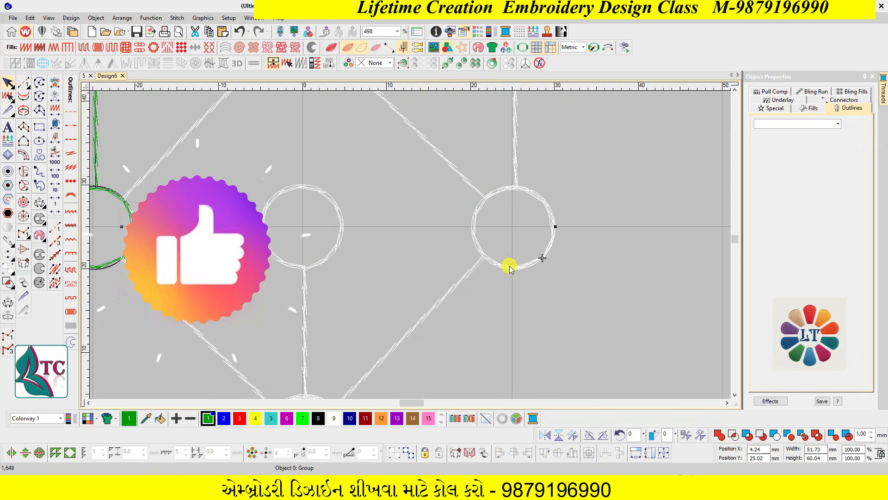
key("ctrl+u")
Reshape the rightmost motif's right circle so its exit point sits where the lower diagonal line meets the circle.
left_click(509, 266)
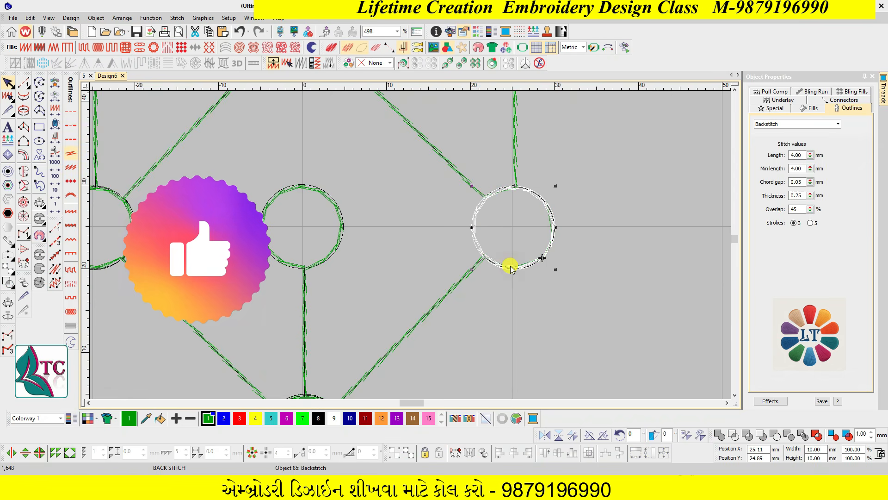
left_click(551, 239)
left_click_drag(555, 269, 506, 289)
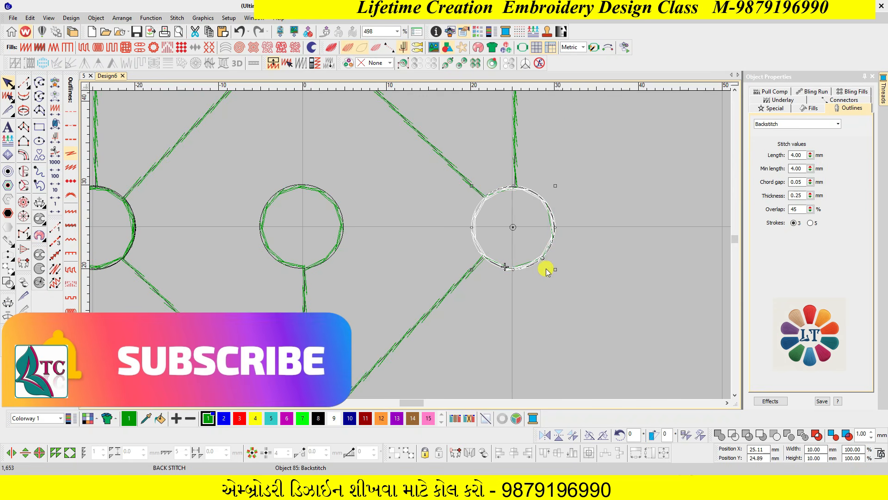
key("h")
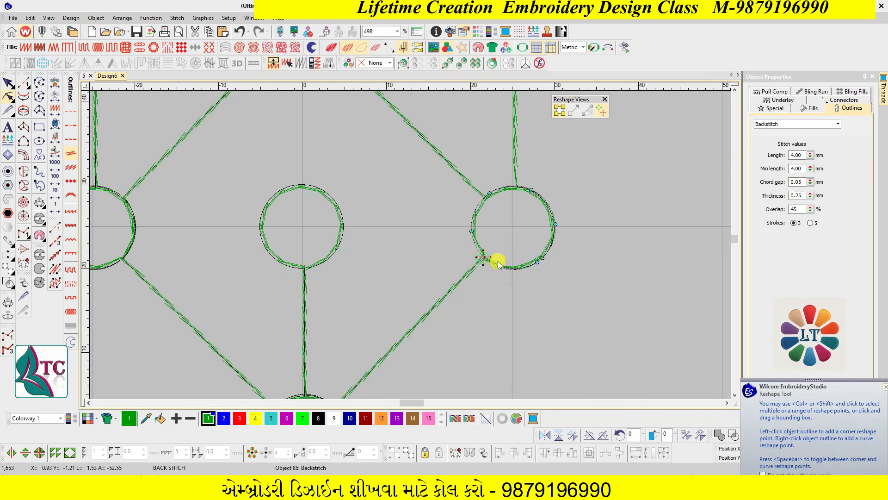
key("Escape")
Travel to the stitch where the rightmost motif's upper diagonal line ends at the right circle.
key("shift+z")
key("e")
left_click(432, 207)
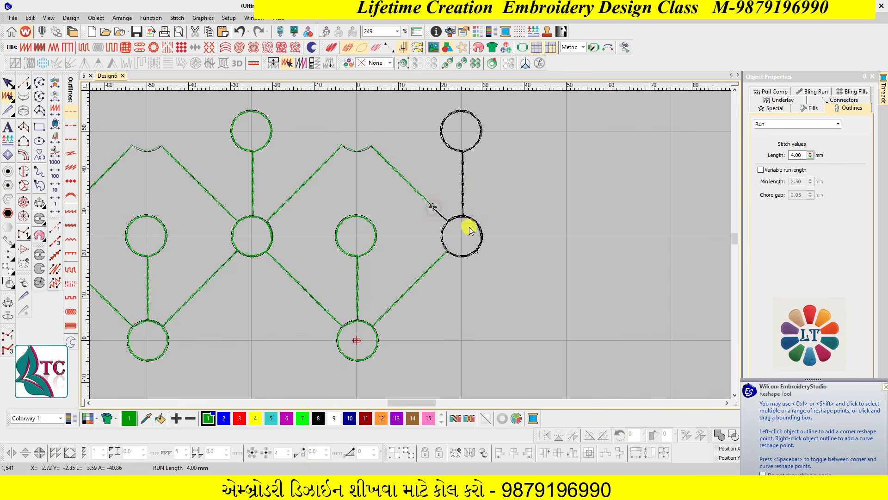
key("z")
key("Escape")
left_click_drag(607, 166, 479, 311)
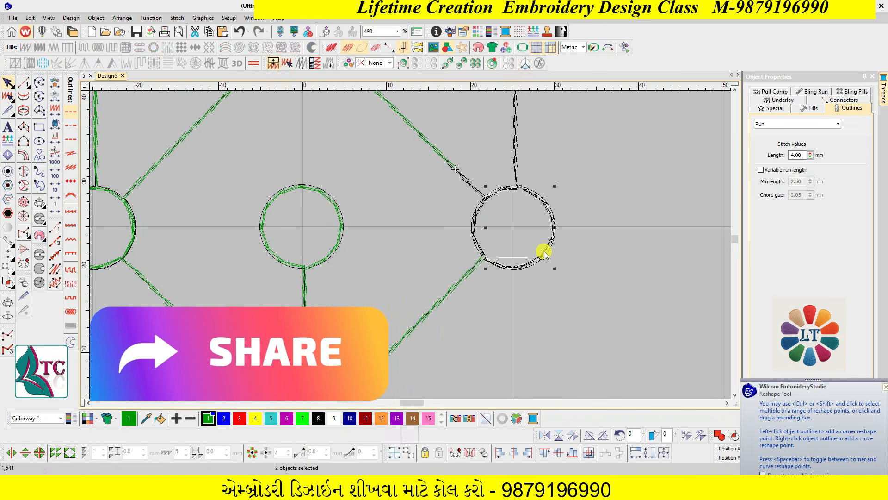
key("Escape")
key("Right")
key("Right")
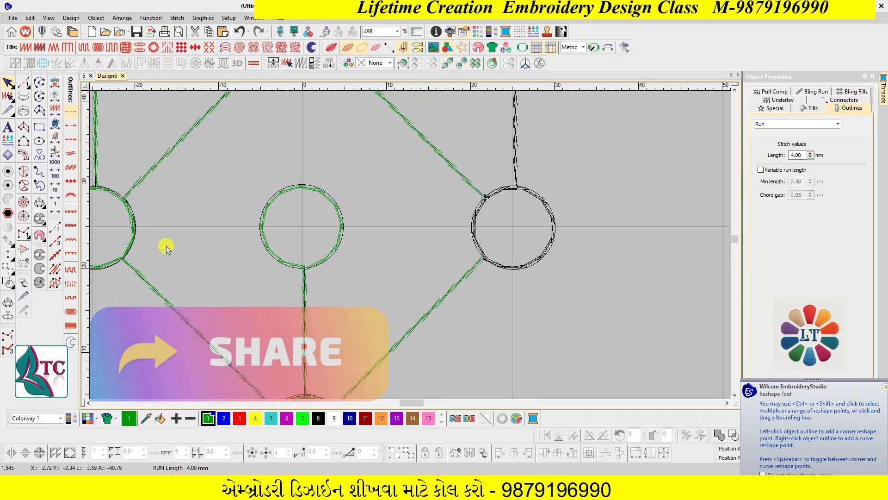
Digitize a run along the right circle's left edge from the upper diagonal's end to the lower diagonal's end and check its shape.
left_click(55, 227)
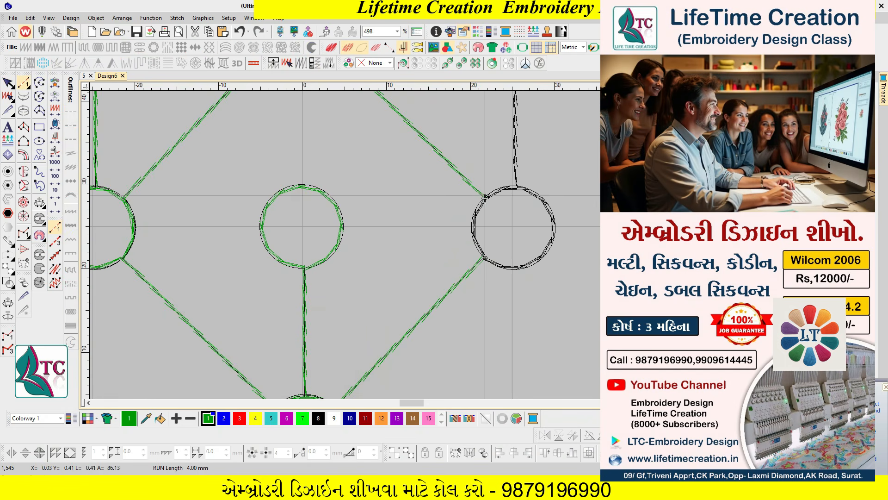
left_click(484, 259)
key("Return")
key("Escape")
key("h")
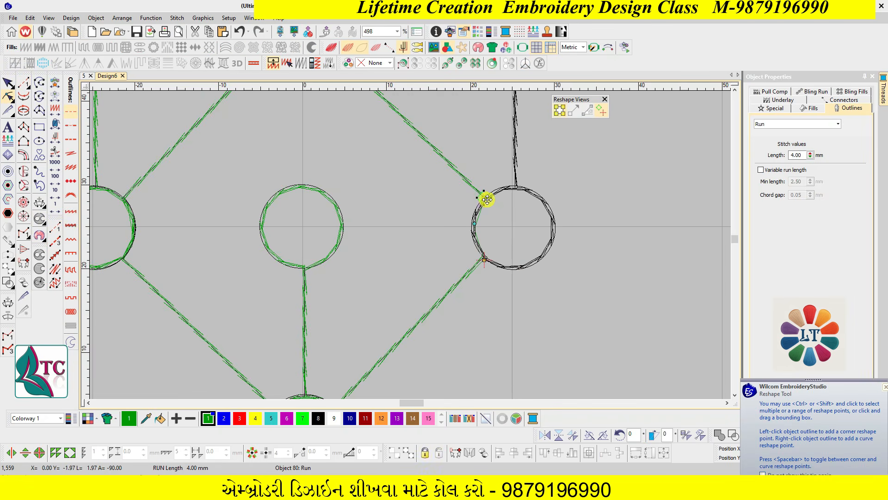
key("Escape")
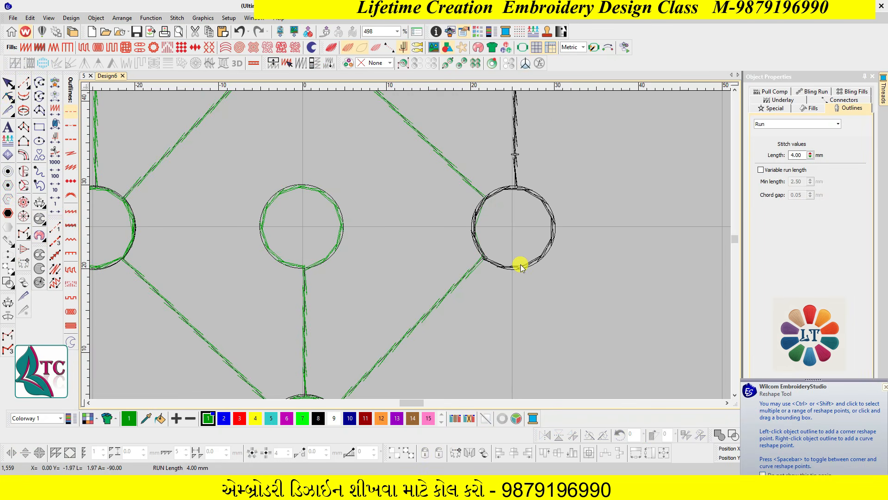
Resequence the right circle at the current stitch, ahead of the vertical line and circle above it.
left_click(522, 266)
key("ctrl+x")
key("ctrl+v")
key("Escape")
key("shift+z")
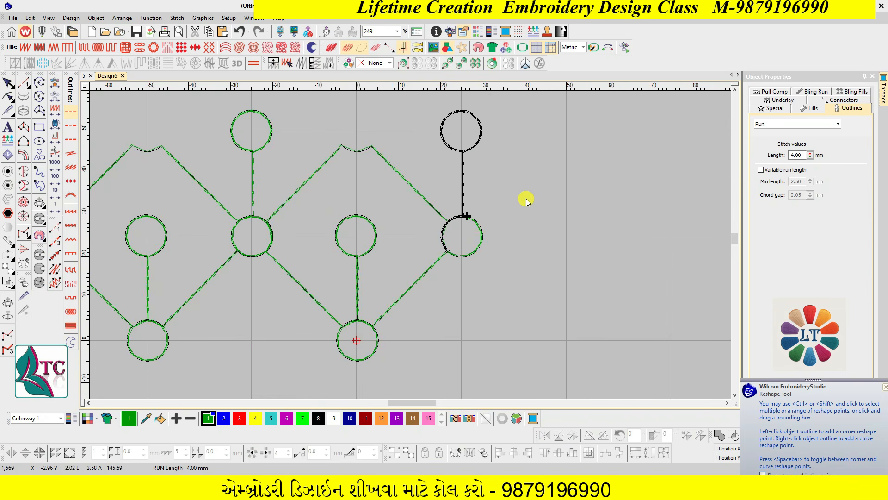
scroll(518, 187, "up", 1)
key("Right")
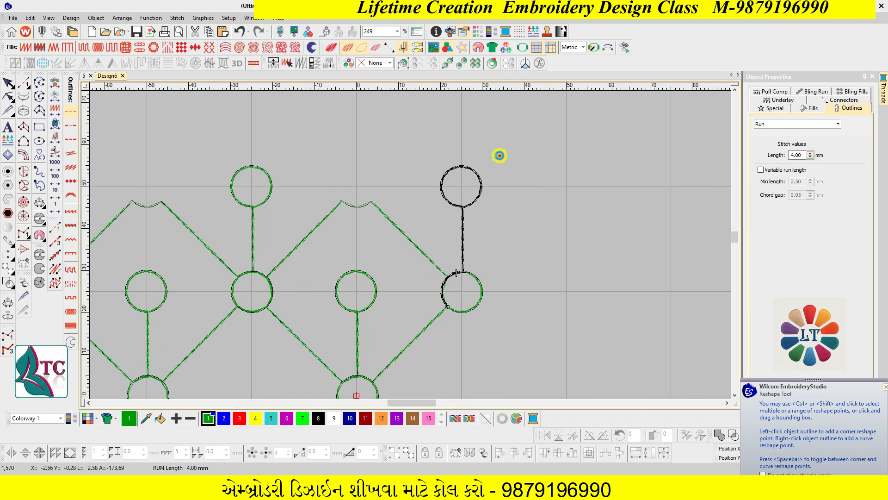
Resequence the rightmost vertical line and the circle above it at the current stitch, and travel to the lower diagonal line's end.
left_click(463, 264)
left_click(507, 232)
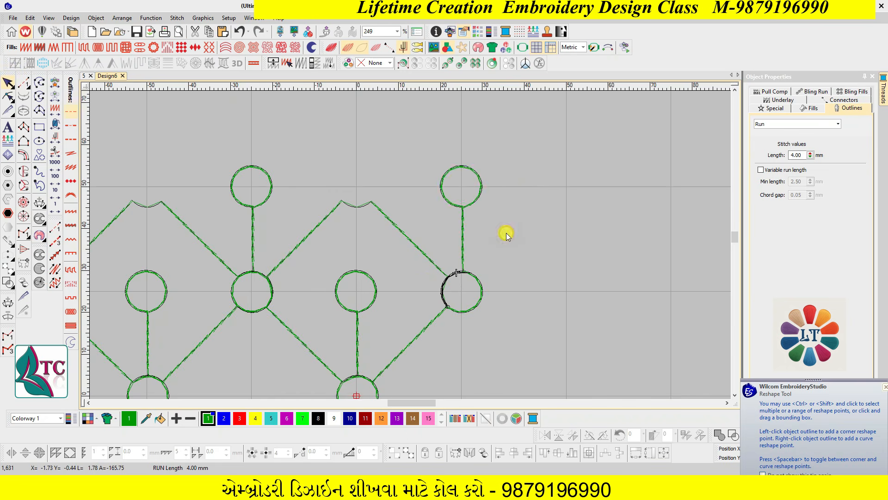
scroll(506, 233, "down", 2)
key("h")
key("Escape")
left_click(426, 240)
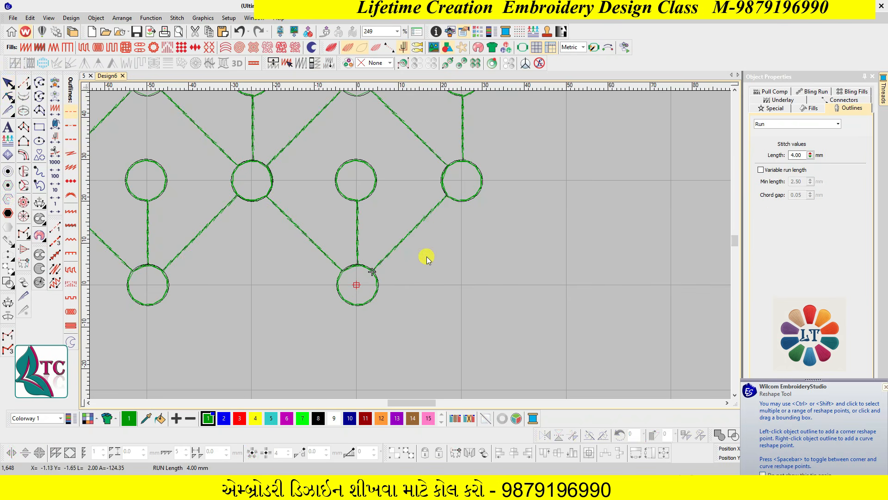
Toggle the repeats display and examine how the diagonal and vertical lines join the circle at the origin.
key("ctrl+a")
key("Escape")
key("ctrl+r")
left_click(487, 287)
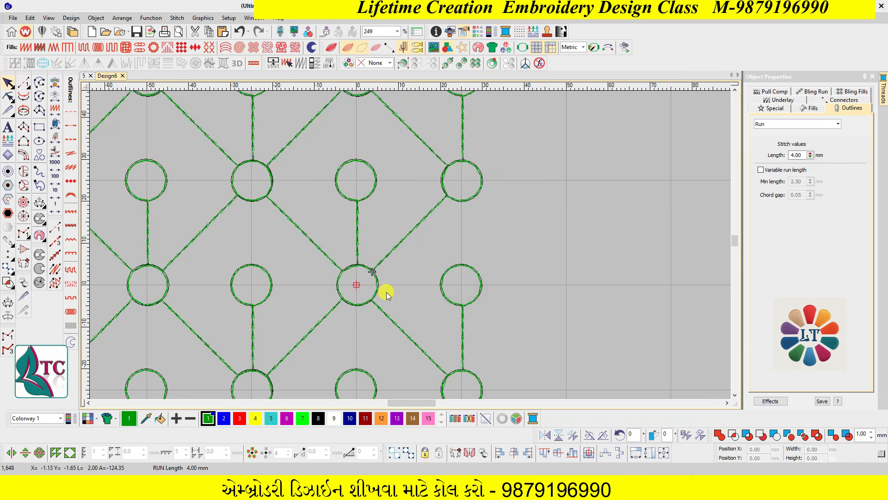
left_click_drag(336, 201, 386, 337)
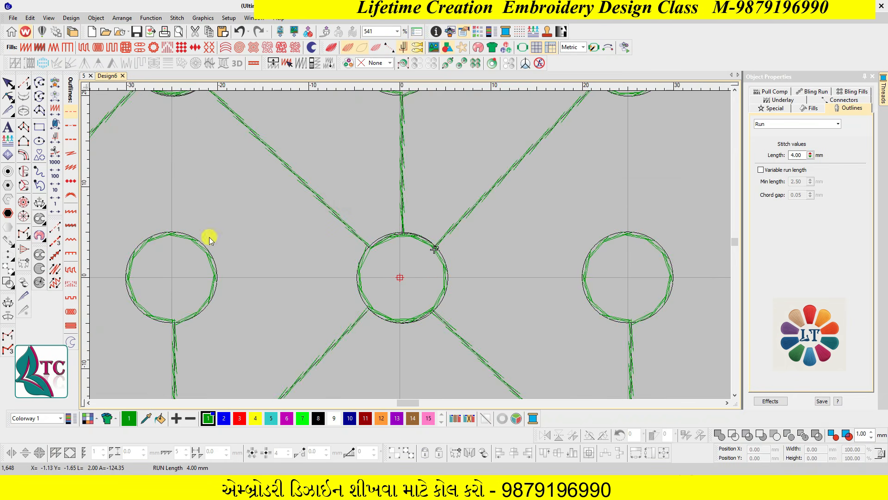
key("ctrl+r")
left_click(482, 286)
key("shift+z")
key("b")
left_click_drag(380, 163, 430, 304)
key("ctrl+a")
key("Escape")
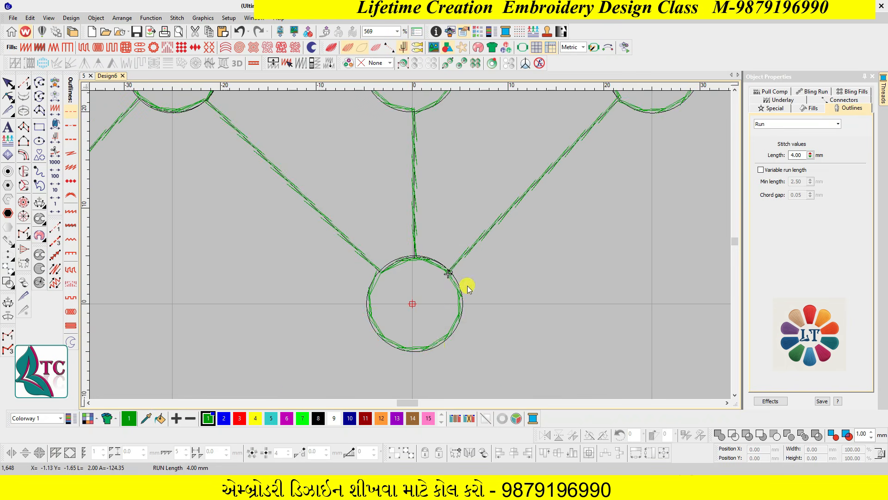
key("shift+z")
key("ctrl+r")
left_click(486, 287)
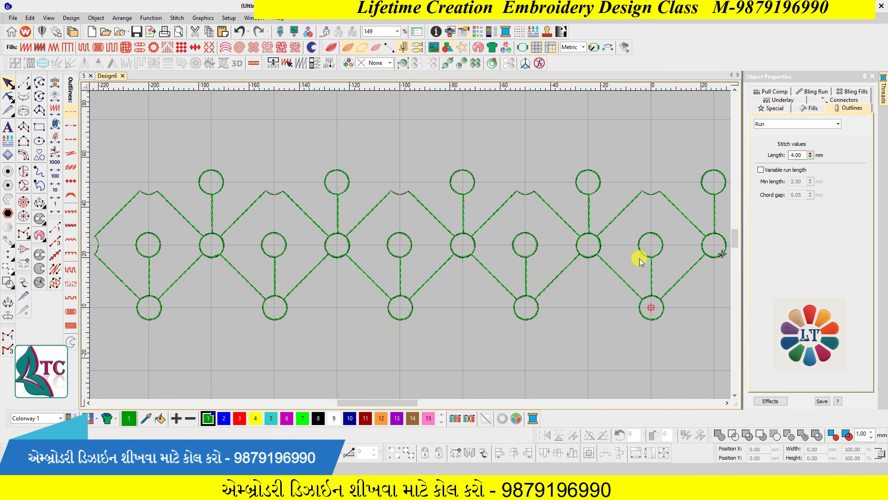
Show 5 vertical repeats at 50 mm spacing, examine the base motif's objects against the repeats, and hide the repeats again.
scroll(638, 257, "down", 2)
scroll(575, 238, "up", 3)
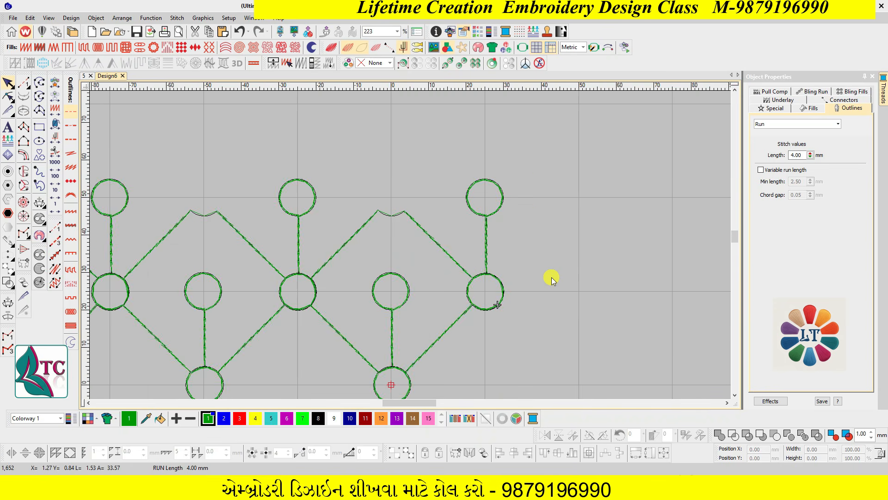
scroll(551, 278, "down", 5)
key("shift+r")
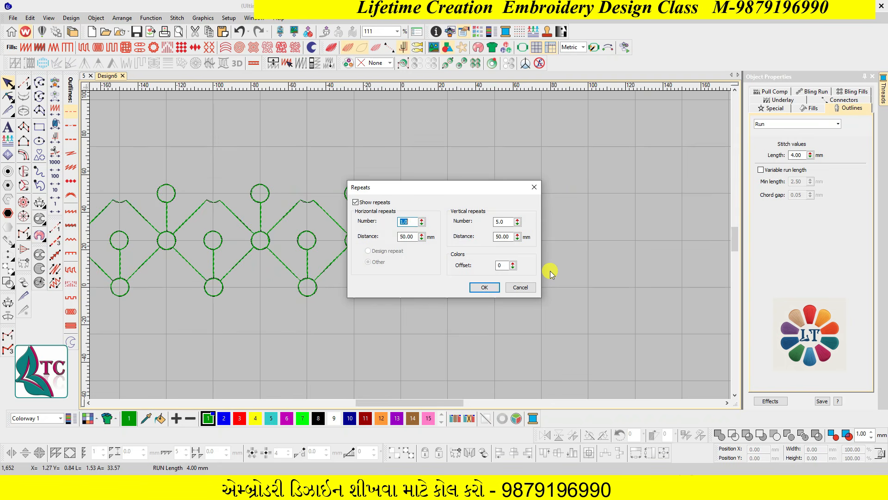
key("Return")
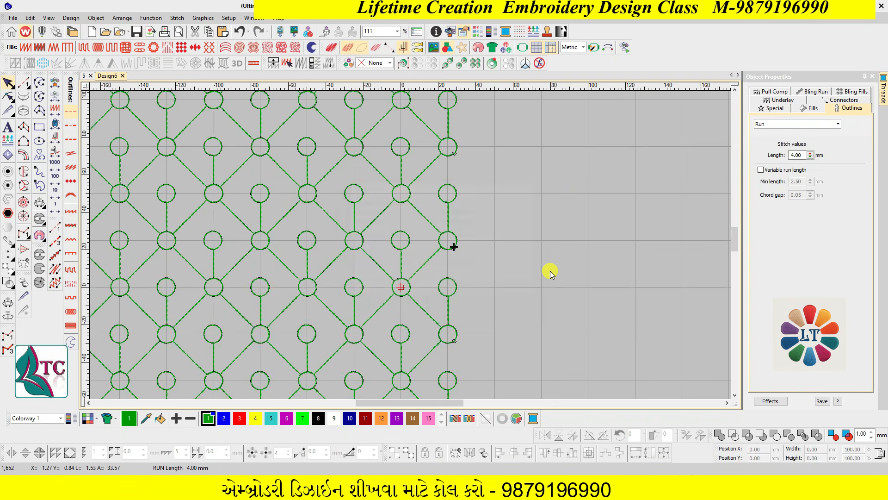
scroll(550, 271, "up", 3)
key("ctrl+a")
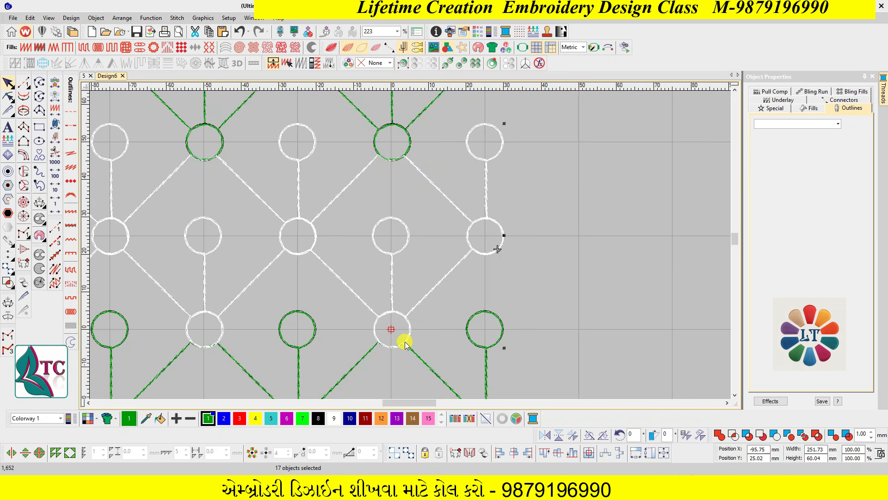
left_click(486, 257)
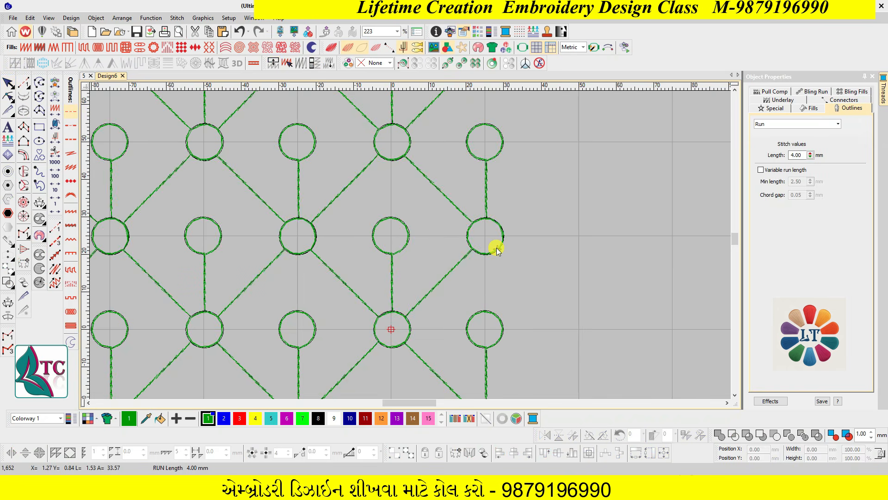
key("ctrl+r")
left_click(488, 287)
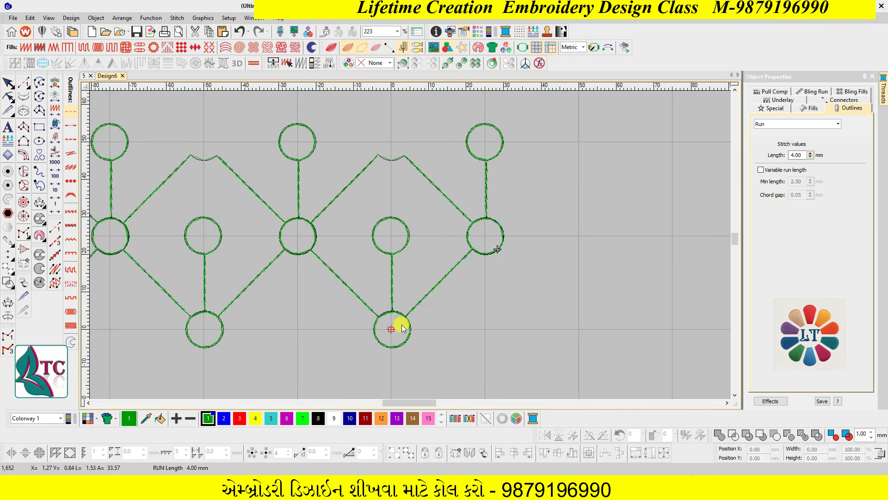
Travel to the start of the design and show the repeats around the circle at the origin.
scroll(451, 300, "up", 3)
scroll(440, 268, "down", 3)
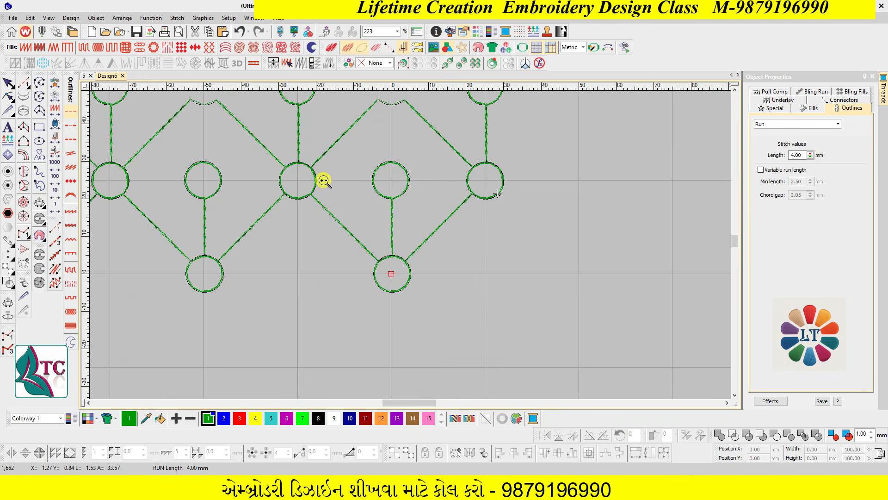
scroll(323, 178, "up", 3)
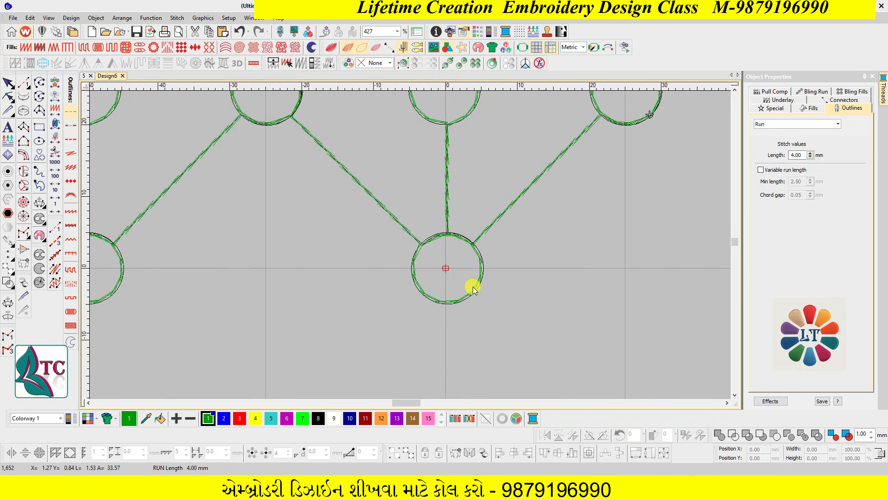
scroll(473, 288, "up", 2)
key("Home")
scroll(444, 352, "down", 2)
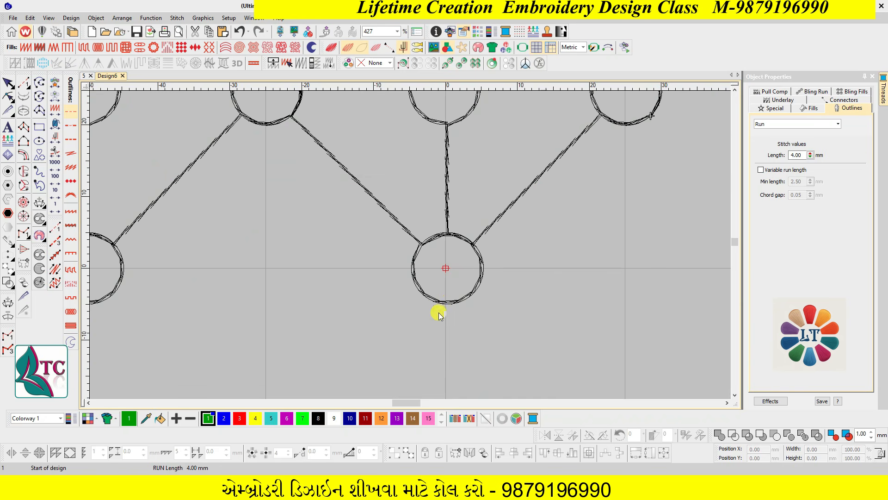
key("ctrl+r")
left_click(484, 286)
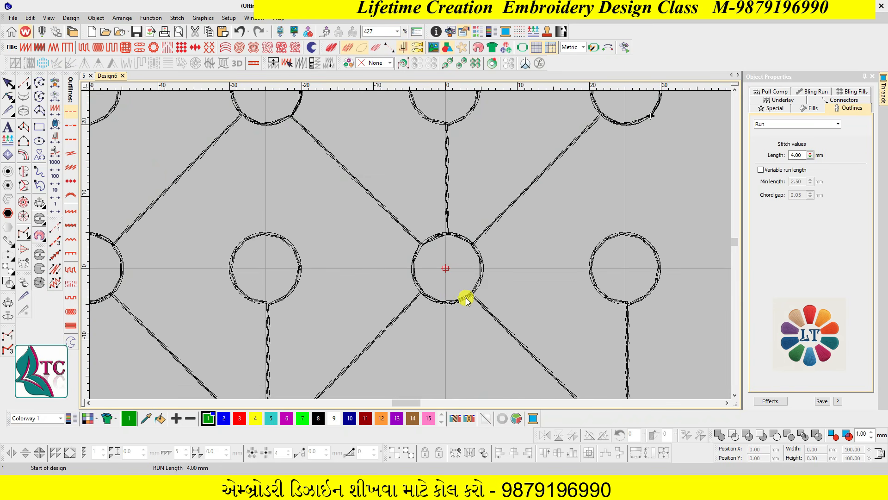
Digitize a run along the origin circle's right edge and top, from the lower-right diagonal's end to the upper-left diagonal's end.
left_click(54, 228)
left_click(472, 294)
left_click(466, 240)
left_click(422, 244)
key("Return")
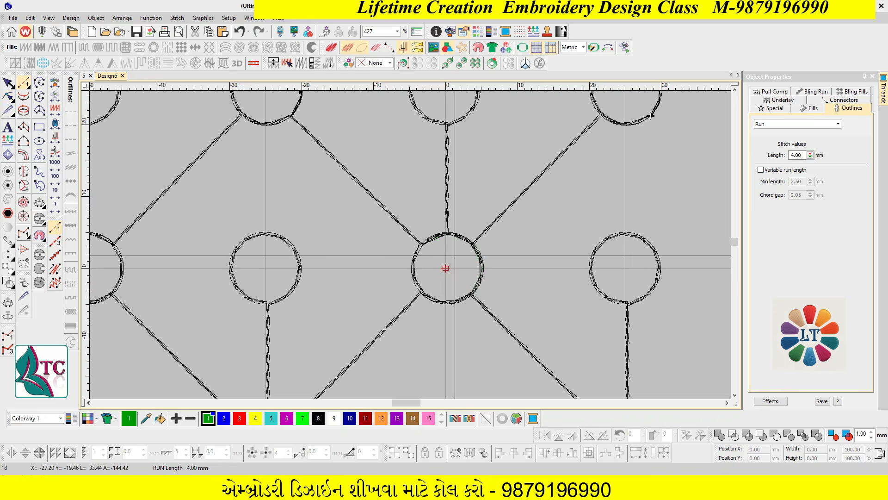
Travel back along the new run to the stitch where the vertical line meets the top of the origin circle.
key("h")
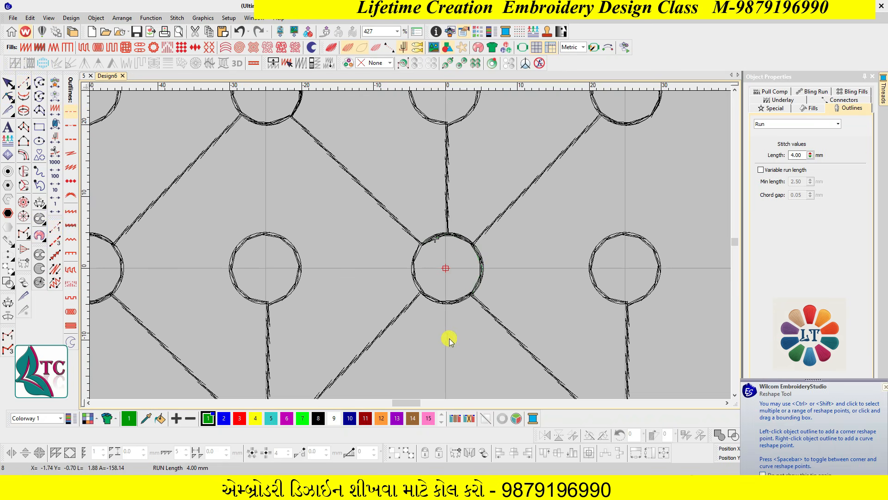
key("Left")
key("Left")
key("Left")
key("Left")
key("Left")
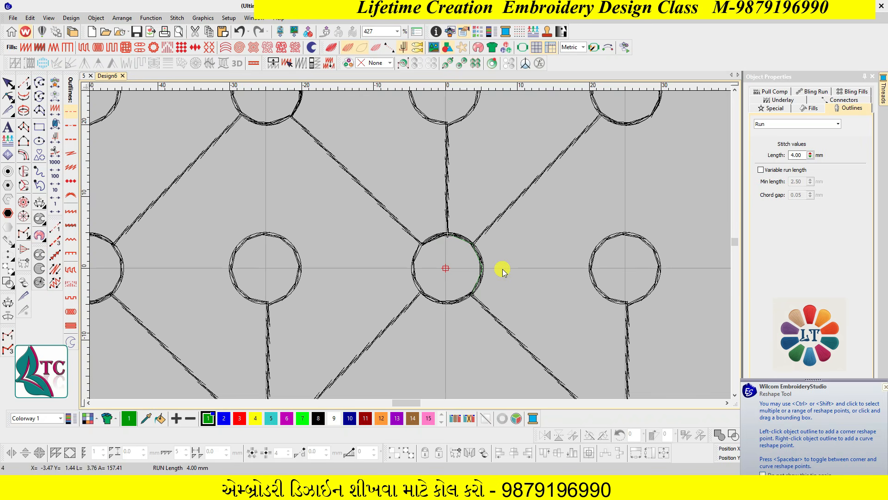
scroll(465, 262, "up", 2)
key("shift+z")
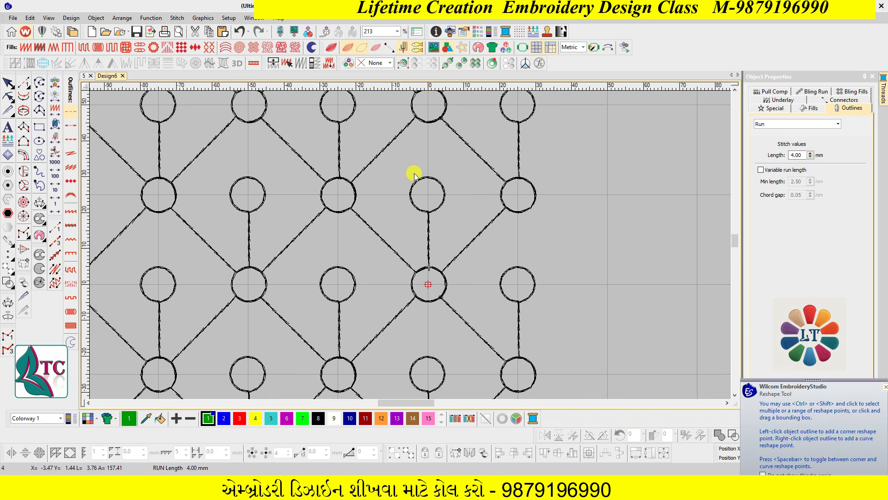
Select the vertical line above the origin circle together with its upper circle and resequence both at the current stitch.
left_click_drag(400, 154, 453, 272)
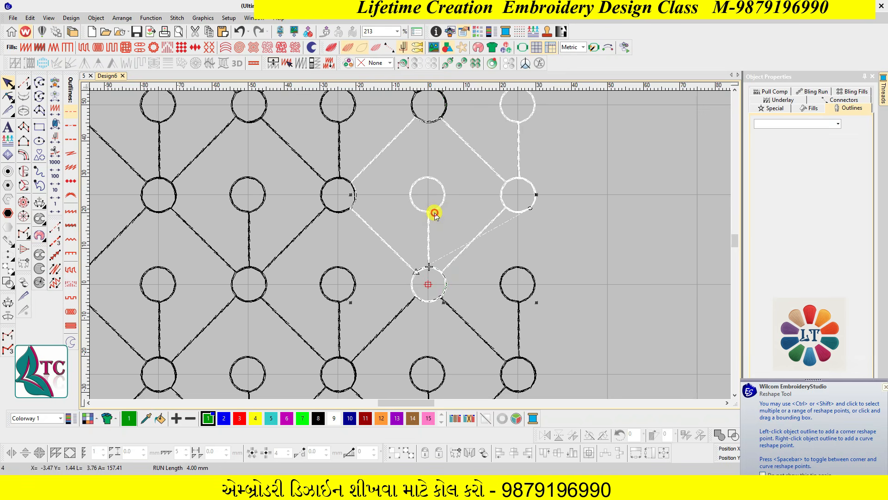
left_click(434, 213)
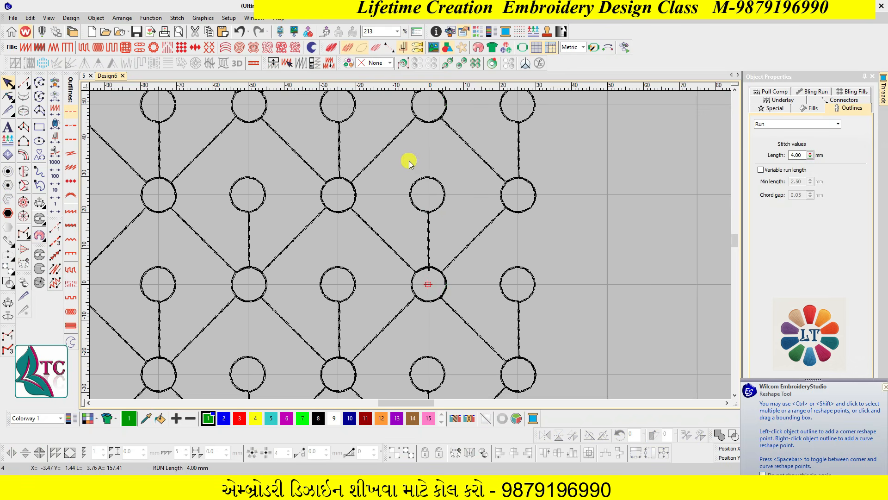
left_click_drag(453, 276, 453, 270)
key("z")
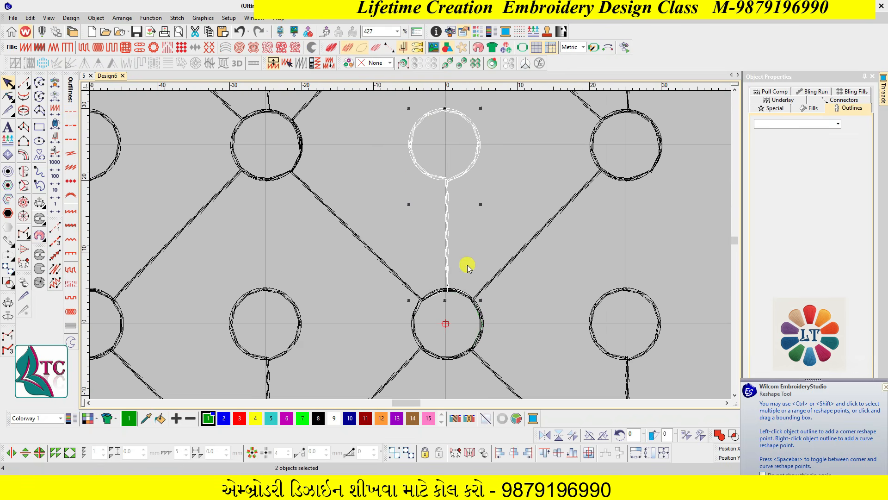
left_click(439, 205)
key("ctrl+l")
left_click(482, 192)
left_click(444, 316)
left_click(423, 256)
left_click(388, 147)
left_click(379, 105)
left_click(450, 131)
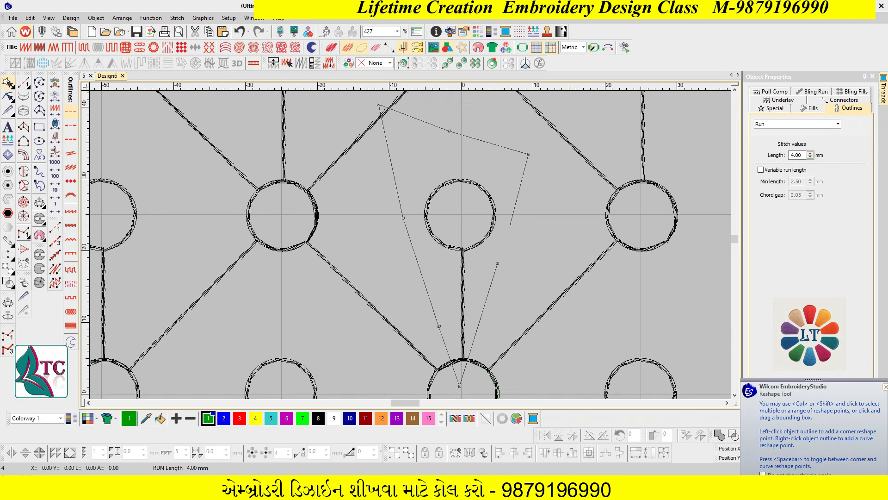
key("Return")
scroll(497, 287, "down", 2)
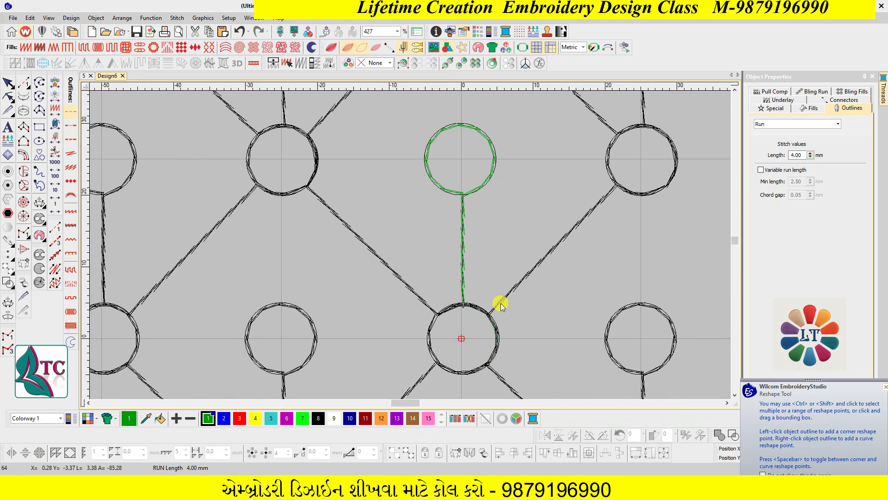
Hide the repeats and resequence the origin circle after the vertical line and its upper circle.
scroll(481, 303, "down", 2)
key("ctrl+r")
key("space")
key("Return")
left_click(462, 315)
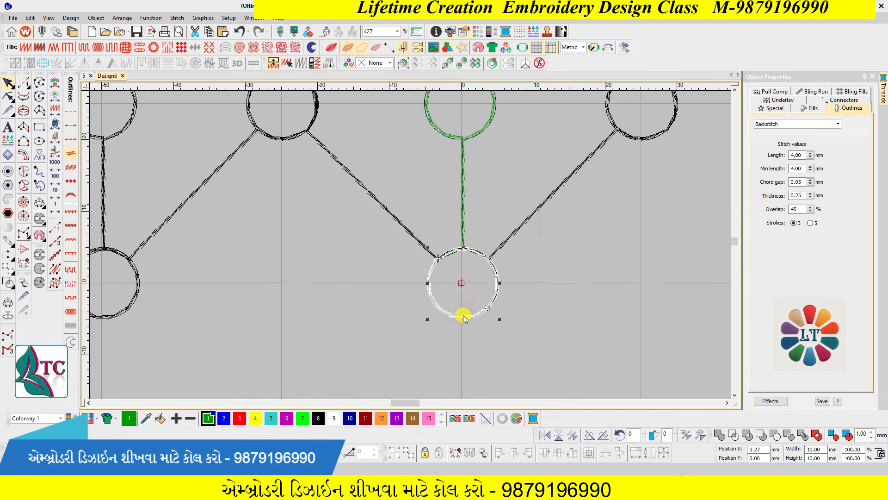
key("h")
key("Escape")
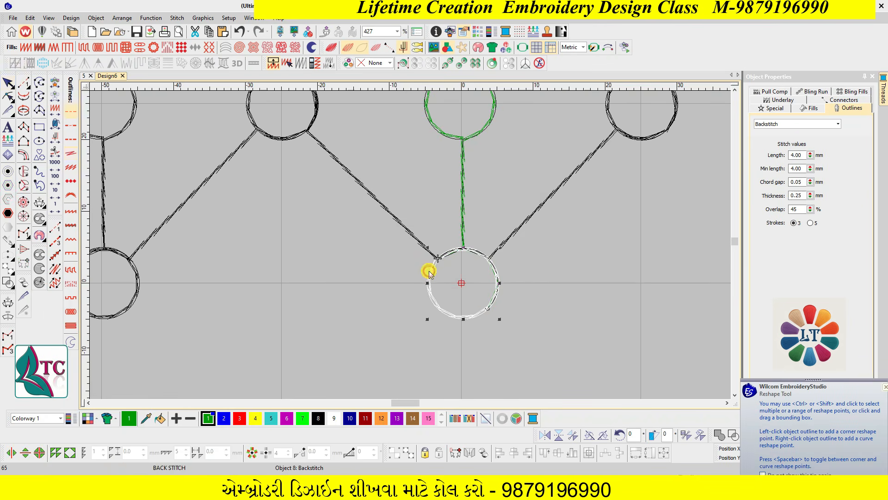
left_click(514, 289)
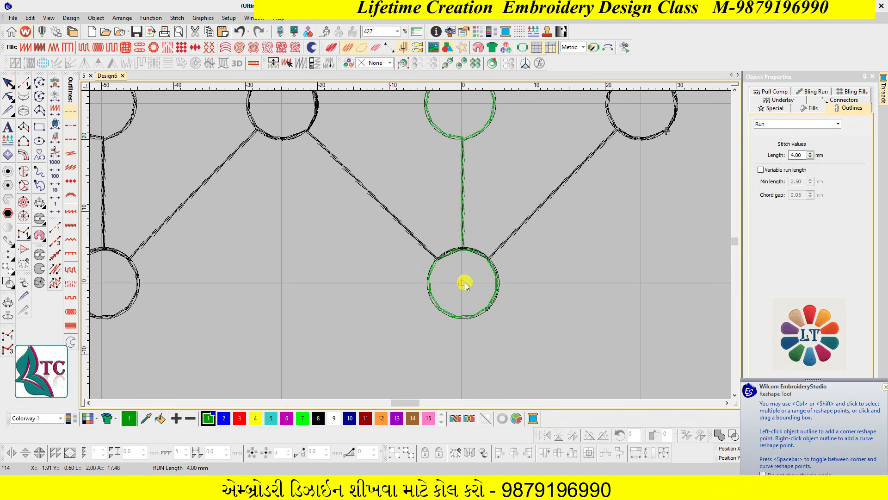
Check the origin circle's entry and exit points in reshape mode.
left_click(496, 293)
key("h")
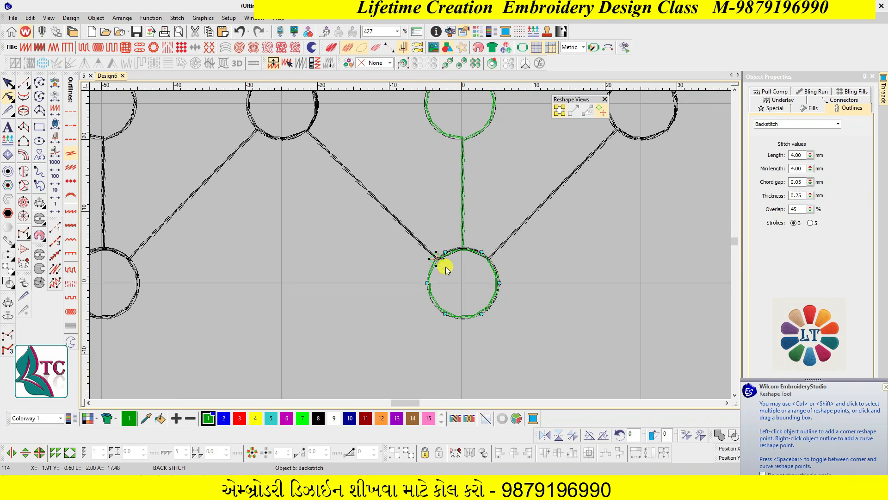
key("Escape")
left_click(507, 291)
Travel through the stitches to where the origin circle ends at the upper-left diagonal line.
key("Up")
key("Up")
key("Up")
key("Up")
key("Up")
key("Up")
key("Up")
key("Up")
key("Up")
key("Up")
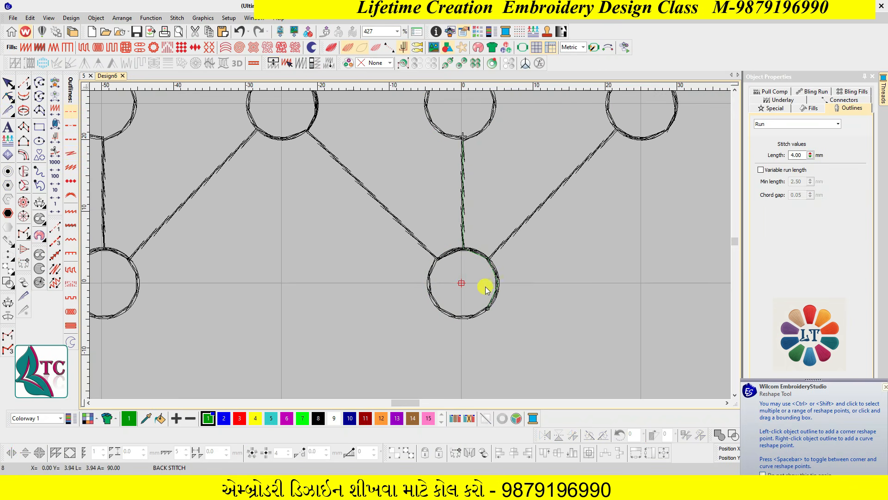
key("Down")
key("Down")
key("Down")
key("Down")
key("Down")
key("Down")
key("Down")
key("Down")
key("Down")
key("Down")
key("Down")
key("Down")
key("Down")
key("Up")
key("Up")
key("shift+z")
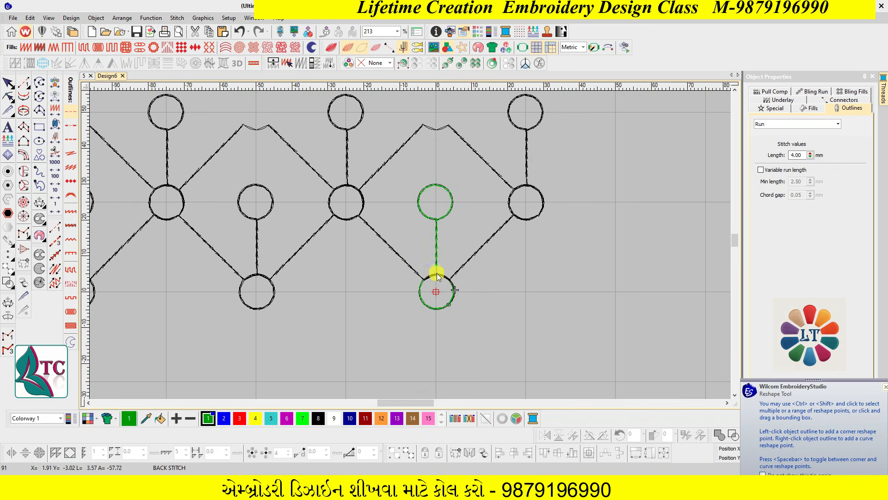
key("Down")
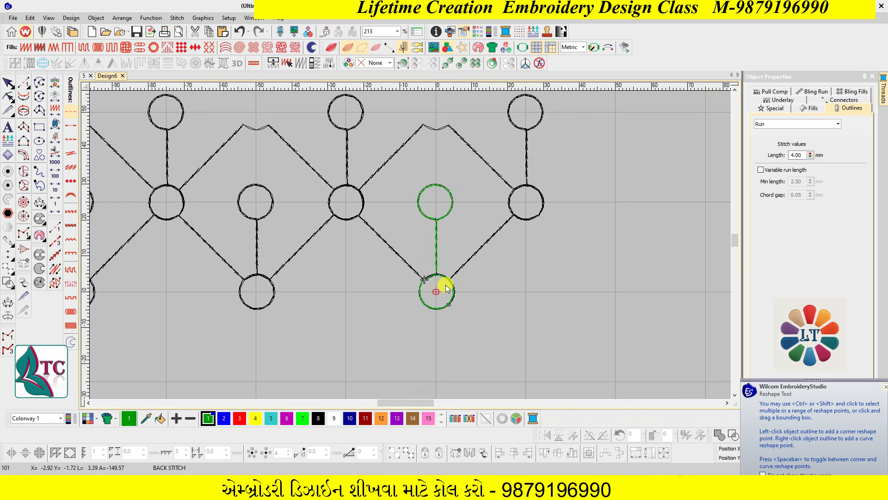
key("Left")
Polygon-select the lattice objects left of the origin column, including the upper-left diagonal and top arc, and resequence them after the origin circle.
key("ctrl+l")
left_click(420, 250)
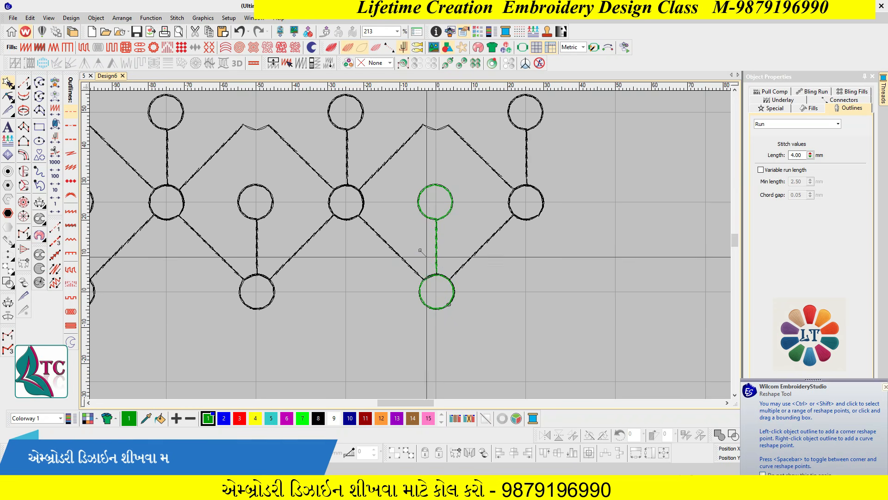
left_click(435, 284)
key("shift+z")
left_click(399, 279)
key("shift+z")
left_click(172, 272)
left_click(187, 199)
left_click(284, 193)
key("z")
key("z")
scroll(363, 188, "up", 1)
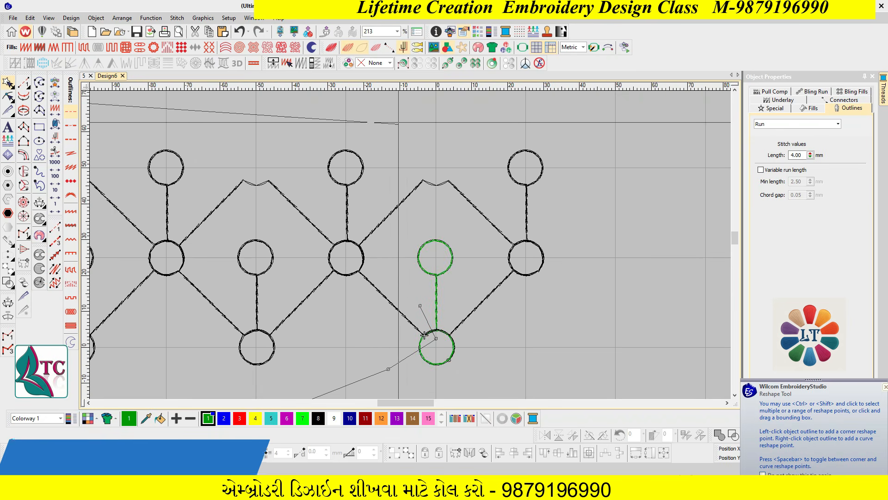
left_click(399, 122)
left_click(461, 161)
left_click(478, 228)
left_click(401, 223)
key("Return")
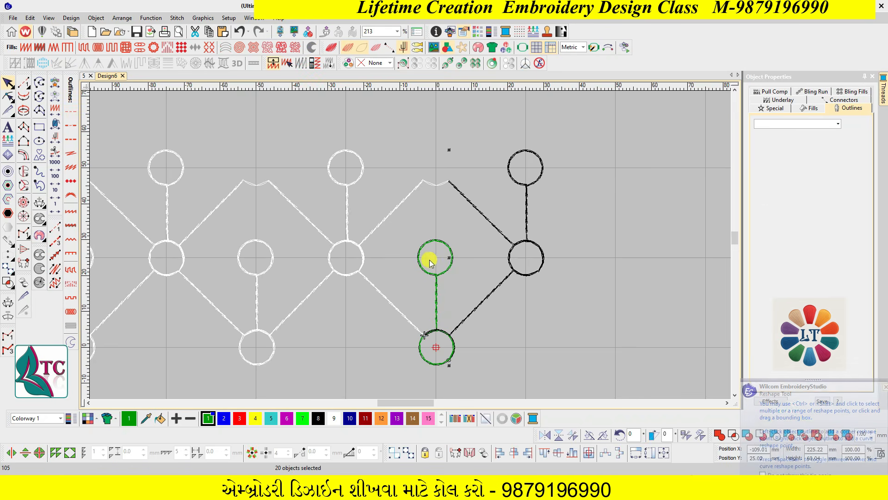
Resequence the diagonal line running from the top arc down to the right-hand circle as the next object.
left_click(470, 198)
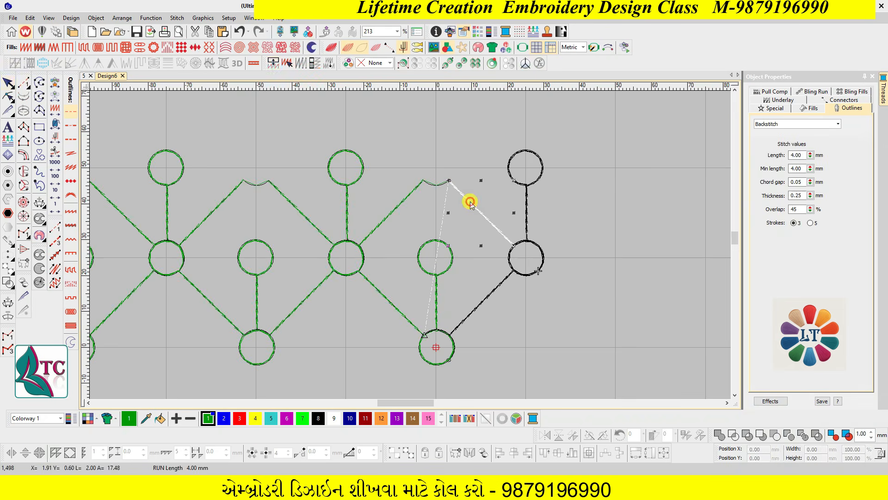
key("h")
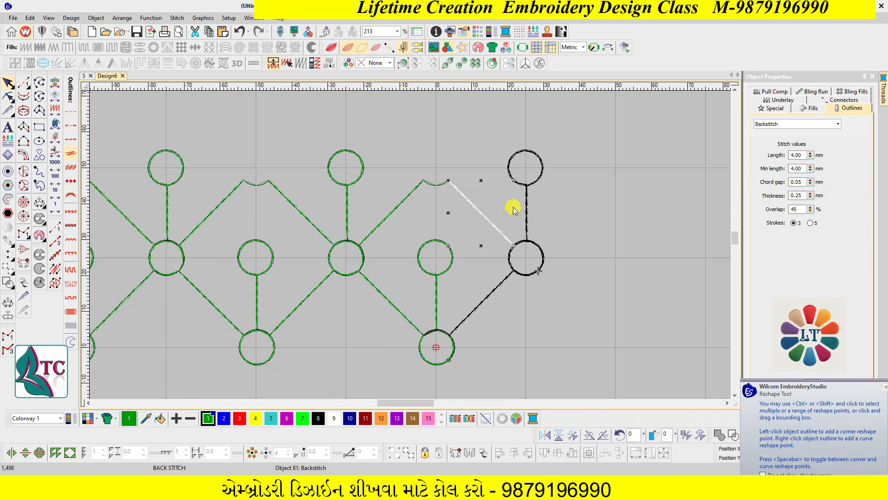
left_click_drag(577, 227, 533, 261)
key("b")
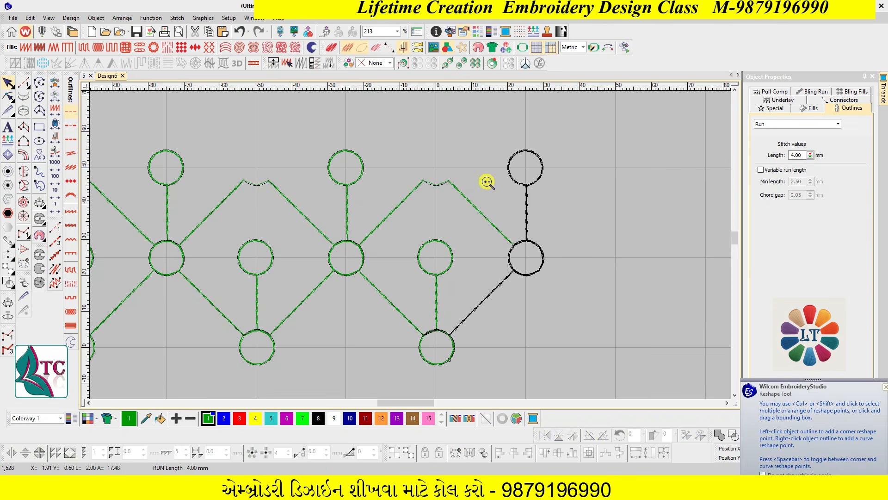
Digitize a connecting run along the right-hand circle's left arc, from the upper diagonal's end to the lower diagonal's start.
left_click_drag(488, 182, 536, 299)
left_click(493, 270)
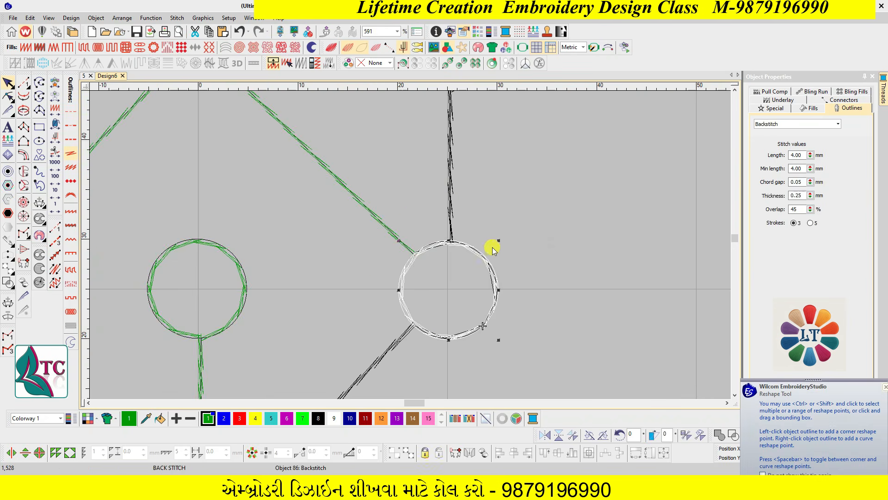
left_click(423, 345)
left_click_drag(413, 377, 412, 373)
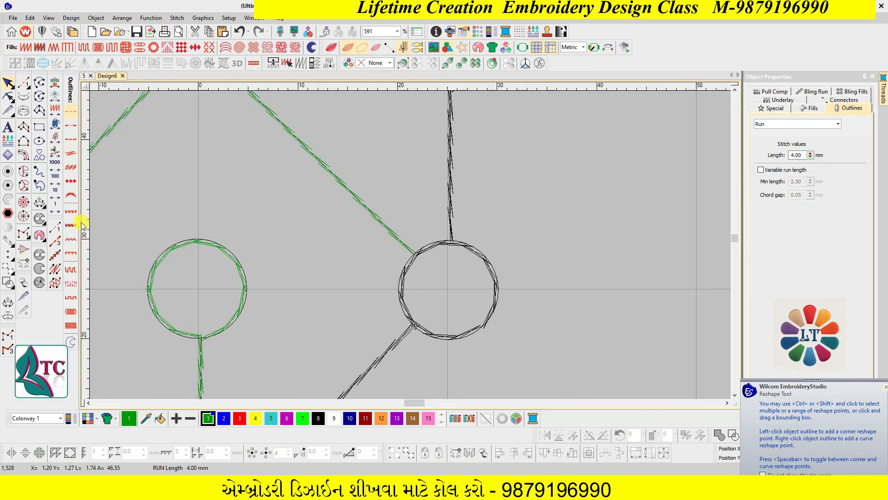
left_click(56, 228)
scroll(398, 232, "down", 1)
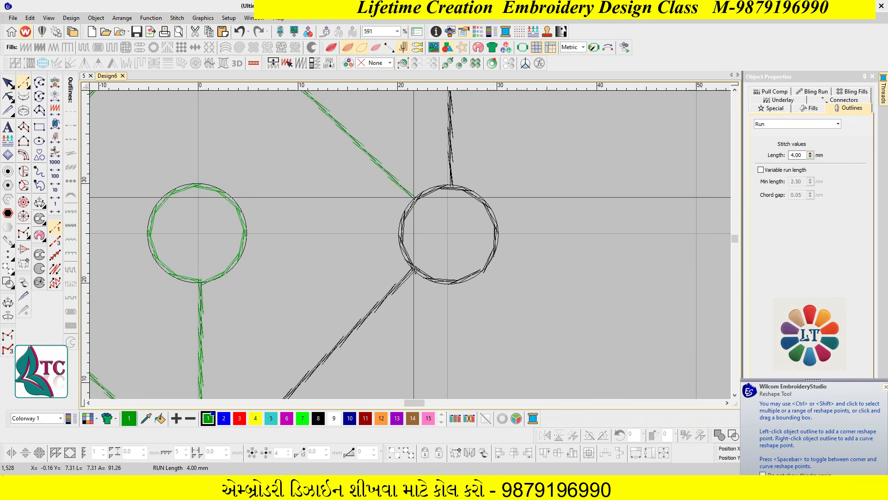
right_click(400, 233)
left_click(414, 269)
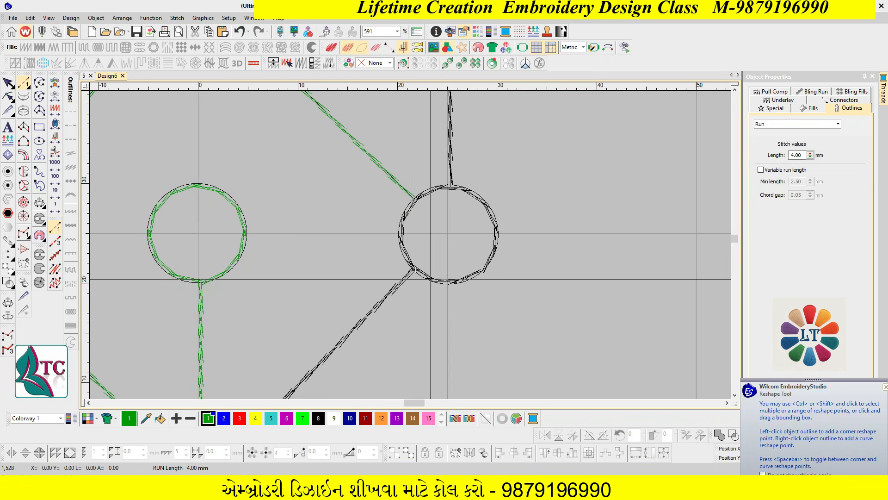
key("Return")
key("Escape")
Reshape the right-hand circle so its lower-right stitch point sits at the junction with the lower-left diagonal line.
left_click(439, 282)
key("h")
left_click_drag(482, 271, 416, 269)
key("Return")
key("Escape")
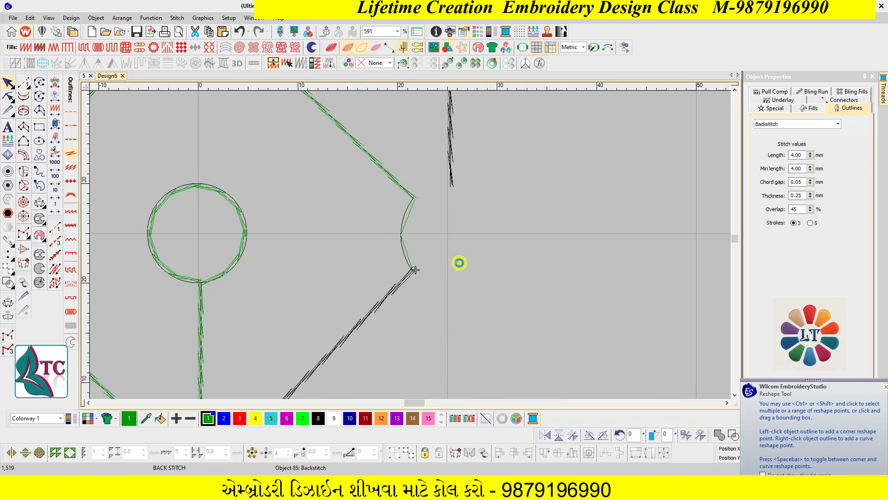
Select the vertical line above the right-hand circle together with its upper circle and resequence both at the current stitch.
key("shift+z")
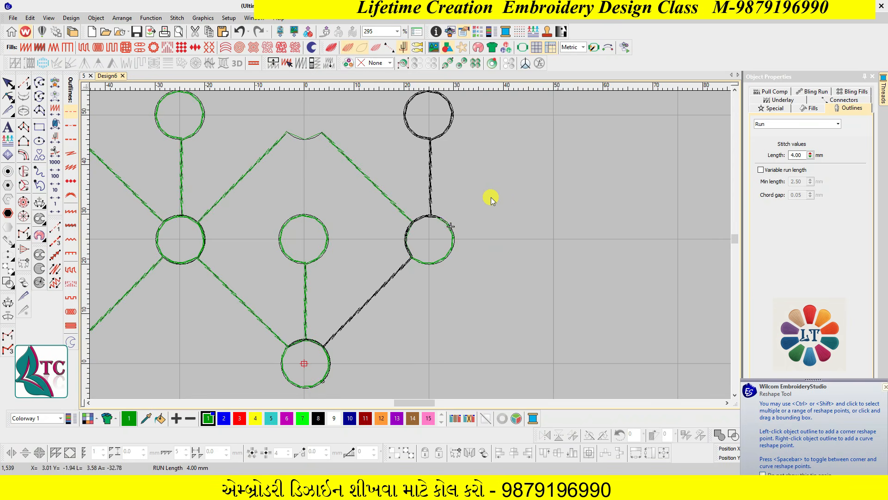
scroll(491, 197, "up", 1)
left_click_drag(483, 113, 398, 278)
scroll(464, 263, "down", 1)
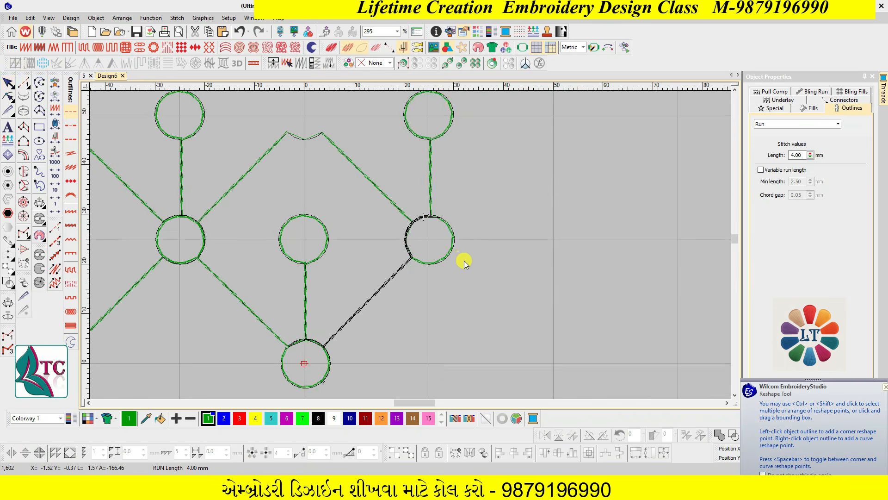
Travel through the remaining stitches down the right diagonal line and inspect where the design ends on the origin circle.
scroll(465, 263, "down", 1)
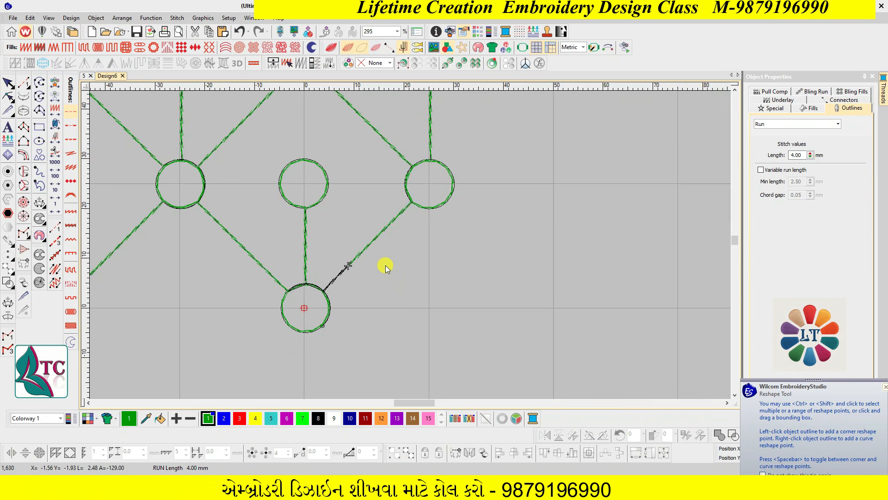
key("Down")
key("b")
left_click_drag(272, 214, 358, 355)
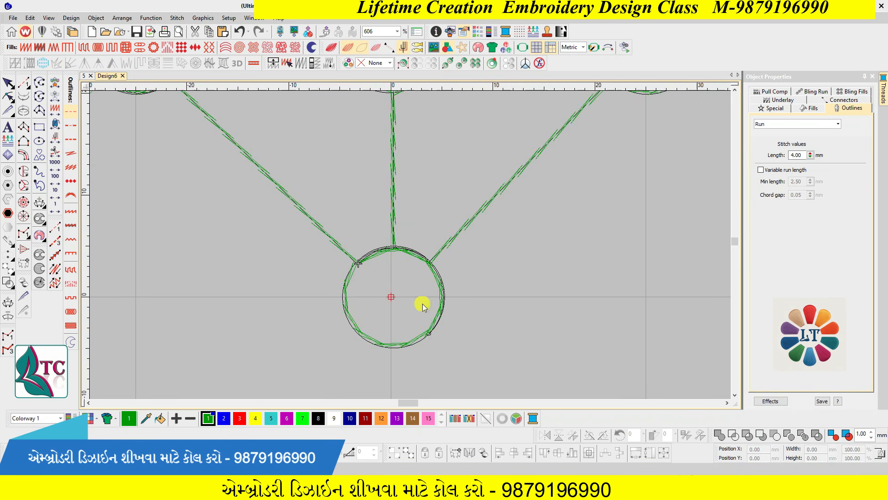
left_click(351, 277)
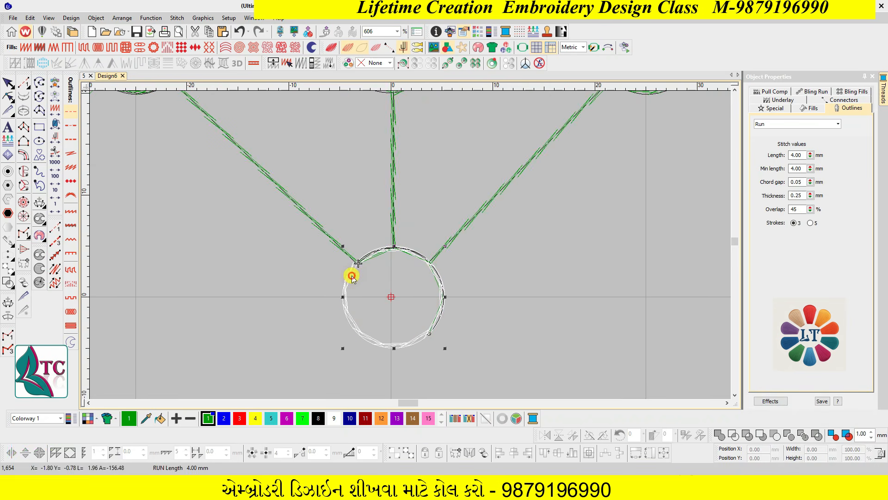
Show the repeats of the whole lattice to inspect the joins around the origin circle, and hide them again.
key("shift+z")
key("ctrl+a")
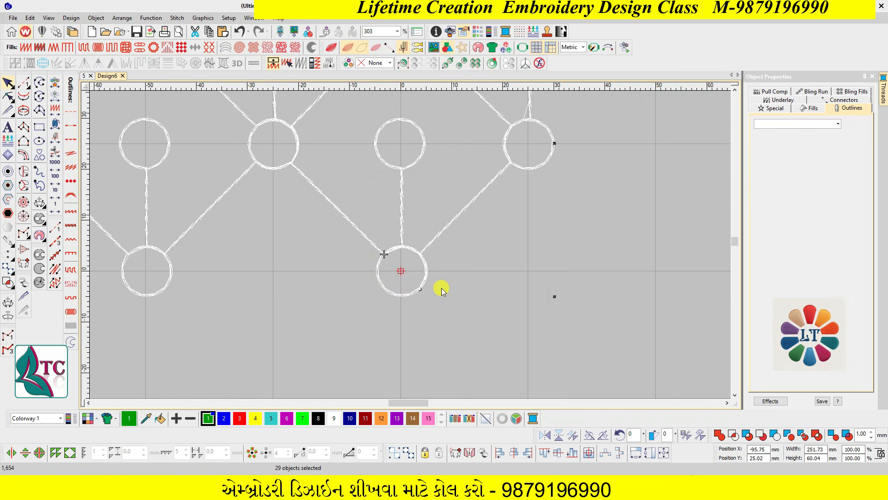
left_click(481, 288)
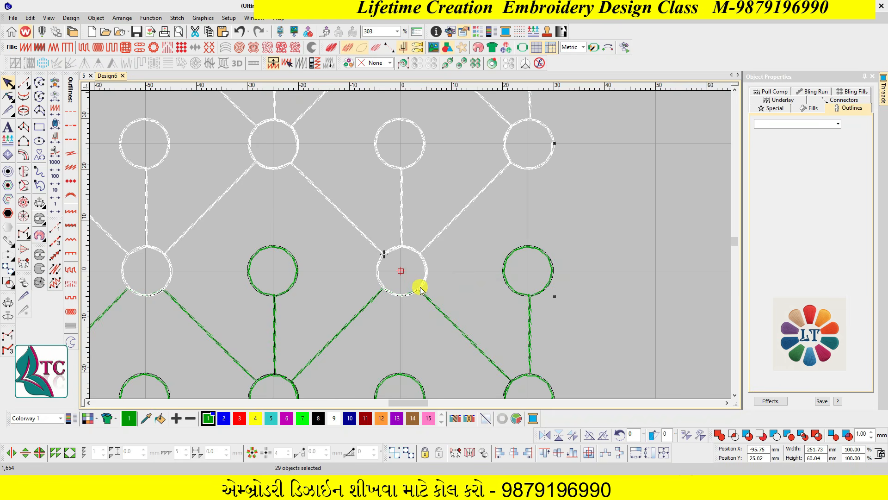
key("Escape")
key("z")
key("ctrl+r")
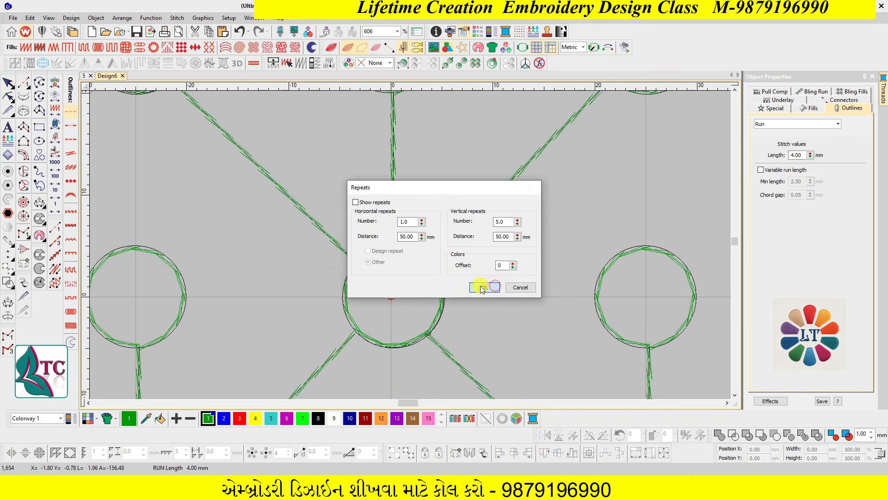
left_click(481, 287)
key("shift+z")
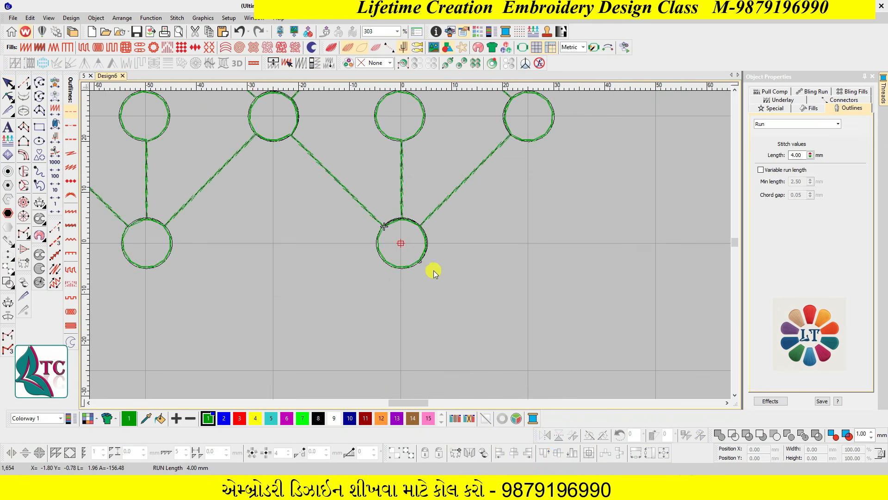
Travel from the design start along the origin circle, up the vertical line, around its upper circle and back down.
key("Escape")
key("Right")
key("Right")
key("Right")
key("Right")
key("Right")
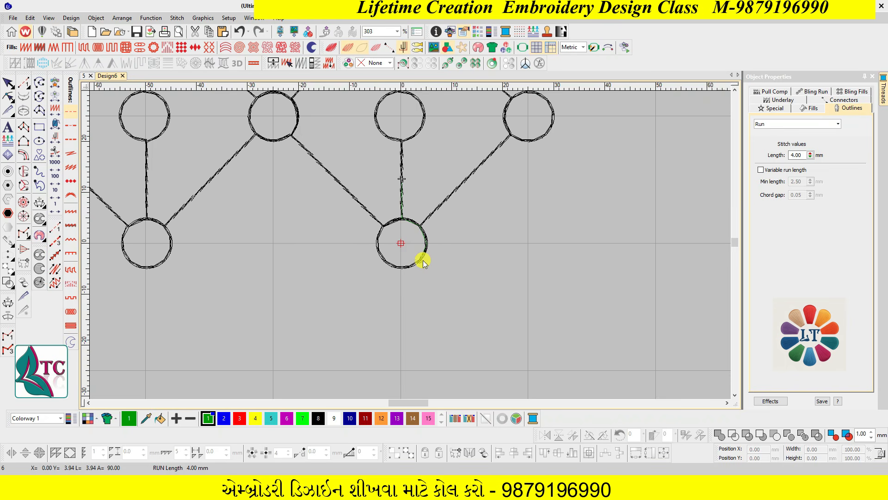
key("z")
key("Right")
key("Right")
key("Right")
key("Right")
key("Right")
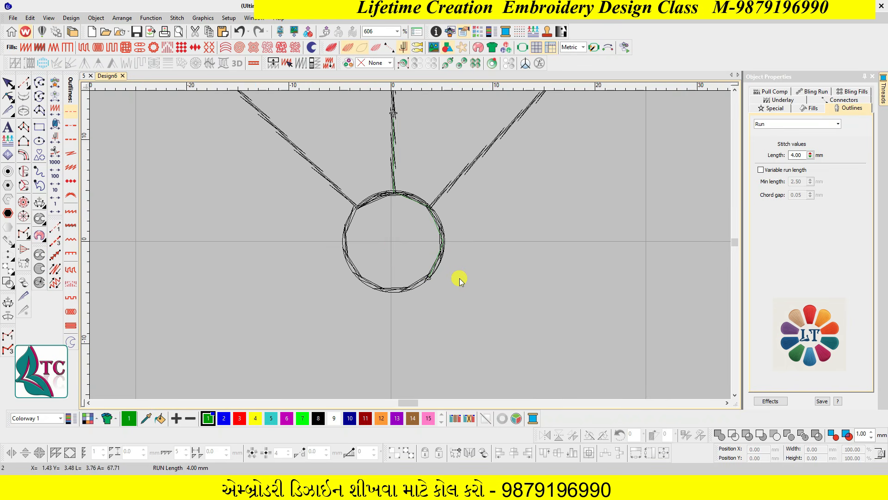
key("shift+z")
key("Right")
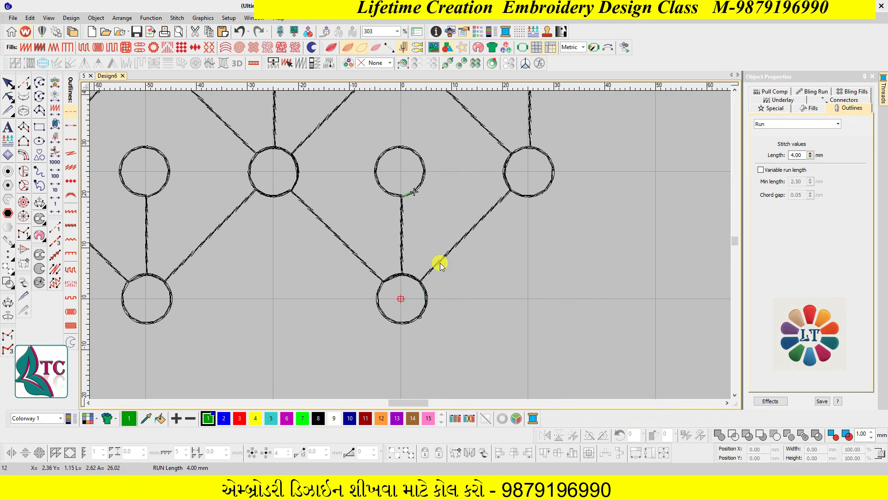
key("Right")
key("Right")
key("Right")
key("Right")
key("Right")
key("Right")
key("Right")
key("Right")
key("Right")
key("Right")
key("Right")
key("Right")
key("Right")
key("Right")
key("Right")
key("Right")
key("Right")
key("Right")
key("Right")
key("Right")
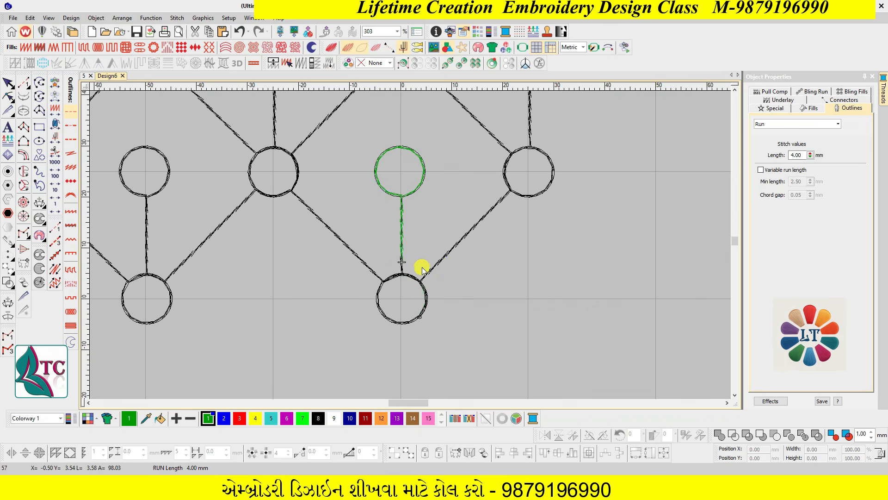
key("z")
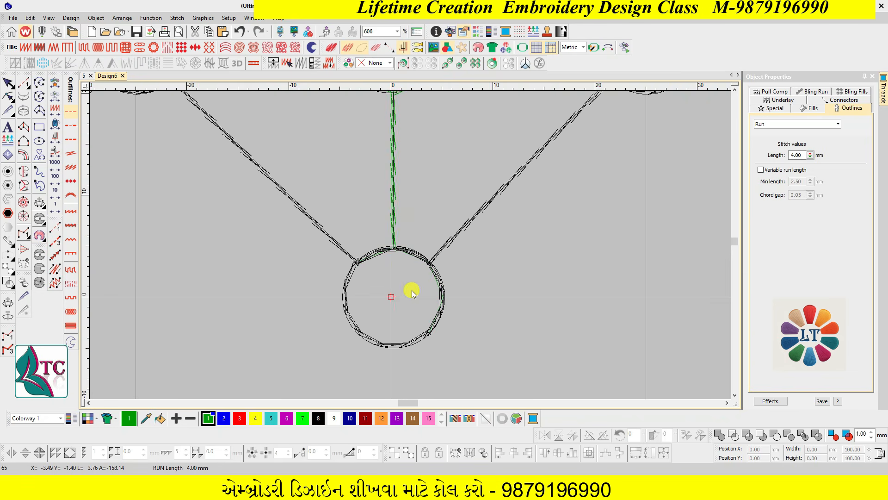
key("shift+z")
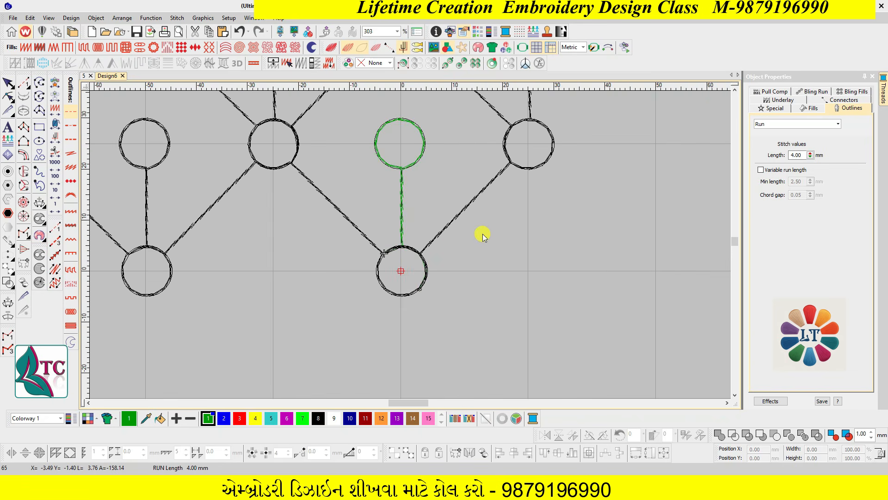
Delete the short connecting run on the right side of the origin circle where the design begins.
left_click(417, 324)
left_click(421, 256)
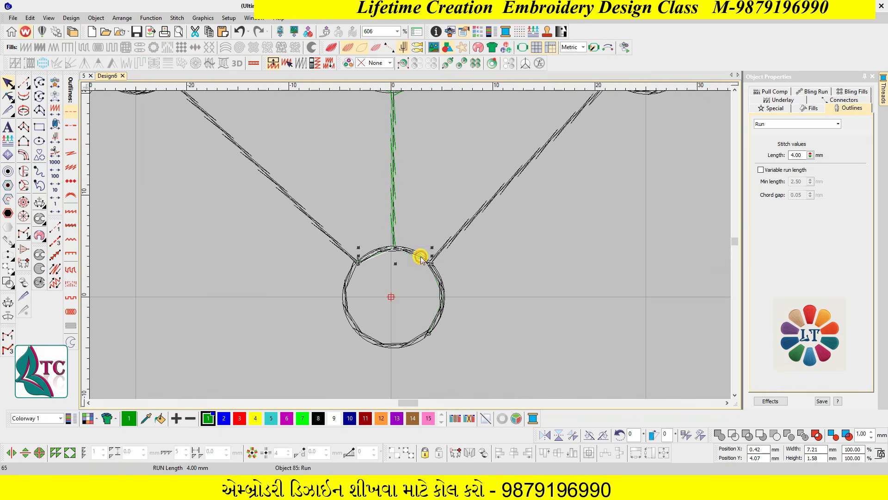
left_click(436, 282)
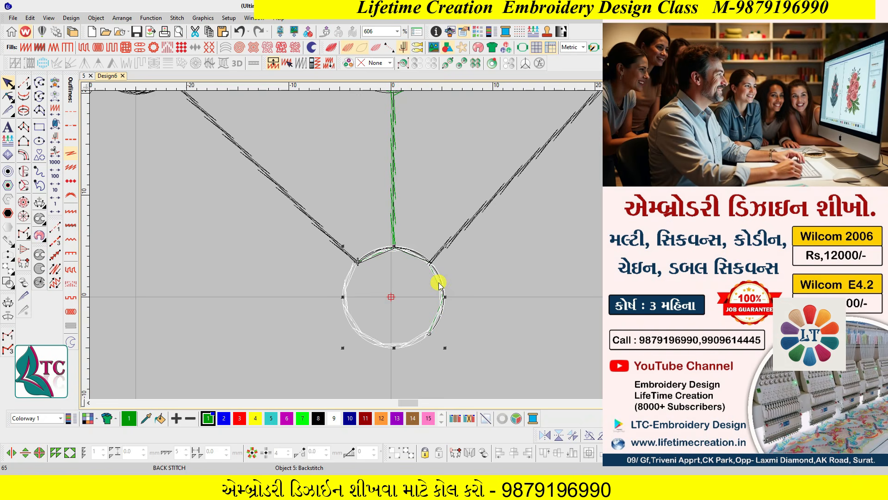
left_click(440, 281)
key("Delete")
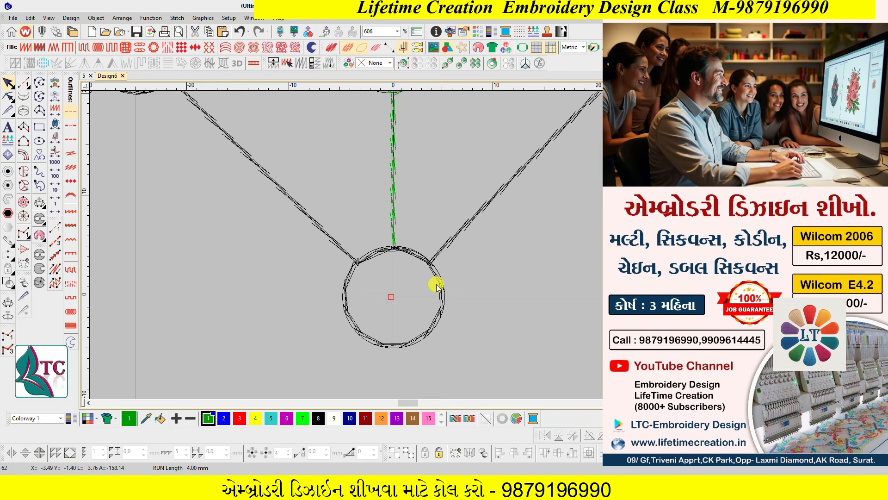
Go to the start of the design and show the repeats around the origin circle.
key("shift+z")
key("Home")
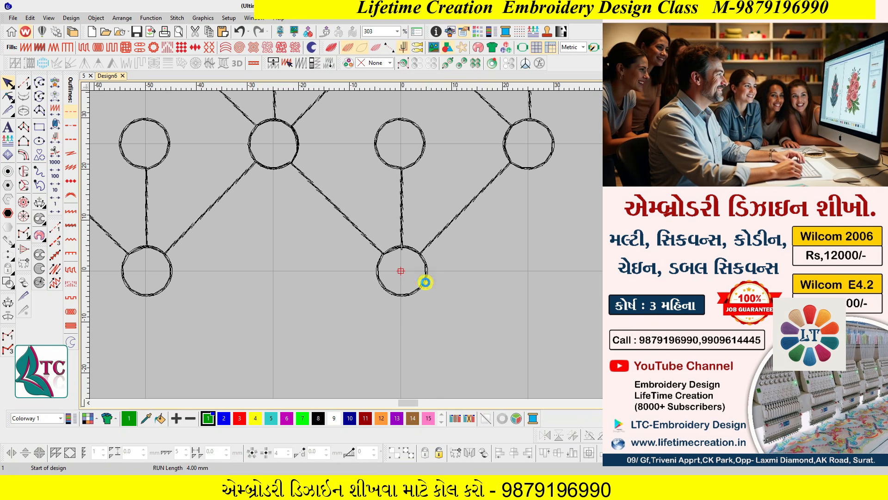
key("z")
key("ctrl+shift+r")
left_click(484, 287)
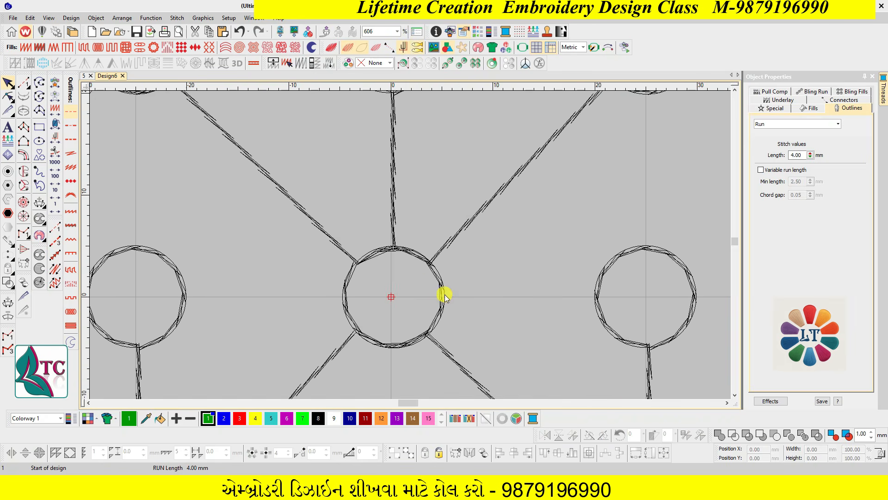
Move the origin circle's entry point from the upper-left to the lower-right diagonal junction, resequence the circle first, and hide the repeats.
left_click(445, 294)
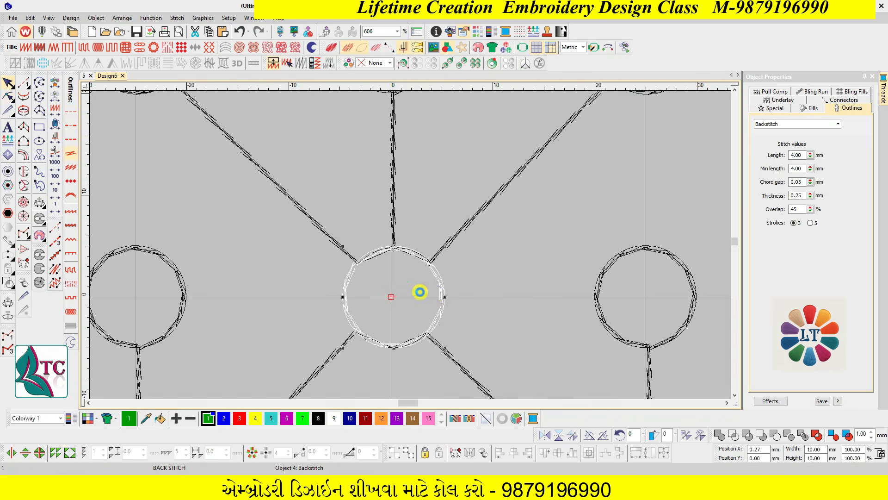
key("h")
left_click_drag(363, 263, 428, 336)
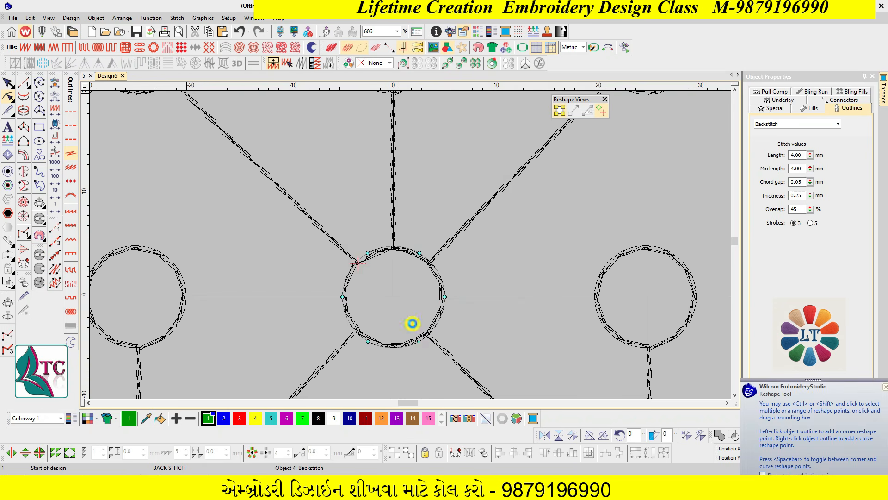
key("Escape")
key("Escape")
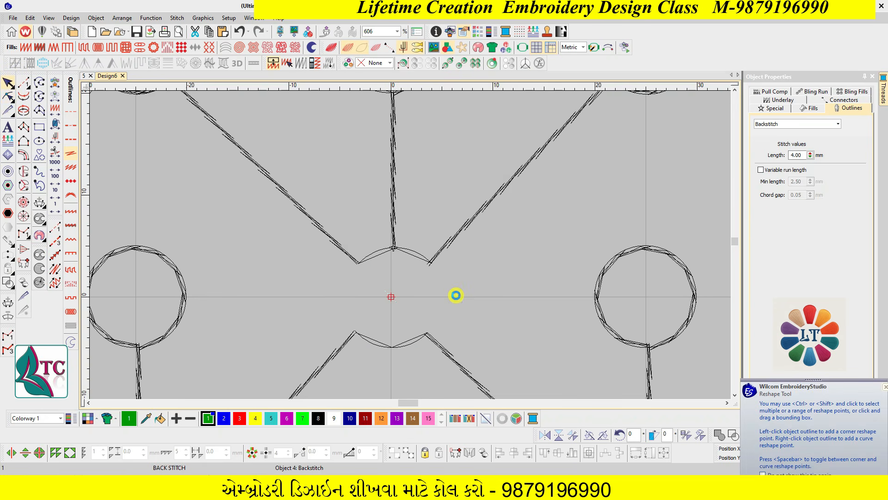
key("ctrl+shift+r")
left_click(480, 287)
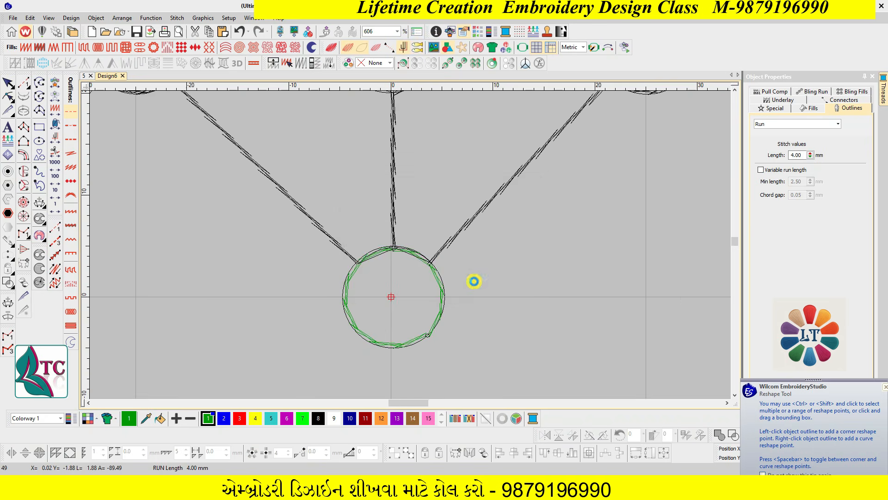
Travel from the design start along the right side of the origin circle to its top junction with the vertical line.
key("shift+z")
key("Home")
key("Right")
key("Right")
key("Right")
key("Right")
key("Right")
key("Right")
key("Right")
key("Home")
key("Right")
key("Right")
key("Right")
key("Right")
key("Right")
key("Right")
key("Right")
key("Right")
key("Right")
key("Right")
key("Right")
key("Right")
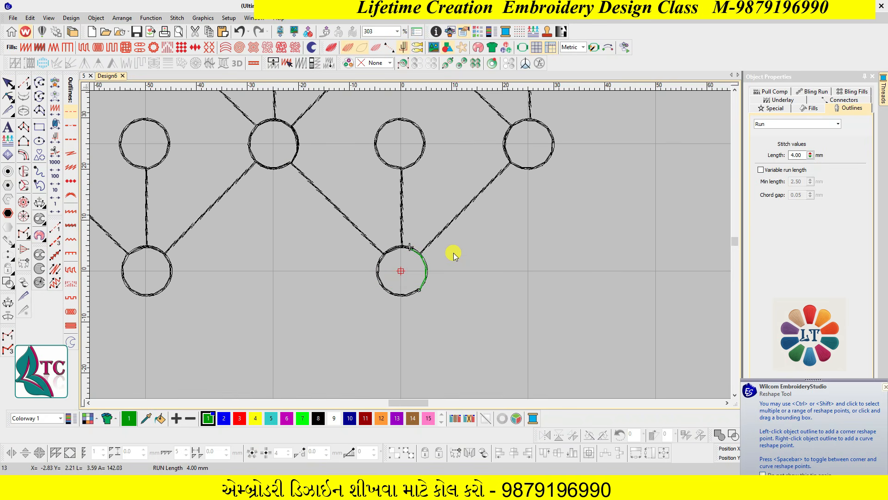
key("z")
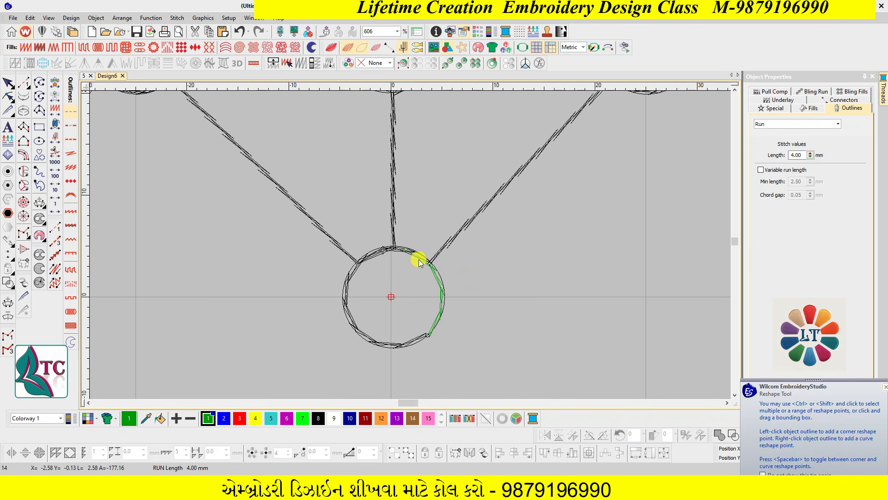
key("shift+z")
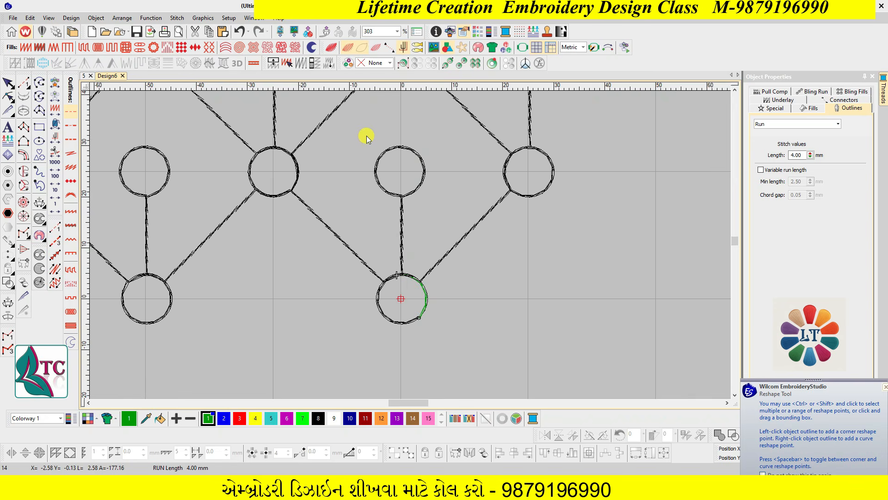
Cut the vertical line and its upper circle and paste them into the origin circle's stitching at its top junction.
left_click_drag(367, 136, 336, 343)
key("z")
key("Escape")
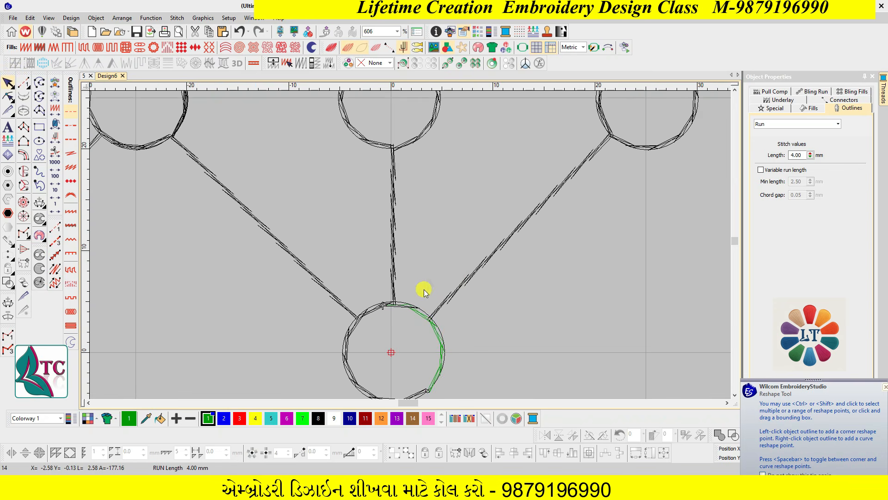
key("shift+z")
key("ctrl+x")
key("ctrl+v")
key("Escape")
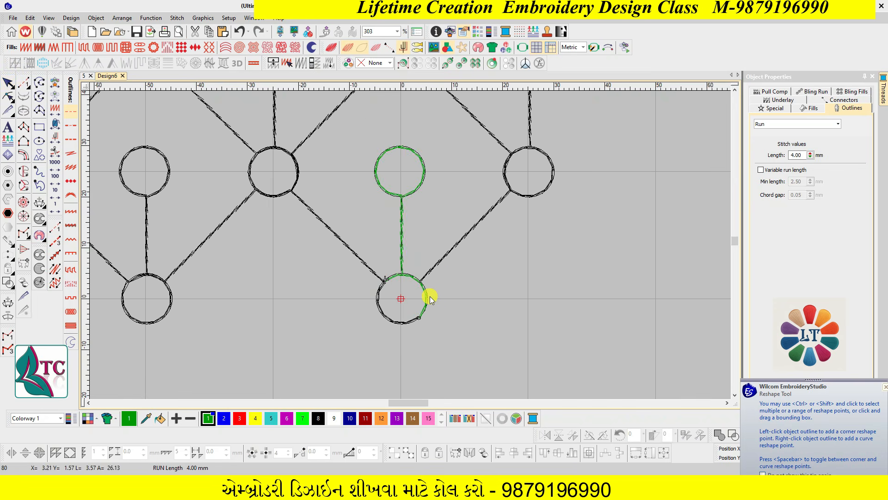
Select the rest of the lattice with a polygon outline, cut it and paste it at the origin circle's upper-left junction.
key("ctrl+l")
left_click(381, 248)
left_click(421, 311)
left_click(391, 309)
scroll(385, 279, "down", 6)
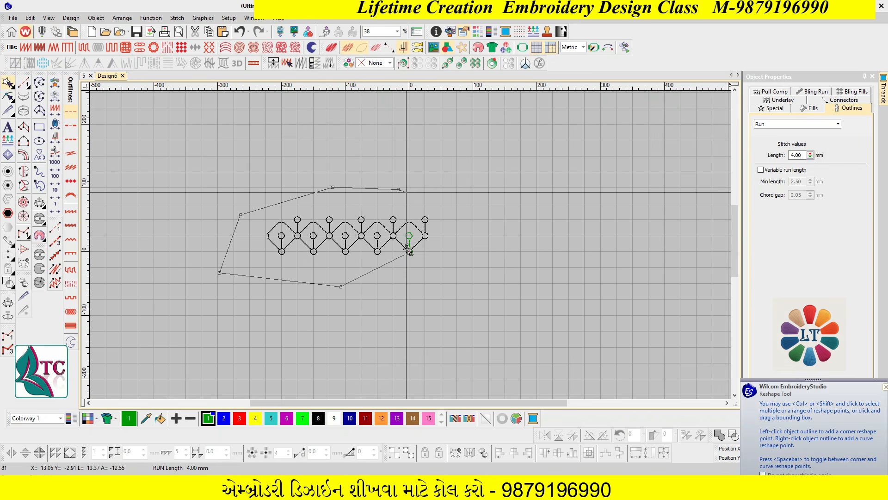
scroll(409, 252, "up", 4)
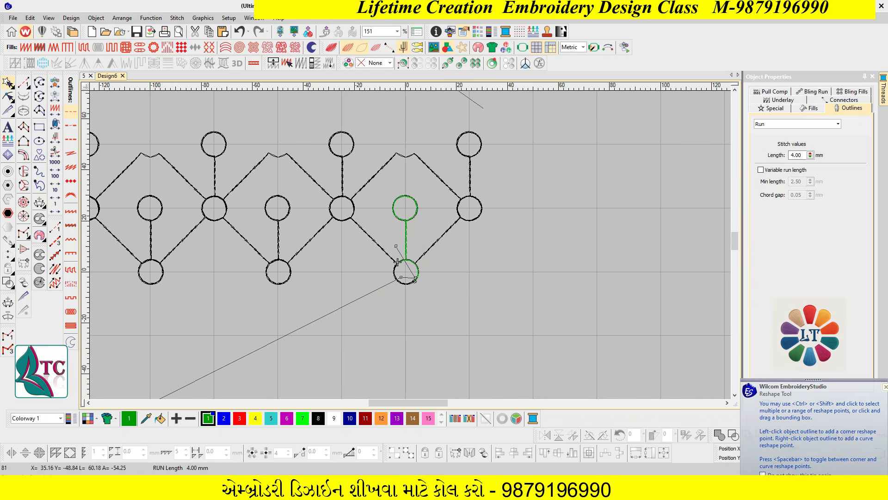
left_click(492, 105)
left_click(461, 289)
left_click(424, 340)
left_click(396, 276)
left_click(368, 252)
left_click(350, 296)
key("Return")
key("ctrl+x")
key("ctrl+v")
Examine the closing stitches where the right-hand diagonal returns to the origin circle.
left_click(413, 300)
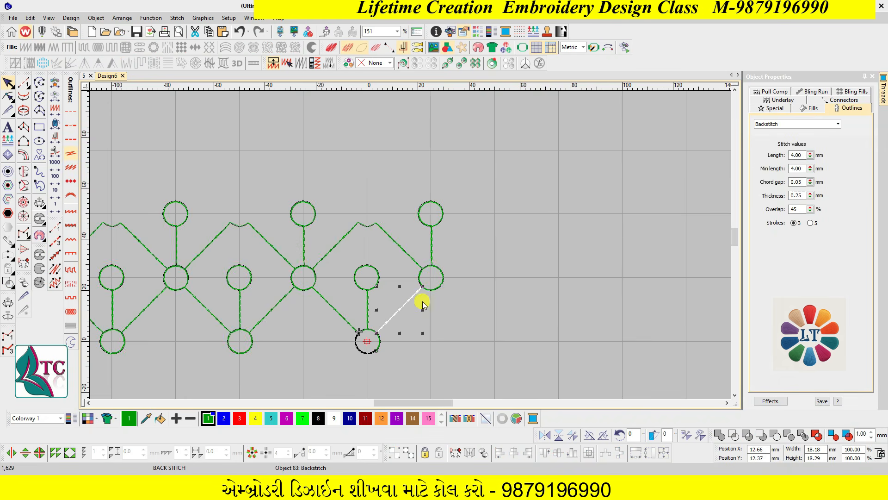
scroll(414, 298, "up", 4)
key("Escape")
key("Up")
key("Right")
key("Right")
key("Right")
key("Right")
key("Right")
key("Right")
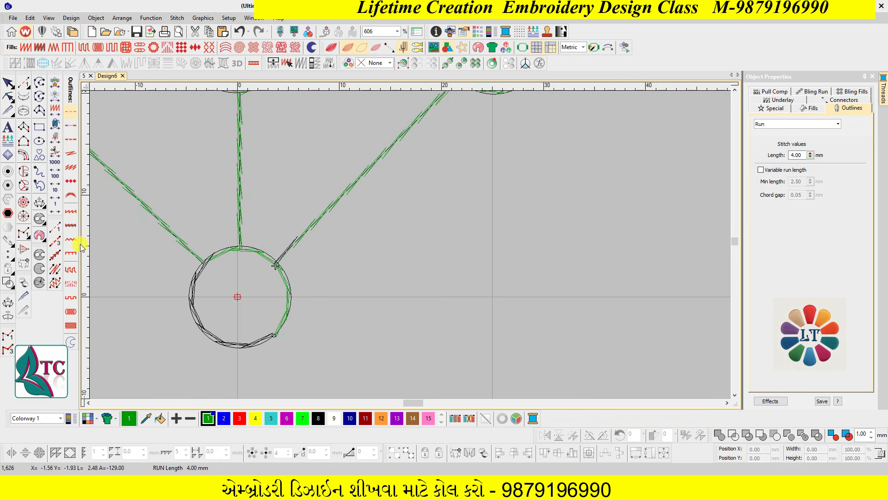
left_click(55, 227)
left_click(277, 262)
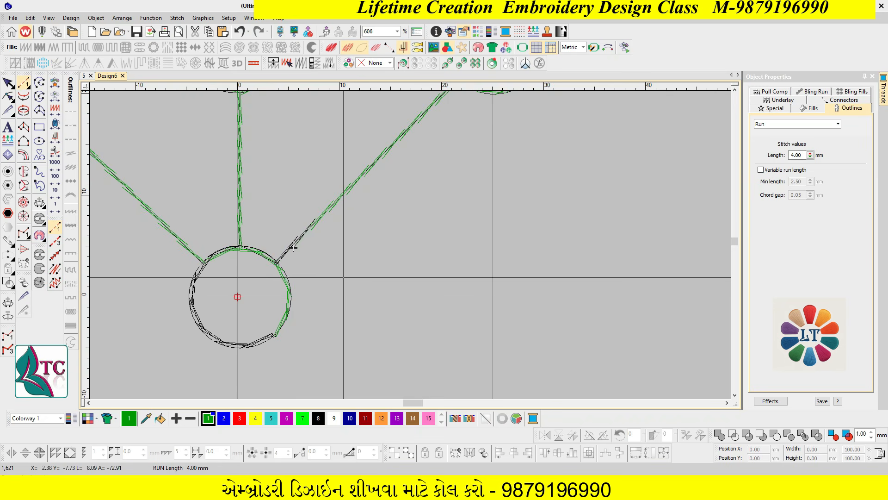
key("Escape")
Check the short run between the origin circle's two upper junctions with the Reshape tool.
left_click(268, 256)
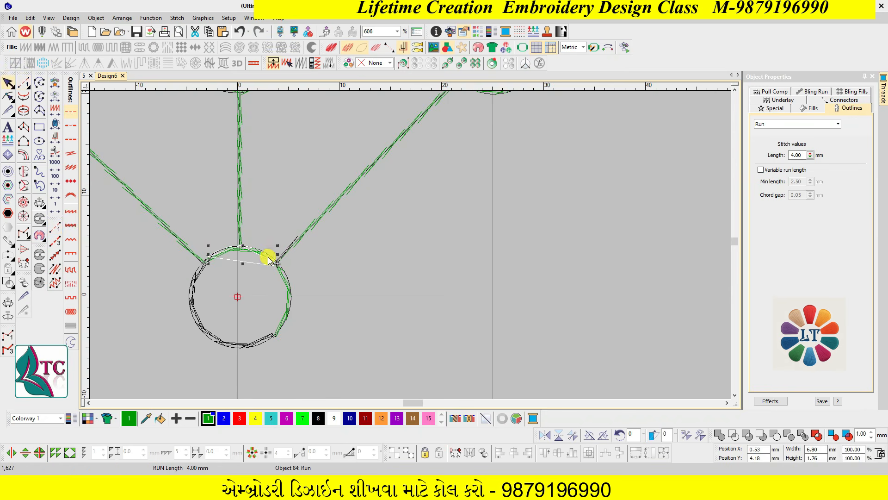
key("h")
key("Escape")
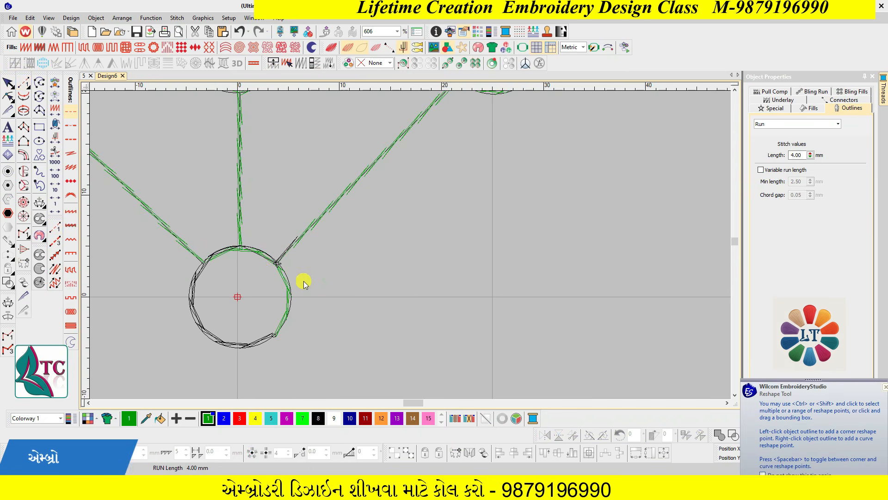
left_click(258, 256)
key("Escape")
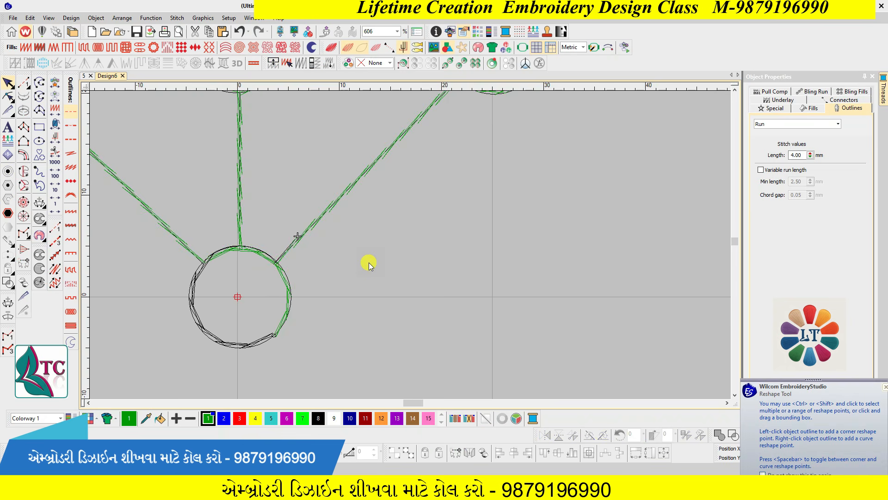
Return to the design start and travel through the origin circle's right side, the vertical line, its upper circle and onto the left diagonal.
key("End")
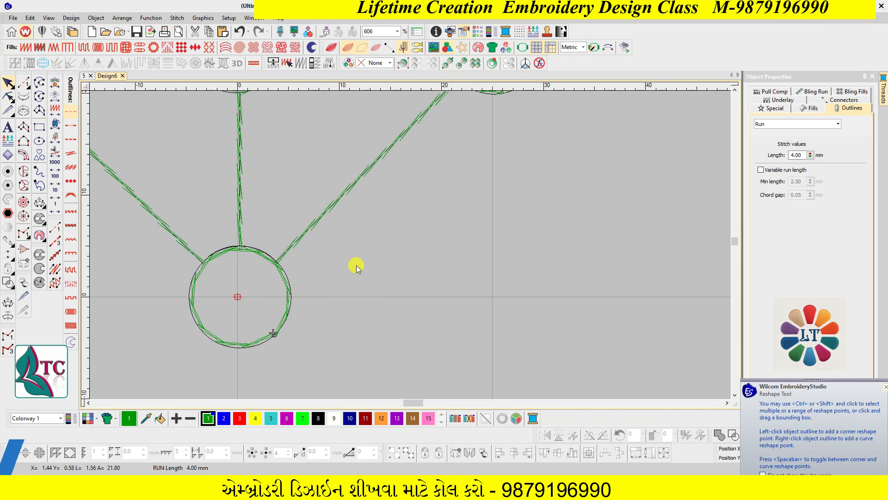
key("Home")
key("0")
key("0")
key("b")
left_click_drag(624, 246, 635, 354)
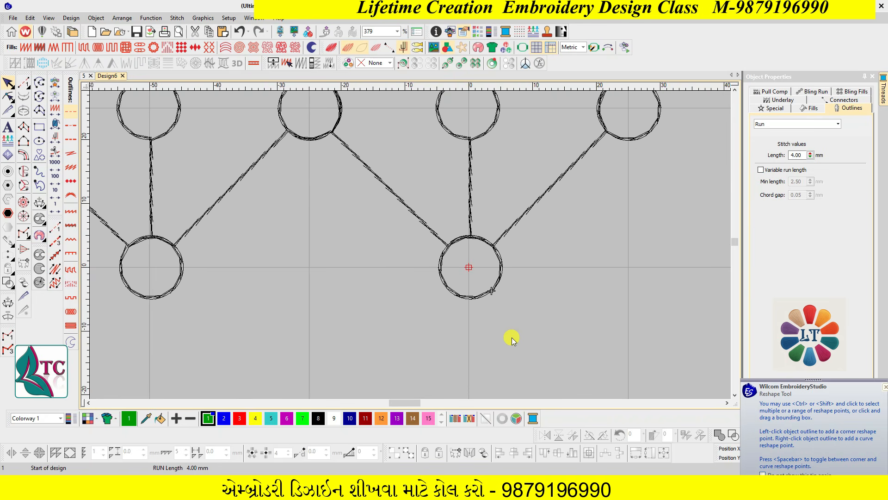
key("Right")
key("Left")
key("Right")
key("Right")
key("Right")
key("Right")
key("Right")
key("Right")
key("Right")
key("Right")
key("Right")
key("Right")
key("Right")
key("Right")
key("Right")
key("Right")
key("Right")
key("Right")
key("Right")
key("Right")
key("Right")
key("Right")
key("Right")
key("Right")
key("Right")
key("Right")
key("Right")
key("Right")
key("Right")
key("Right")
key("Right")
key("Right")
key("Right")
key("Right")
key("Right")
key("Right")
key("Right")
key("Right")
key("Right")
key("Right")
key("Right")
key("Right")
key("Right")
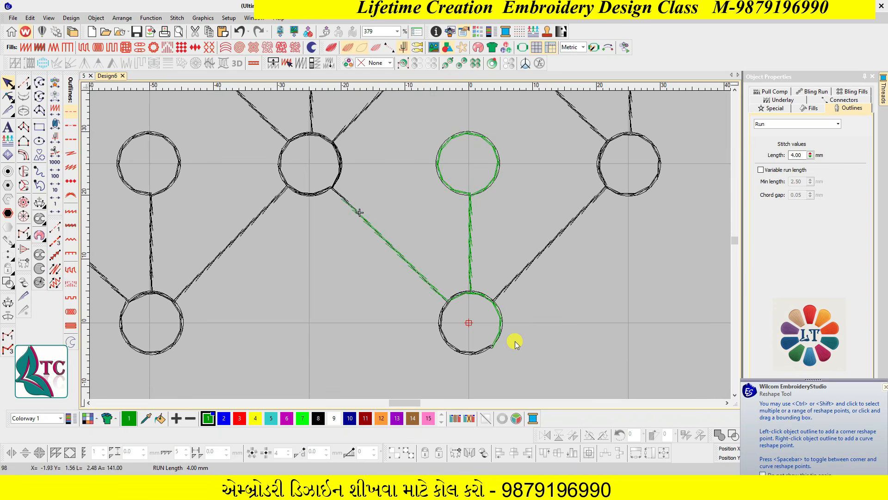
Travel through the rest of the lattice and around the remaining origin circle to the end of the design.
key("shift+z")
key("KP_Add")
key("KP_Add")
key("KP_Add")
key("KP_Add")
key("KP_Add")
key("KP_Add")
key("KP_Add")
key("KP_Add")
key("KP_Add")
key("KP_Add")
key("KP_Add")
key("KP_Add")
key("KP_Add")
key("KP_Add")
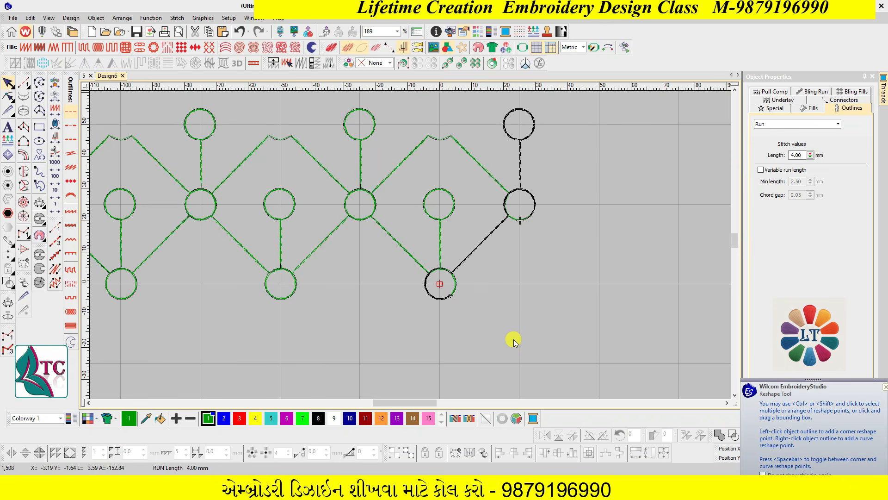
key("KP_Add")
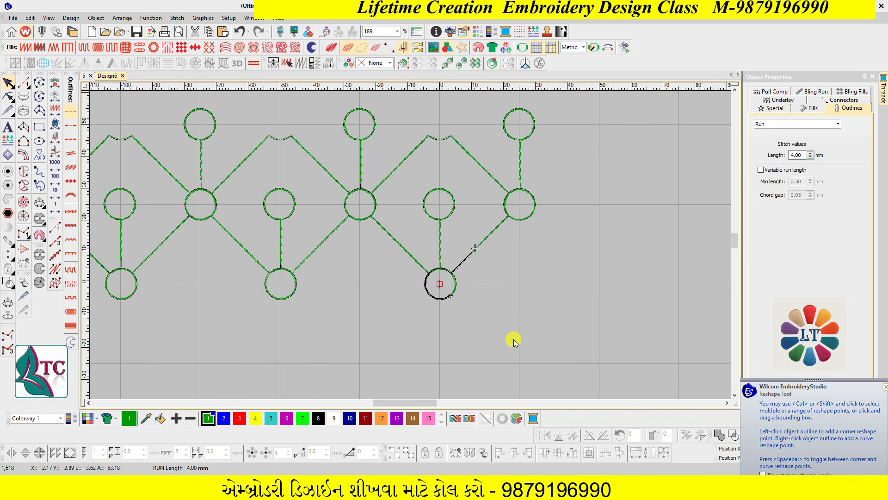
key("Right")
key("Right")
key("Right")
key("Right")
key("Right")
key("Right")
key("Right")
key("Right")
key("Right")
key("Right")
key("Right")
key("Right")
key("Right")
key("Right")
key("Right")
key("Right")
key("Right")
key("Right")
key("Right")
key("Right")
key("Right")
key("shift+z")
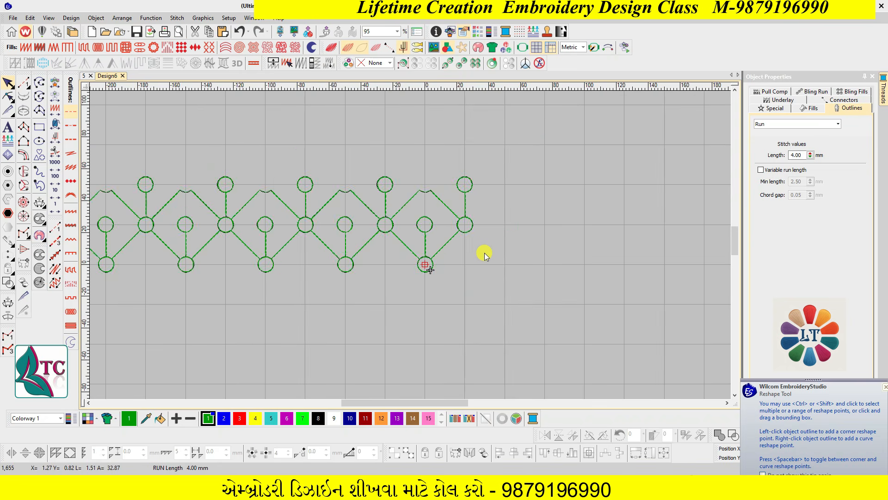
Group all objects of the lattice and clear the selection.
key("z")
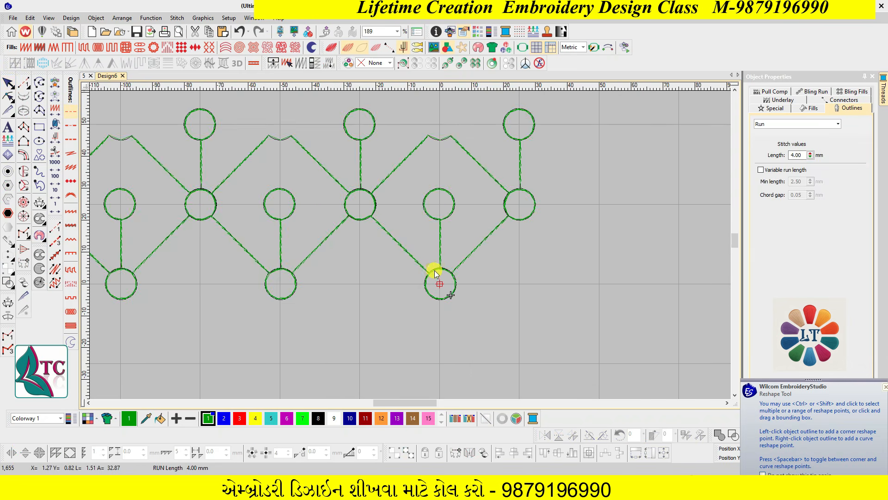
left_click(440, 268)
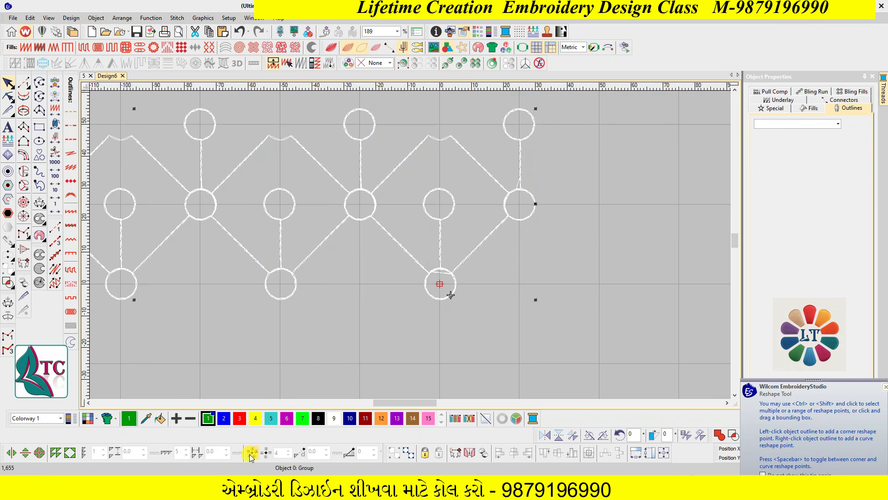
key("Escape")
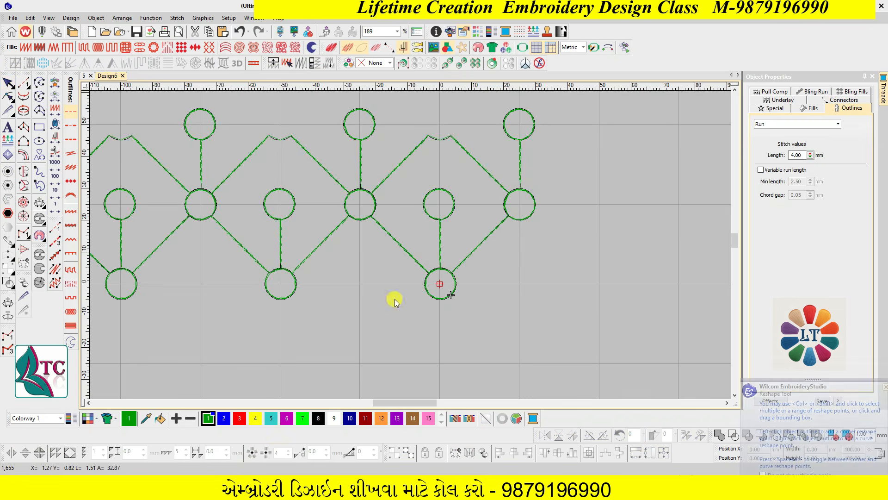
Array the grouped lattice as a single column of 20 rows spaced 50 mm apart.
left_click(401, 248)
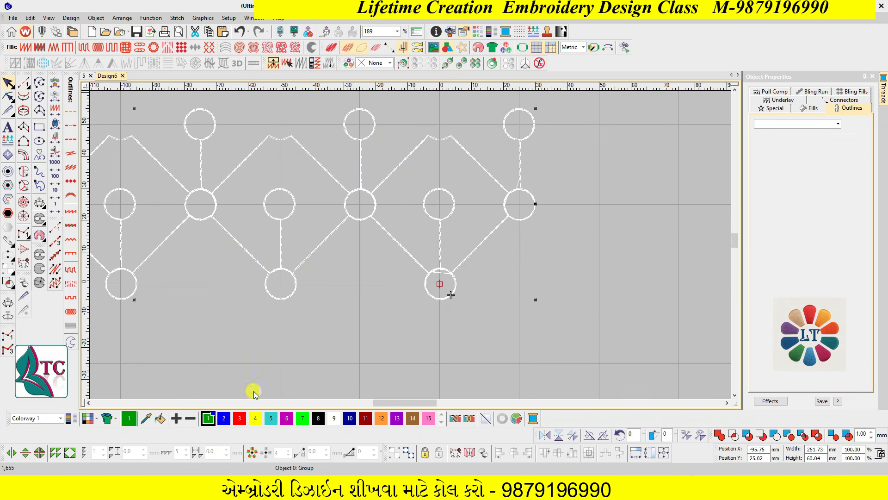
left_click(57, 453)
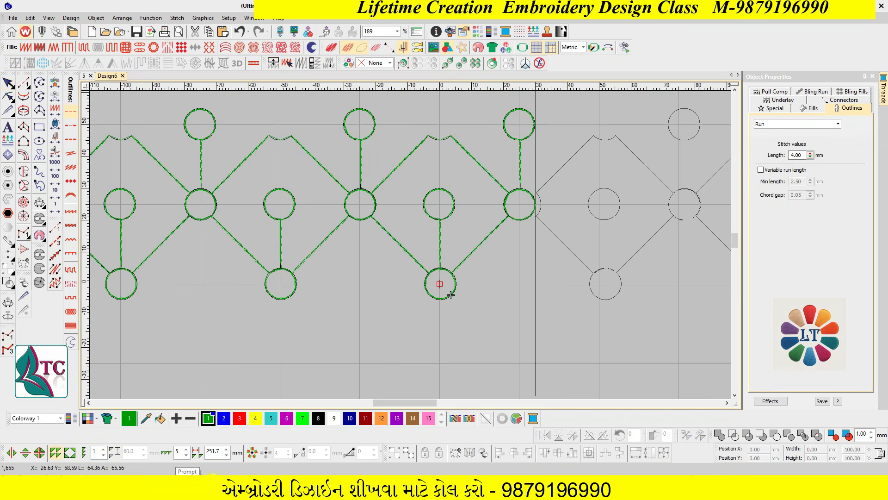
left_click(104, 449)
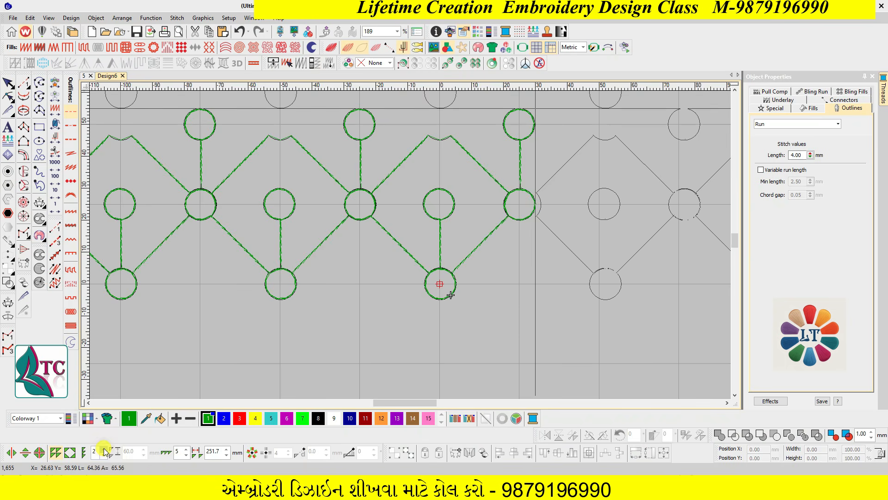
left_click(105, 449)
left_click(105, 449)
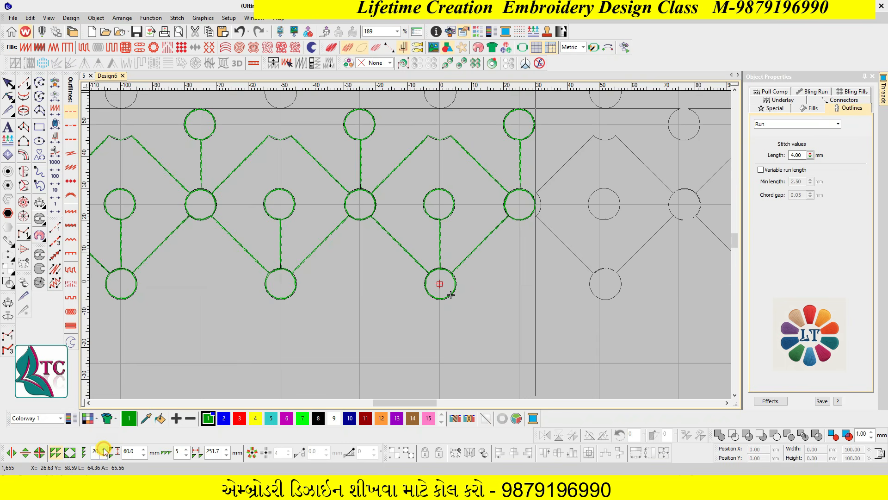
double_click(136, 451)
left_click(187, 454)
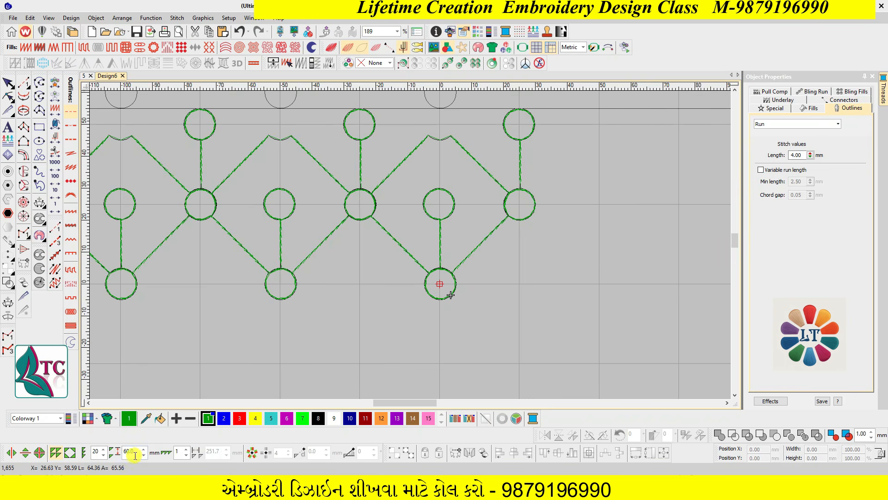
key("Return")
key("Return")
Check the full 20-row array and the connectors between its rows, down to the origin circle.
key("shift+z")
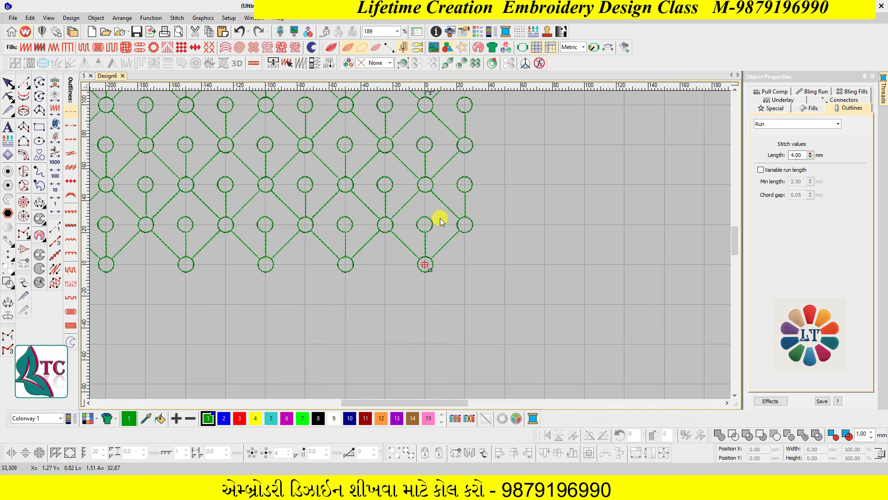
key("0")
key("ctrl+a")
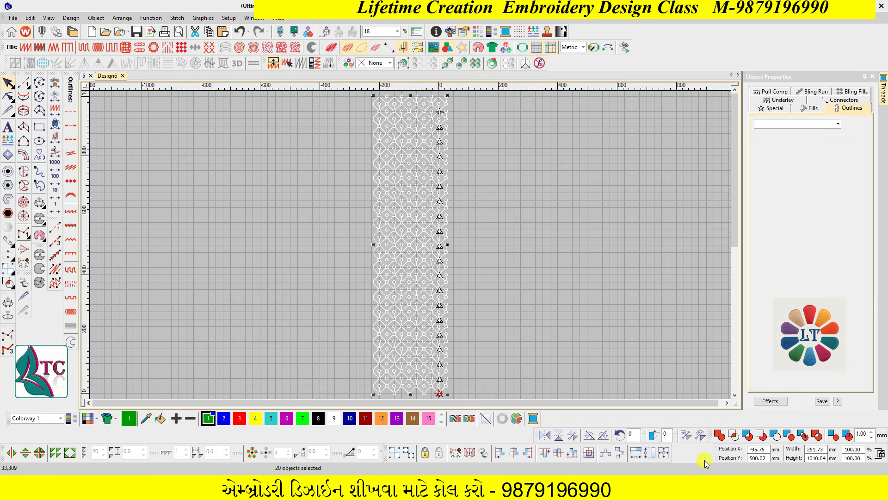
left_click(461, 316)
scroll(461, 315, "down", 3)
key("b")
left_click_drag(409, 235, 453, 310)
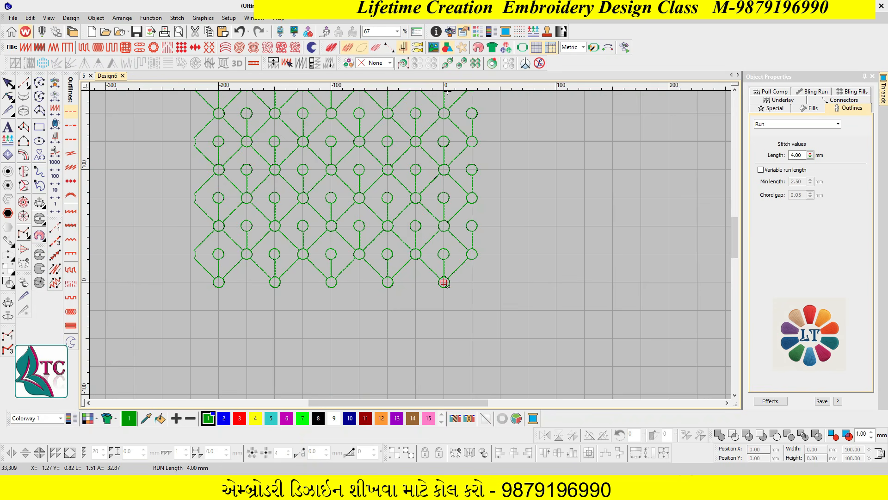
left_click(500, 489)
left_click(577, 135)
scroll(444, 241, "up", 3)
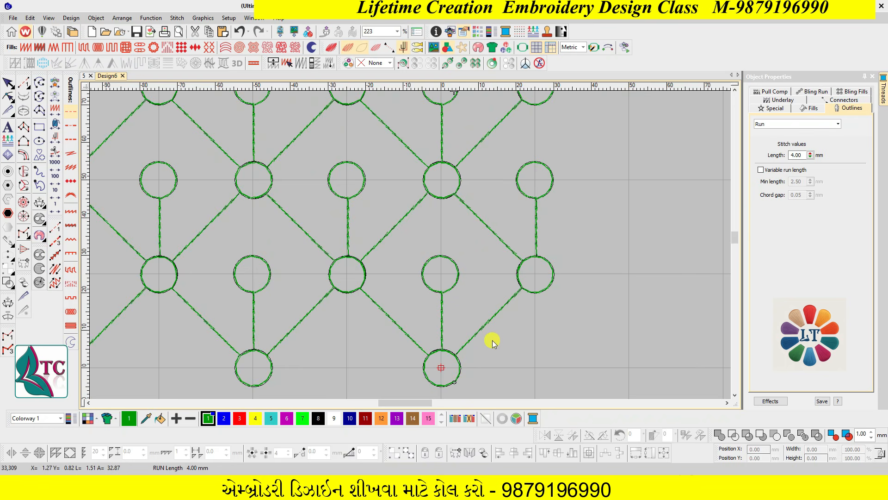
Move the needle position to where the first row's right diagonal meets the bottom-right circle of the second row.
scroll(490, 274, "up", 1)
key("e")
left_click(467, 263)
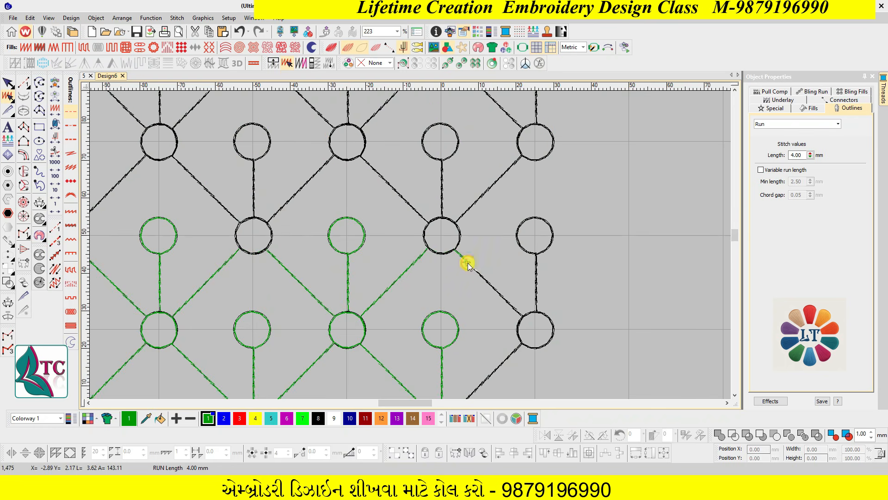
key("Left")
key("Left")
key("Left")
key("Left")
key("Left")
key("Left")
key("Left")
key("Left")
key("Left")
key("Left")
key("Left")
key("Left")
key("Left")
key("Left")
key("Left")
key("Left")
key("Left")
key("Left")
key("Left")
key("Right")
key("Right")
key("Right")
key("Right")
key("Right")
key("Right")
key("Right")
key("Right")
key("Right")
key("Right")
key("Right")
key("Right")
Cut the second row's group and paste it at that point of the stitching sequence, repeating row by row through the Y 250 mm row.
key("o")
left_click(457, 227)
key("Delete")
key("ctrl+v")
key("Escape")
scroll(475, 231, "up", 3)
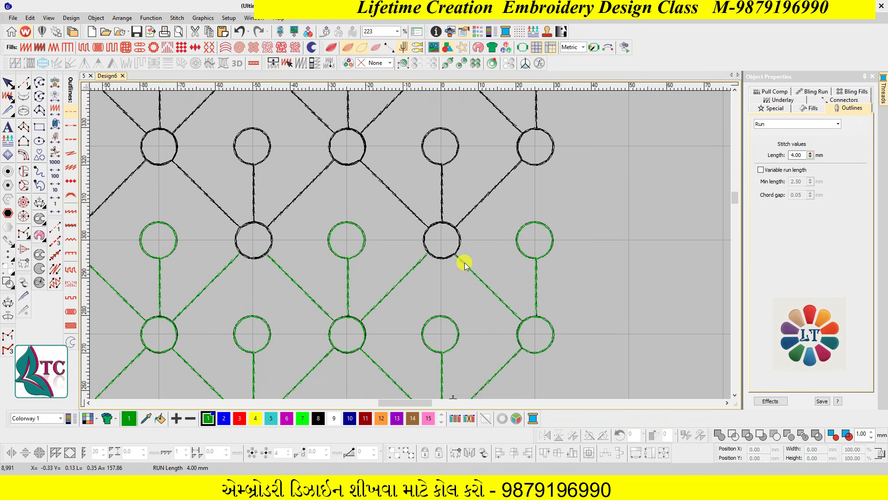
Cut the row groups starting at Y 300 and 350 mm and paste each at the preceding row's right-diagonal junction.
left_click(452, 226)
key("ctrl+x")
key("ctrl+v")
key("e")
scroll(461, 252, "up", 3)
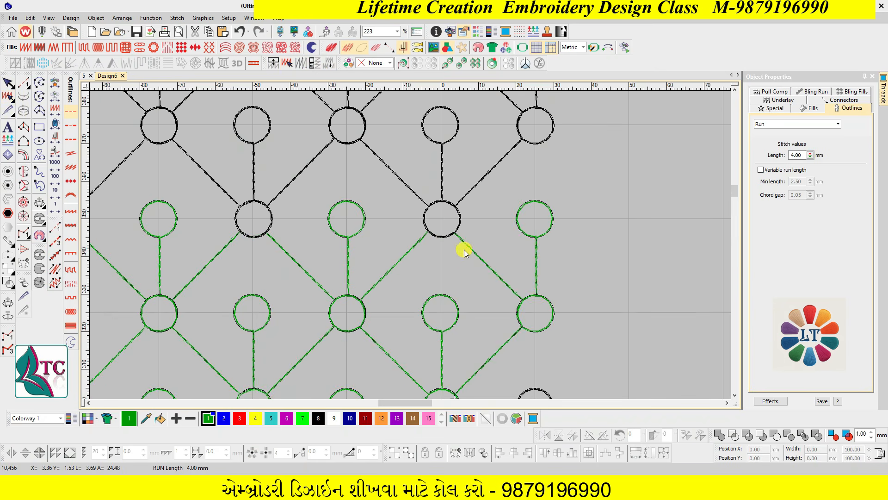
left_click(462, 242)
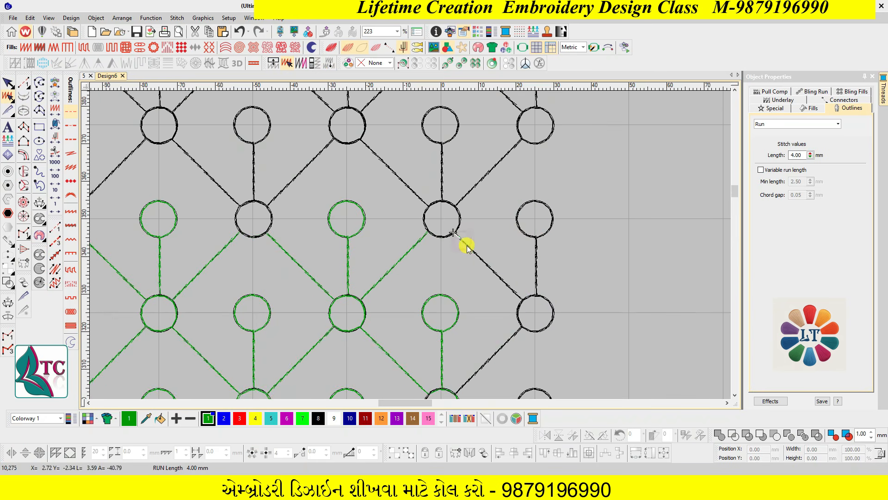
left_click(458, 214)
key("ctrl+x")
key("ctrl+v")
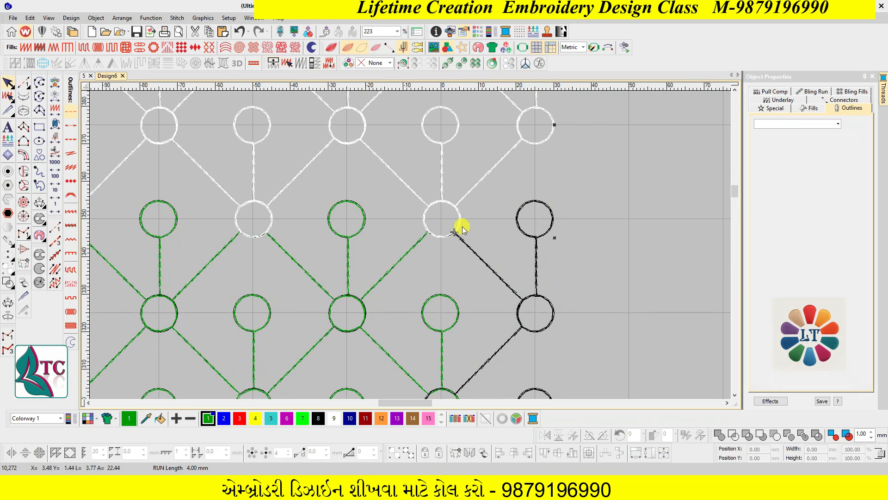
Travel to the right-diagonal junction at Y 400 mm, then cut that row's group and paste it at the needle position.
key("e")
scroll(462, 243, "up", 3)
left_click(468, 224)
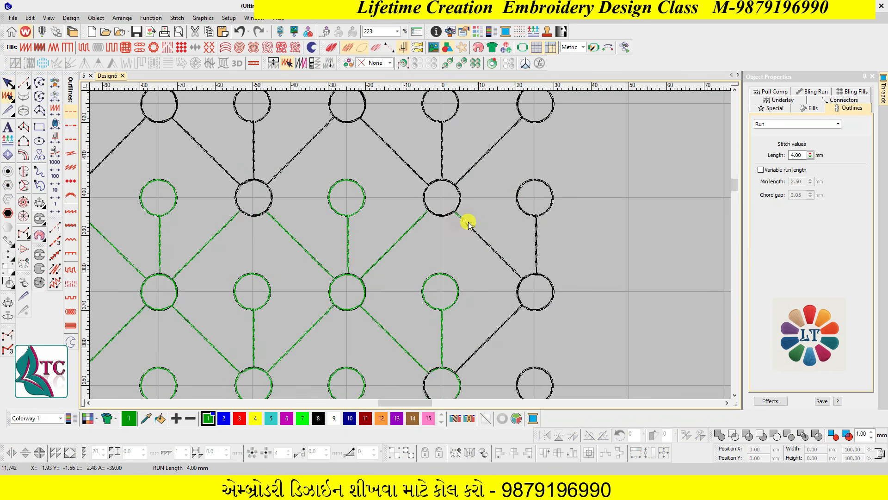
key("Escape")
left_click(456, 190)
key("ctrl+x")
key("ctrl+v")
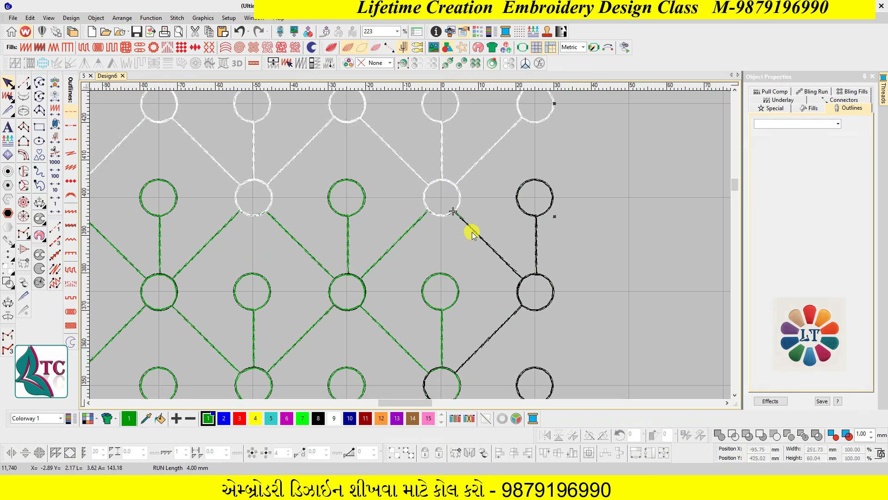
Re-sequence the Y 450 and 500 mm rows by cutting each group and pasting it at the right-diagonal junction below it.
key("Escape")
scroll(471, 233, "up", 3)
left_click(461, 194)
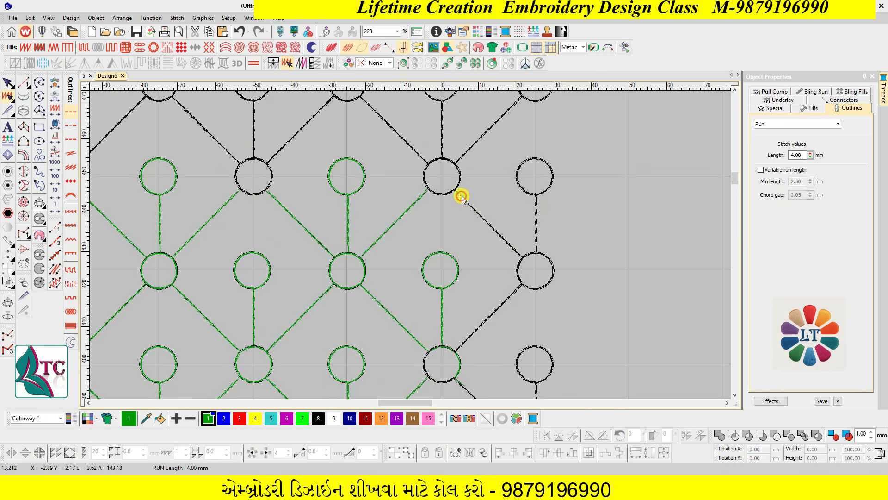
scroll(479, 205, "up", 2)
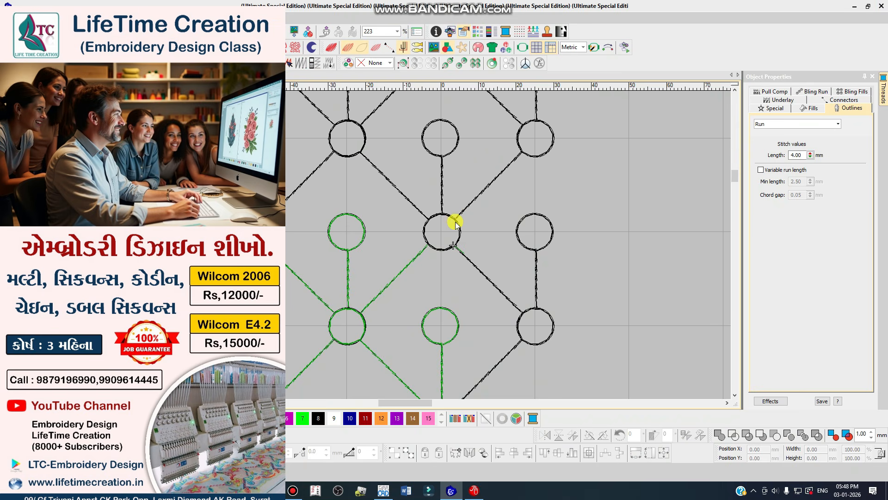
left_click(457, 222)
key("ctrl+x")
key("ctrl+v")
key("Escape")
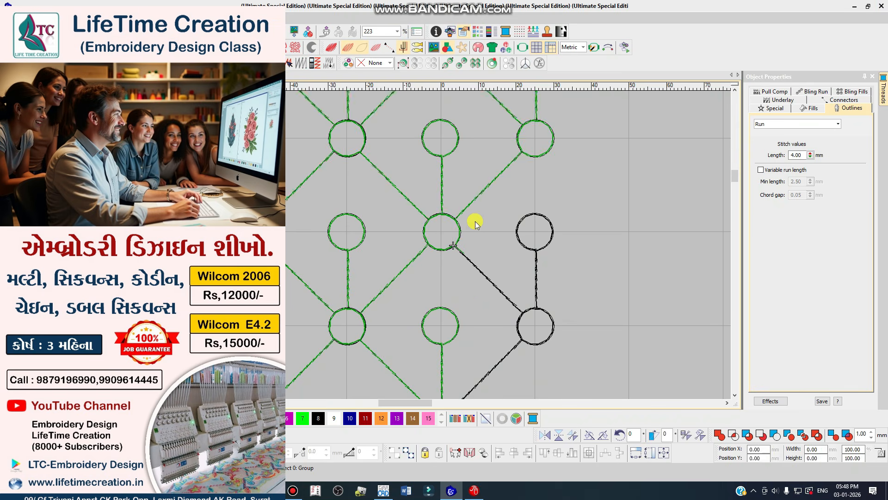
Re-sequence the Y 550 and 600 mm rows by cutting and pasting each group at the previous row's right-diagonal junction.
scroll(470, 225, "up", 3)
left_click(472, 178)
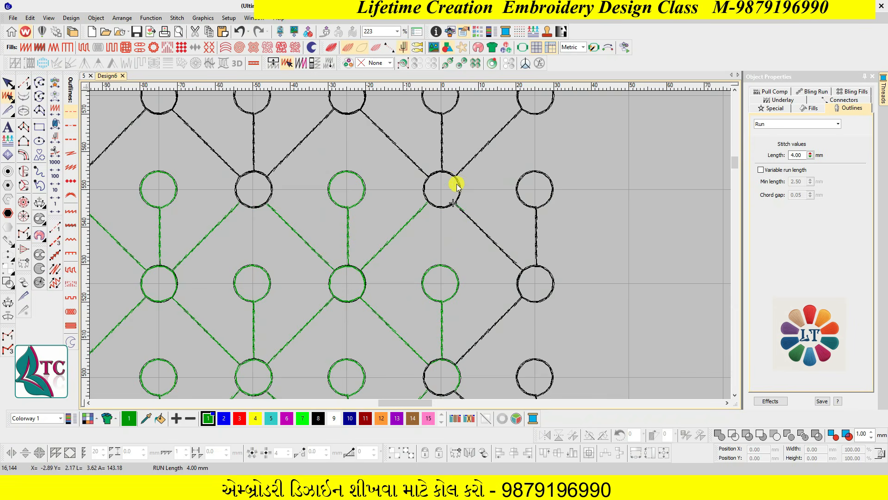
left_click(455, 179)
key("e")
scroll(466, 222, "up", 4)
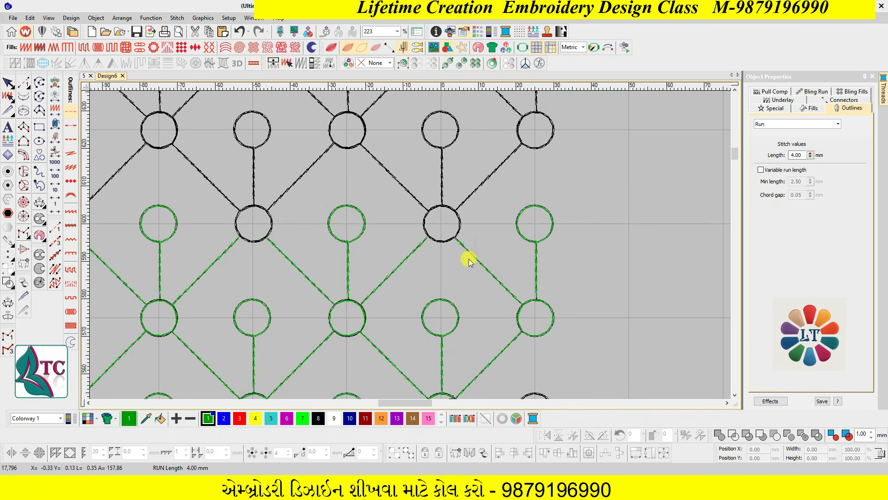
left_click(462, 243)
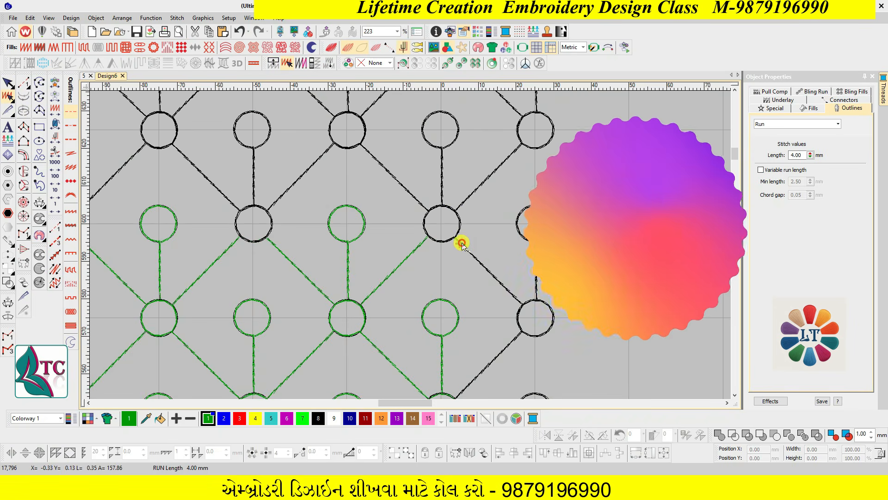
key("Escape")
left_click(457, 211)
key("e")
Cut and paste the Y 650 and 700 mm row groups into the stitching sequence at their right-diagonal junctions.
scroll(460, 231, "up", 4)
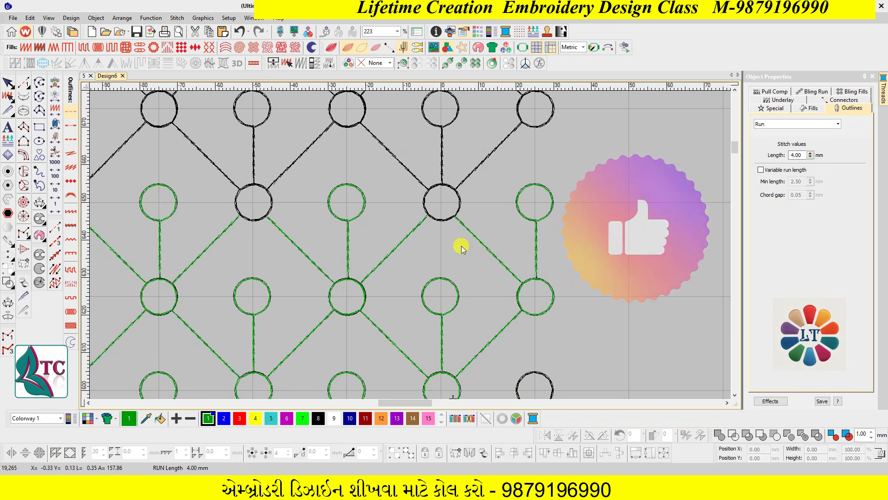
key("Escape")
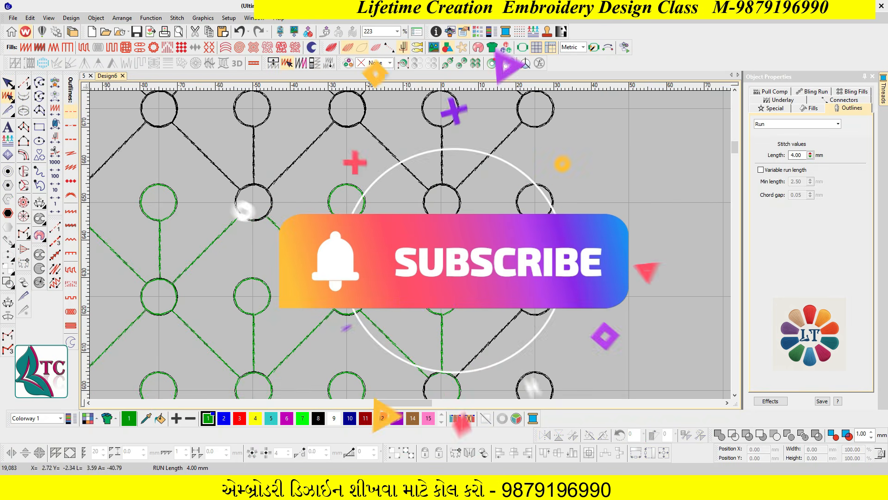
left_click(458, 193)
key("e")
scroll(472, 218, "up", 5)
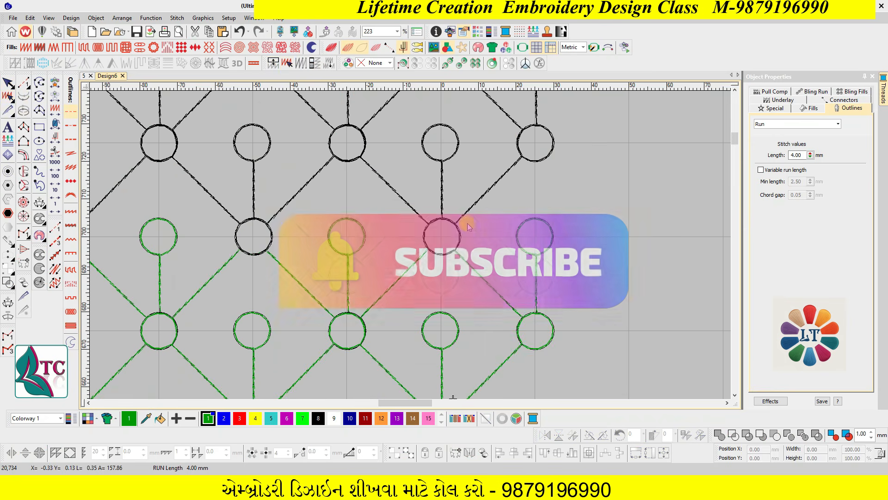
key("Escape")
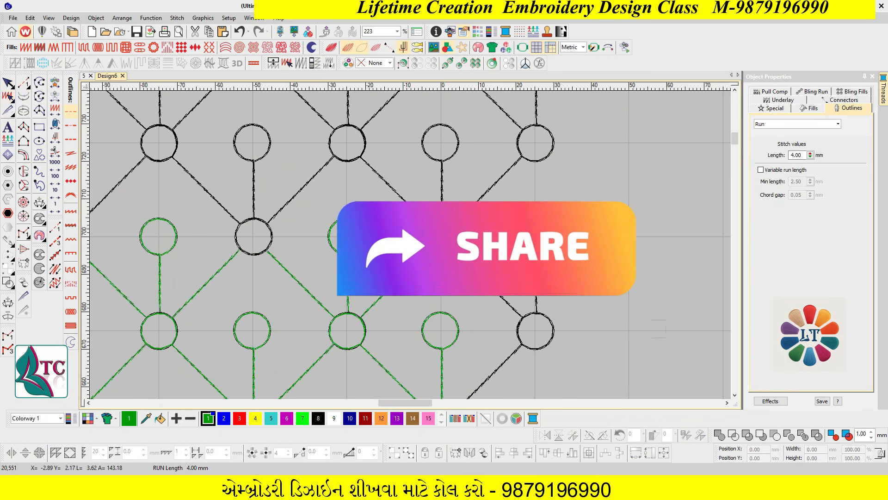
left_click(554, 142)
Cut and paste the Y 750 and 800 mm row groups into the stitching sequence at their right-diagonal junctions.
key("e")
scroll(463, 215, "down", 5)
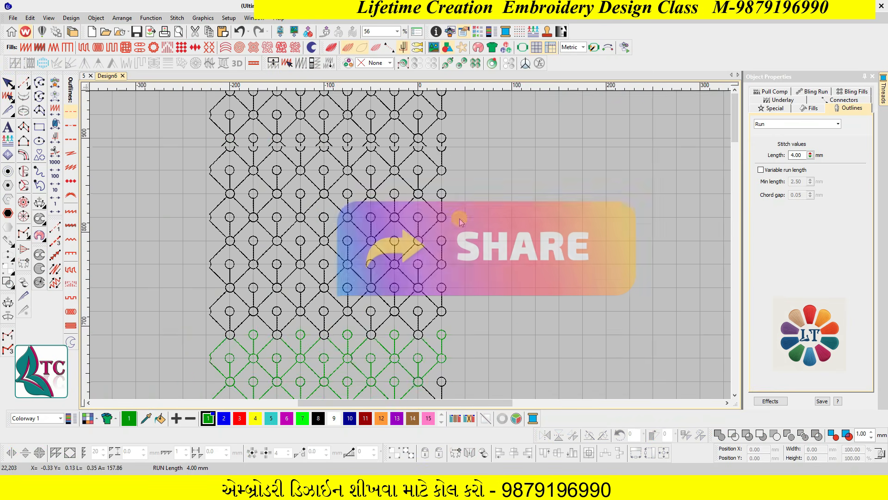
scroll(463, 217, "up", 5)
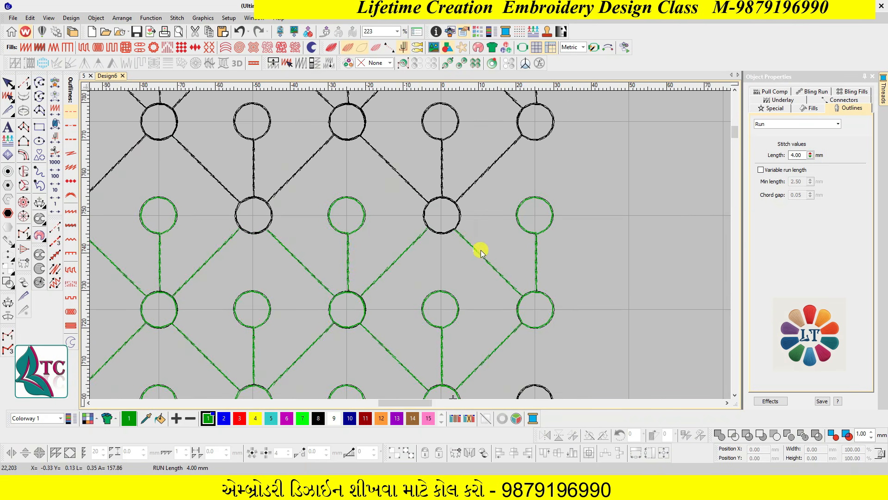
left_click(463, 235)
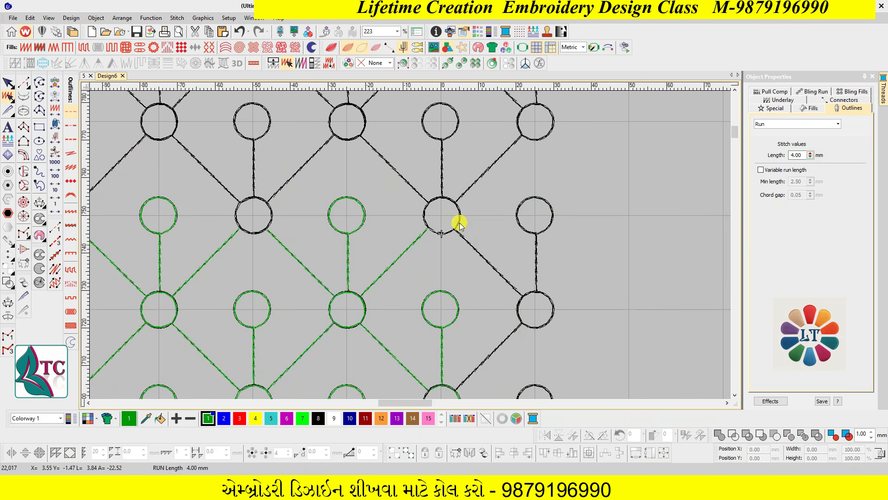
scroll(458, 222, "up", 5)
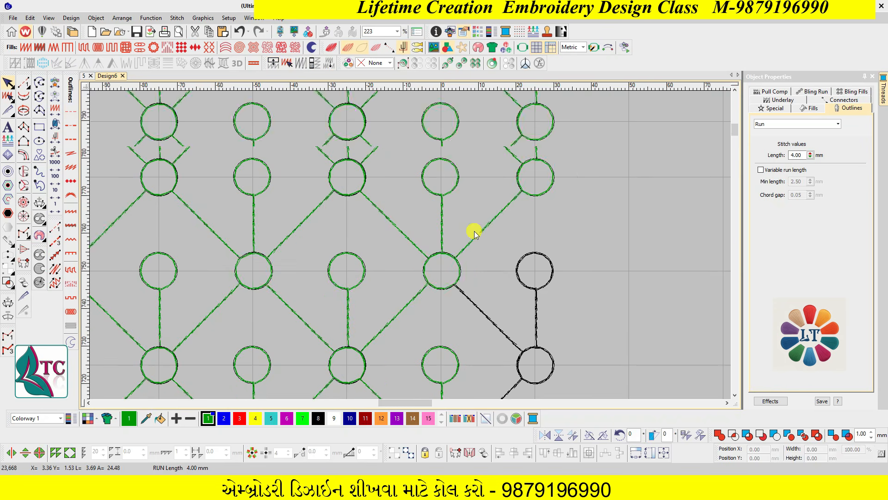
scroll(460, 267, "down", 1)
left_click(462, 269)
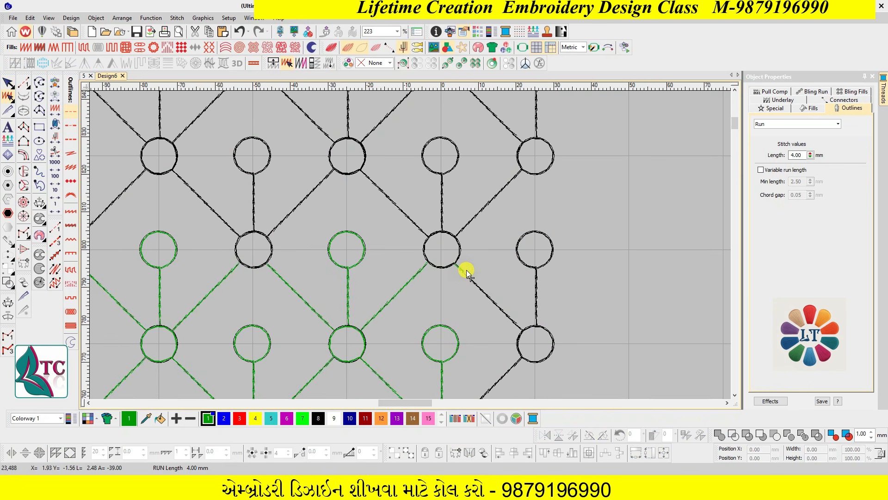
Insert the last three row groups, at Y 850, 900 and 950 mm, at their right-diagonal junctions by cutting and pasting each.
scroll(463, 267, "up", 4)
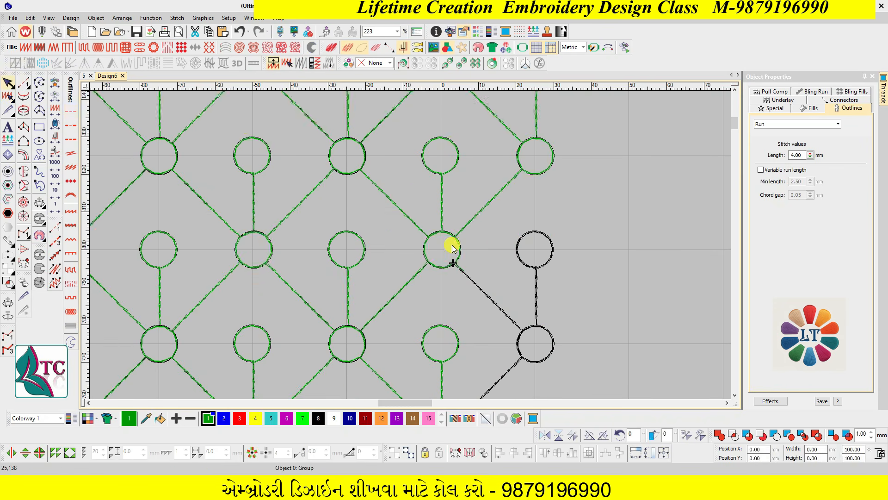
scroll(468, 282, "down", 1)
left_click(465, 254)
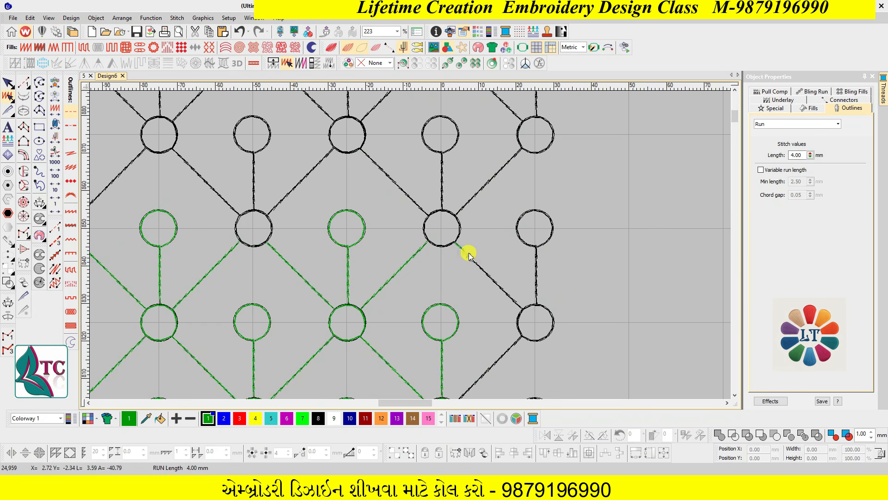
scroll(456, 223, "up", 1)
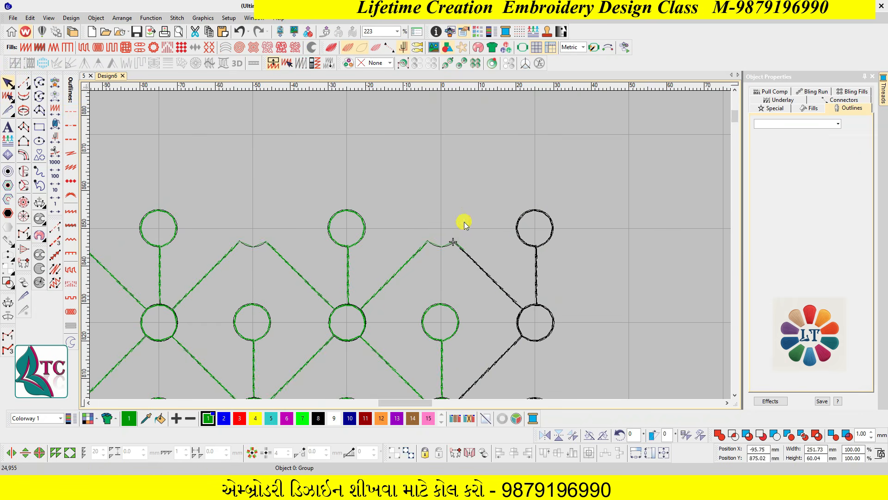
scroll(461, 252, "up", 3)
left_click(462, 284)
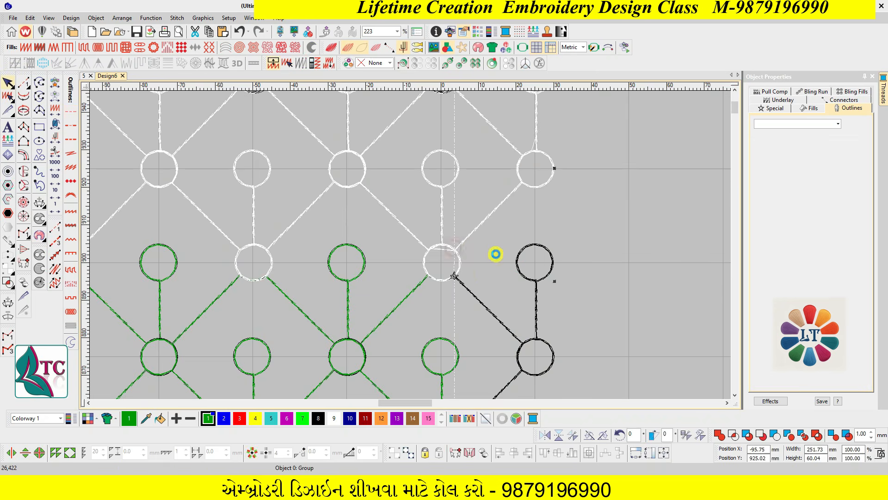
scroll(487, 255, "up", 2)
left_click(467, 211)
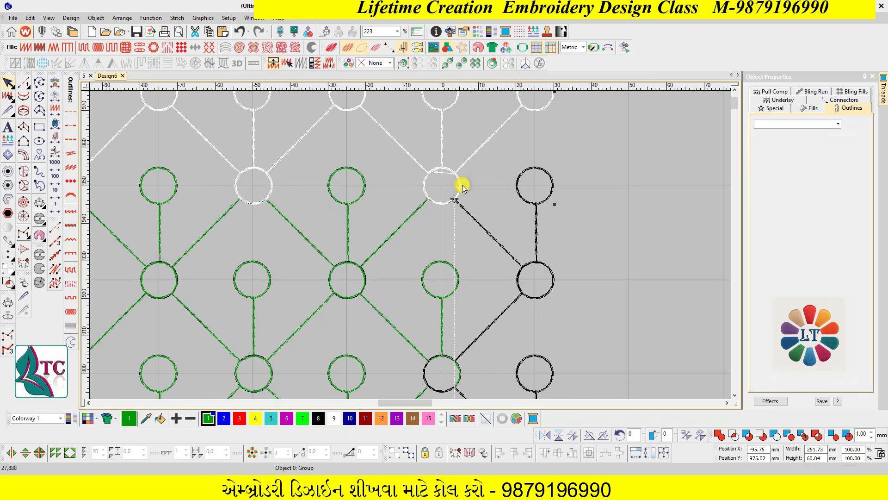
Return to the start of the design and inspect the stitching of the completed lattice pattern, both as a whole and up close.
scroll(457, 220, "up", 4)
key("0")
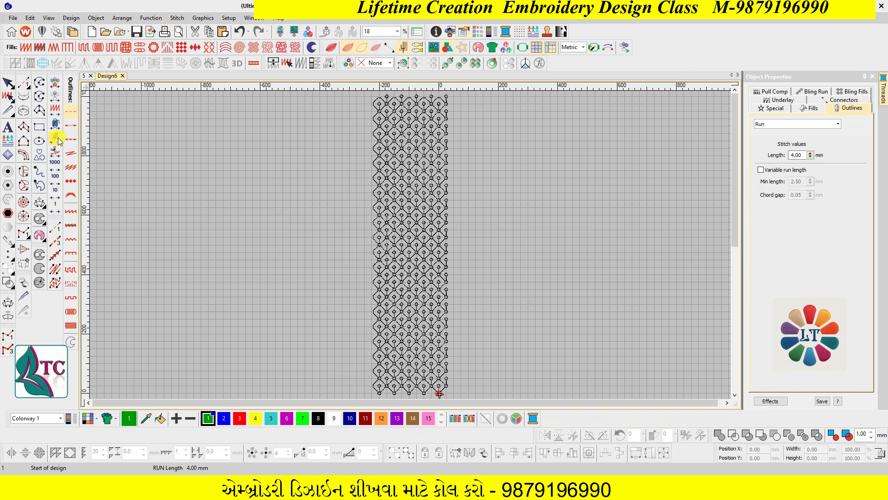
scroll(393, 260, "up", 2)
scroll(393, 260, "up", 1)
scroll(447, 235, "down", 3)
key("alt+r")
left_click(485, 287)
scroll(482, 267, "up", 1)
scroll(482, 266, "up", 4)
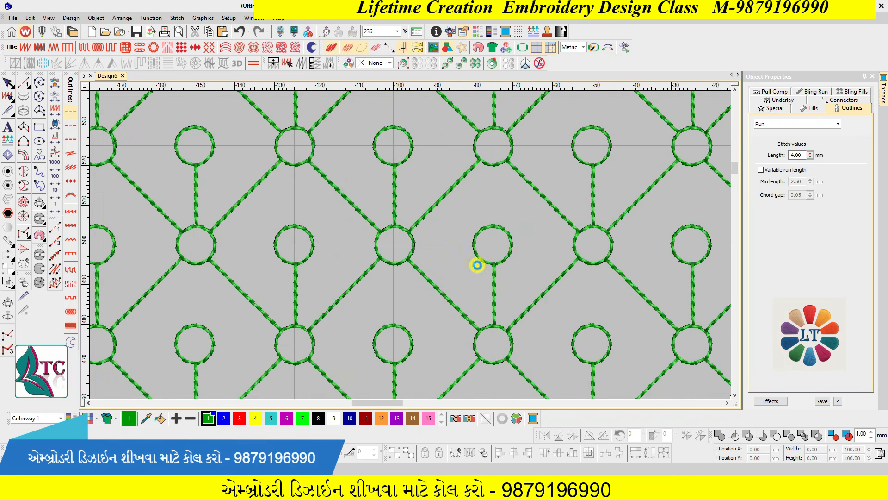
scroll(477, 265, "down", 1)
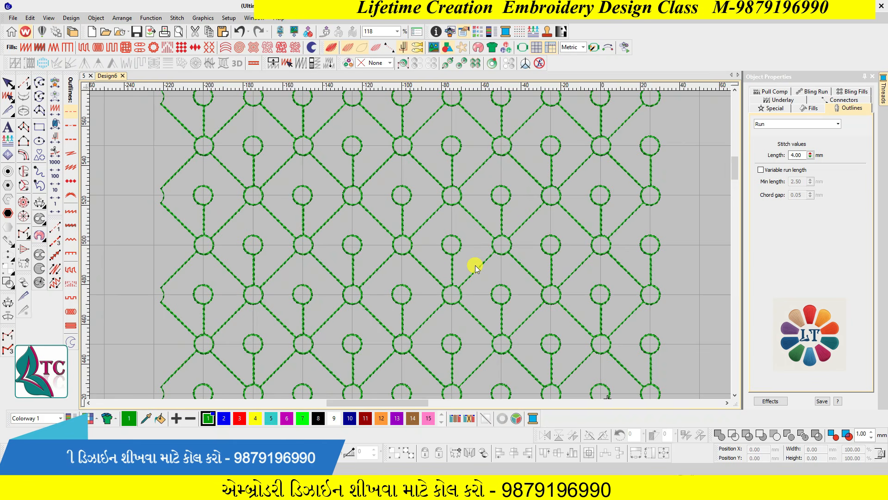